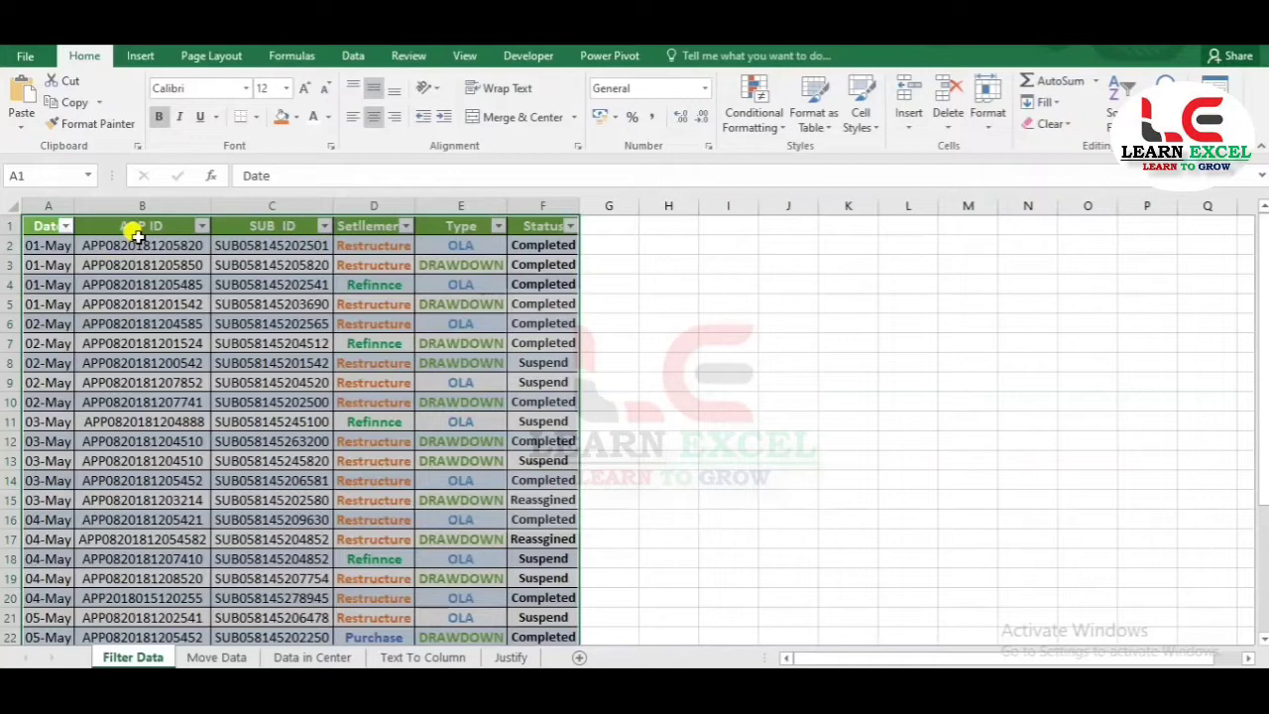
- Remove the header filters from the table, then reapply them to the whole data range starting at cell A1
key("ctrl+shift+l")
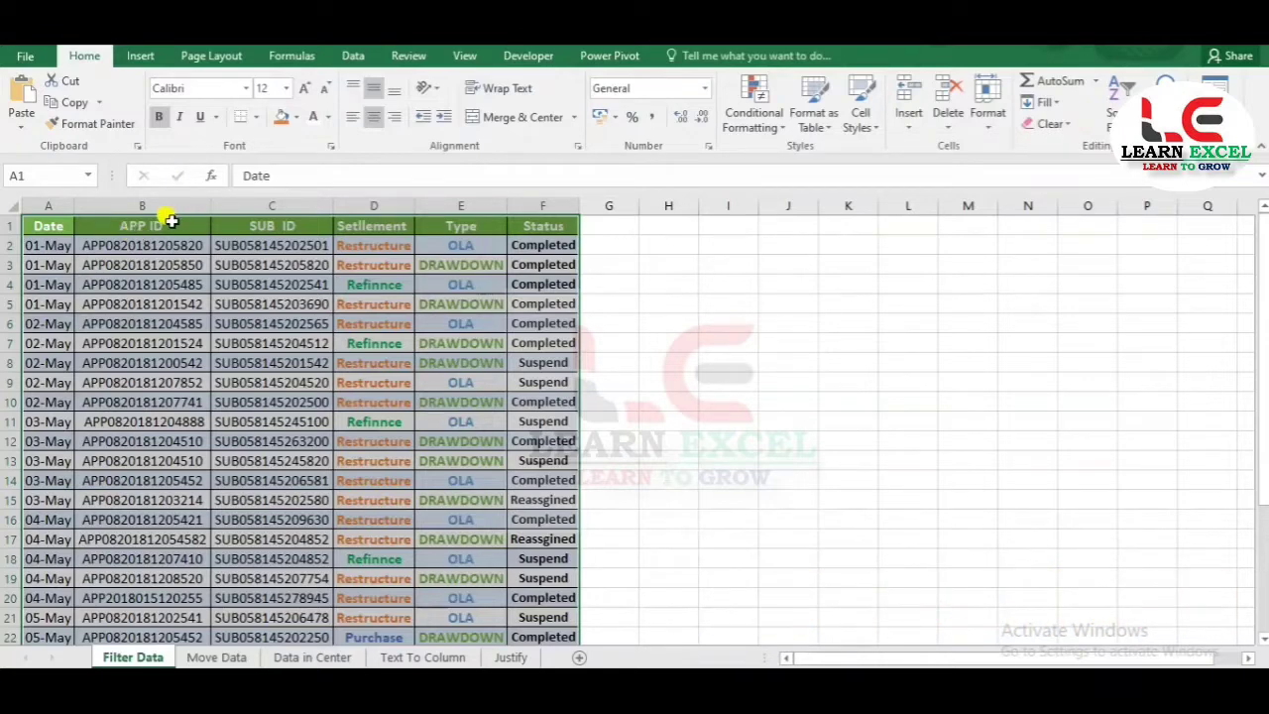
left_click(171, 220)
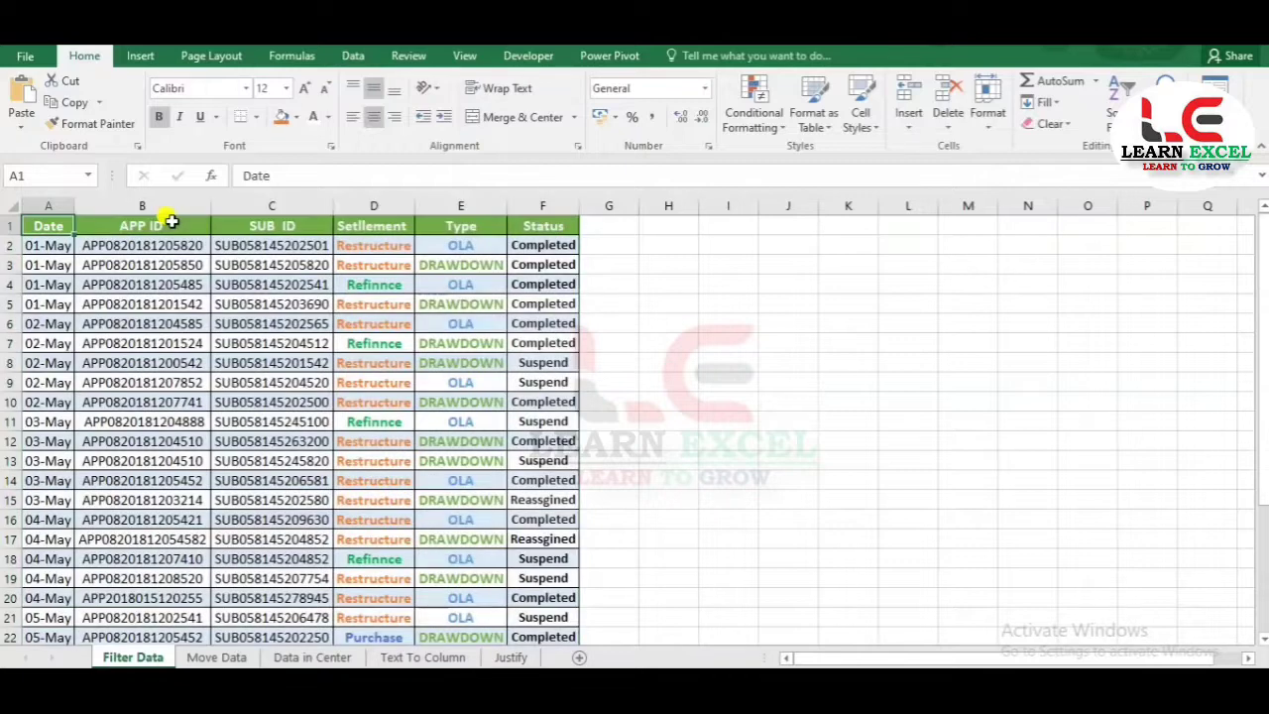
key("Left")
key("ctrl+shift+Right")
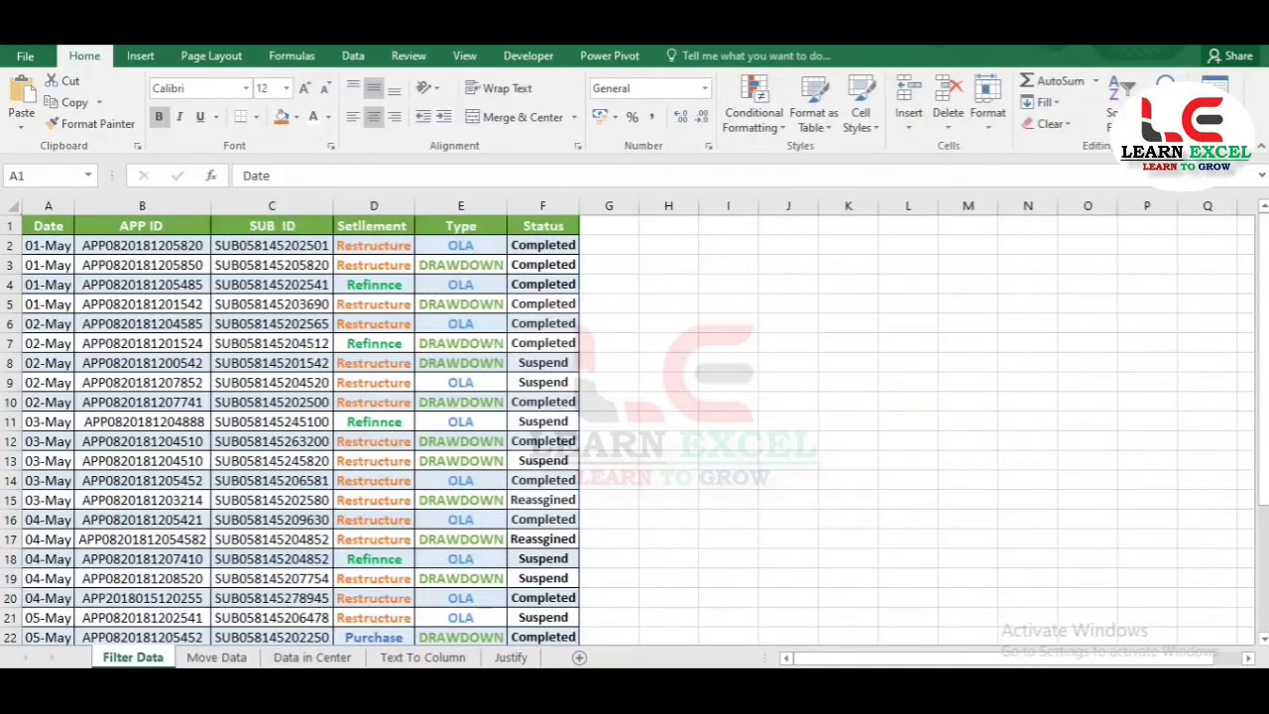
key("ctrl+shift+Right")
key("ctrl+shift+Down")
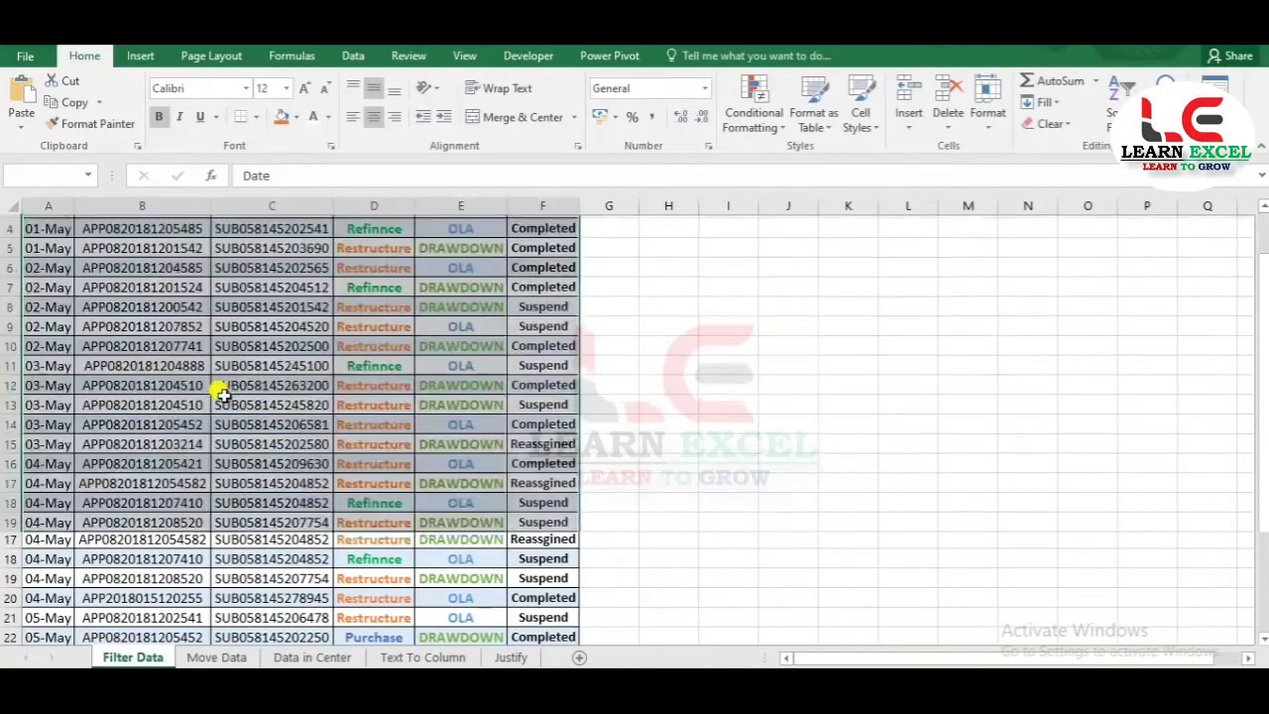
key("ctrl+shift+l")
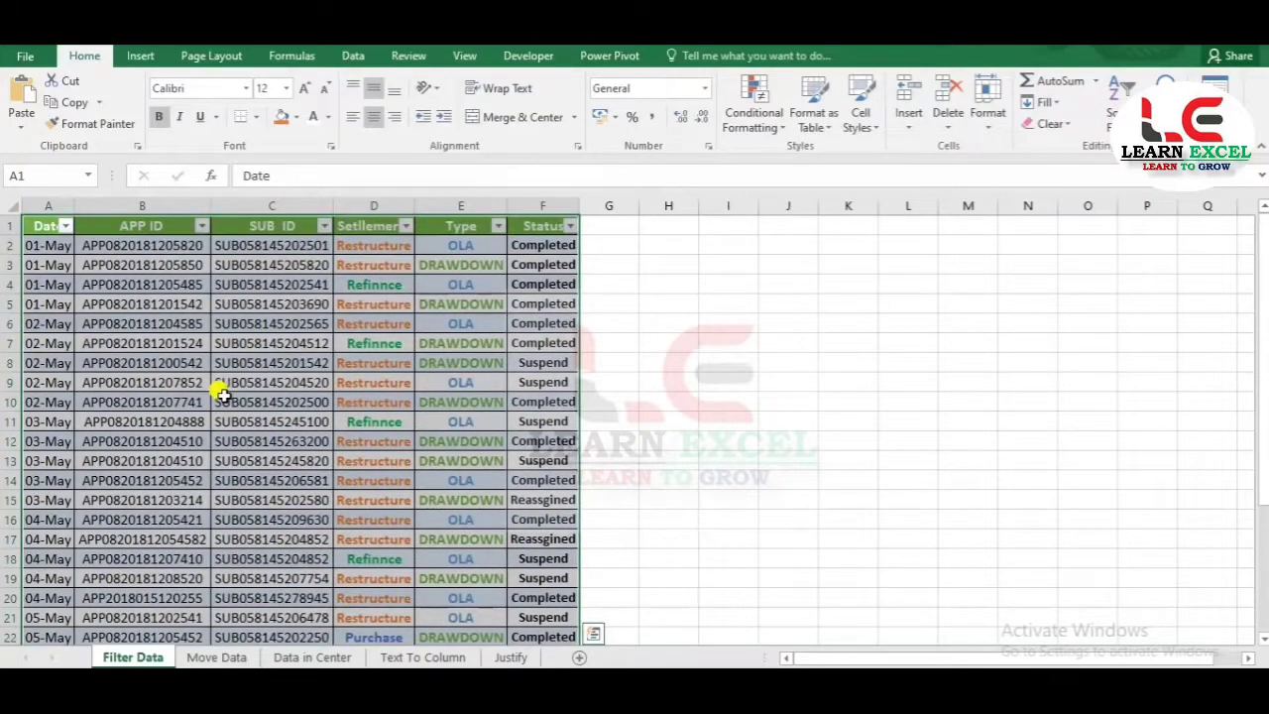
- Filter the Setllement column to show only Refinnce rows
key("Right")
key("Right")
key("Right")
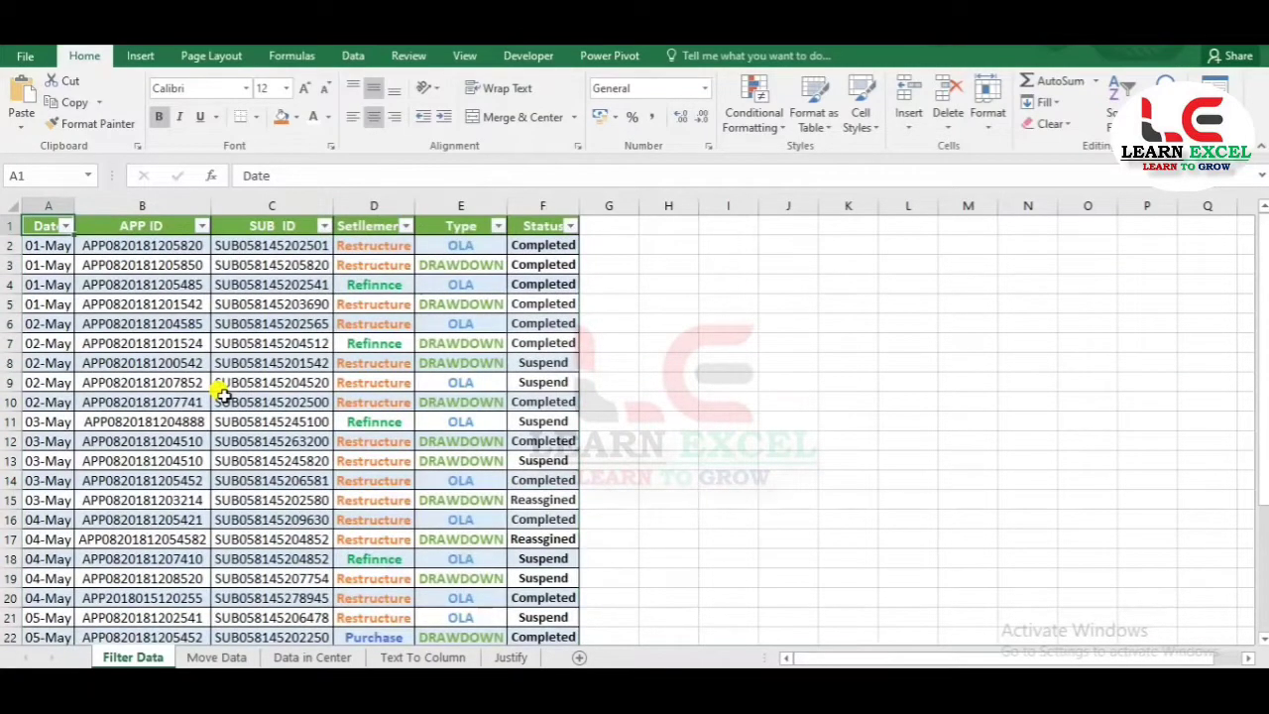
key("alt+Down")
key("Down")
key("Down")
key("Down")
key("Down")
key("Down")
key("Down")
key("Down")
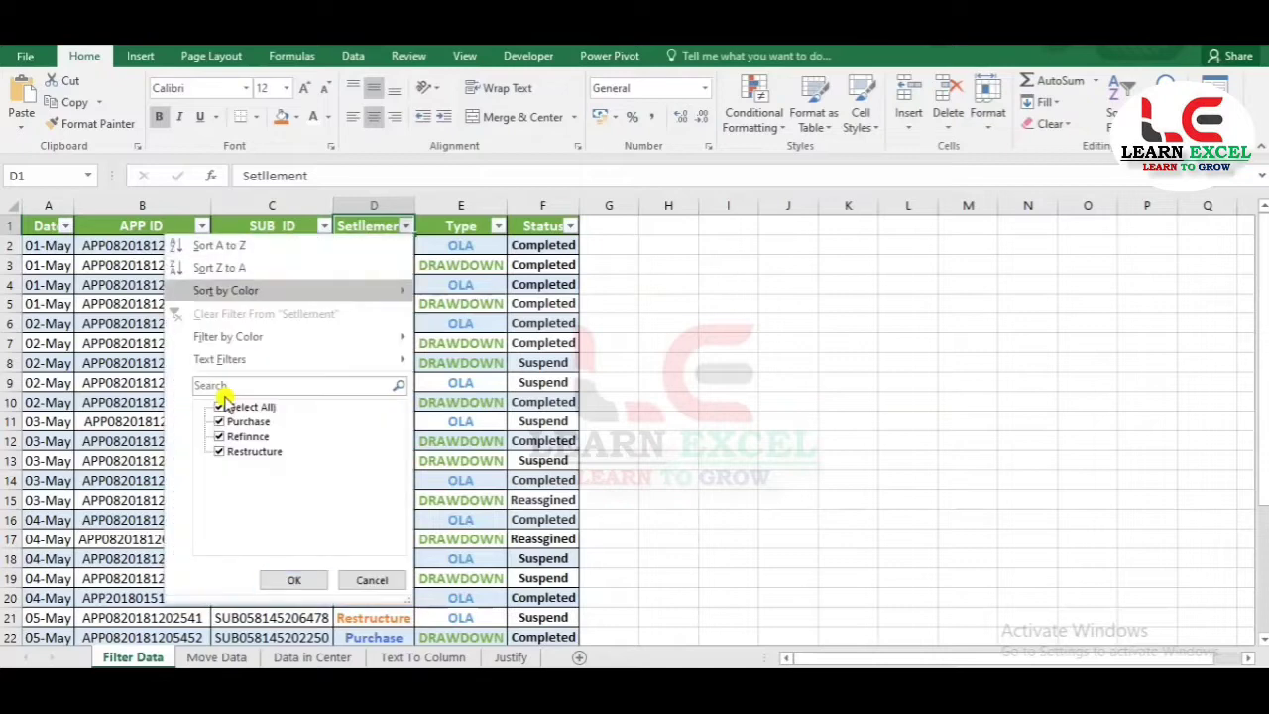
key("space")
key("Down")
key("Down")
key("space")
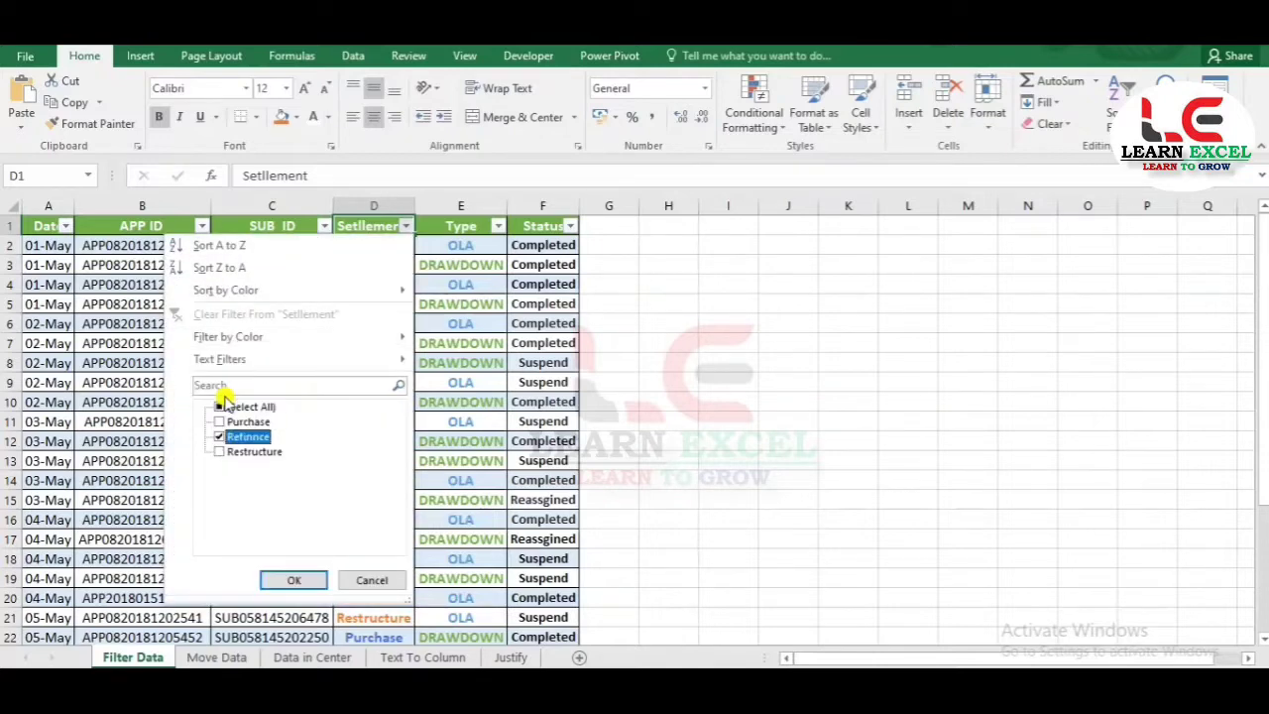
key("Return")
key("Down")
key("Down")
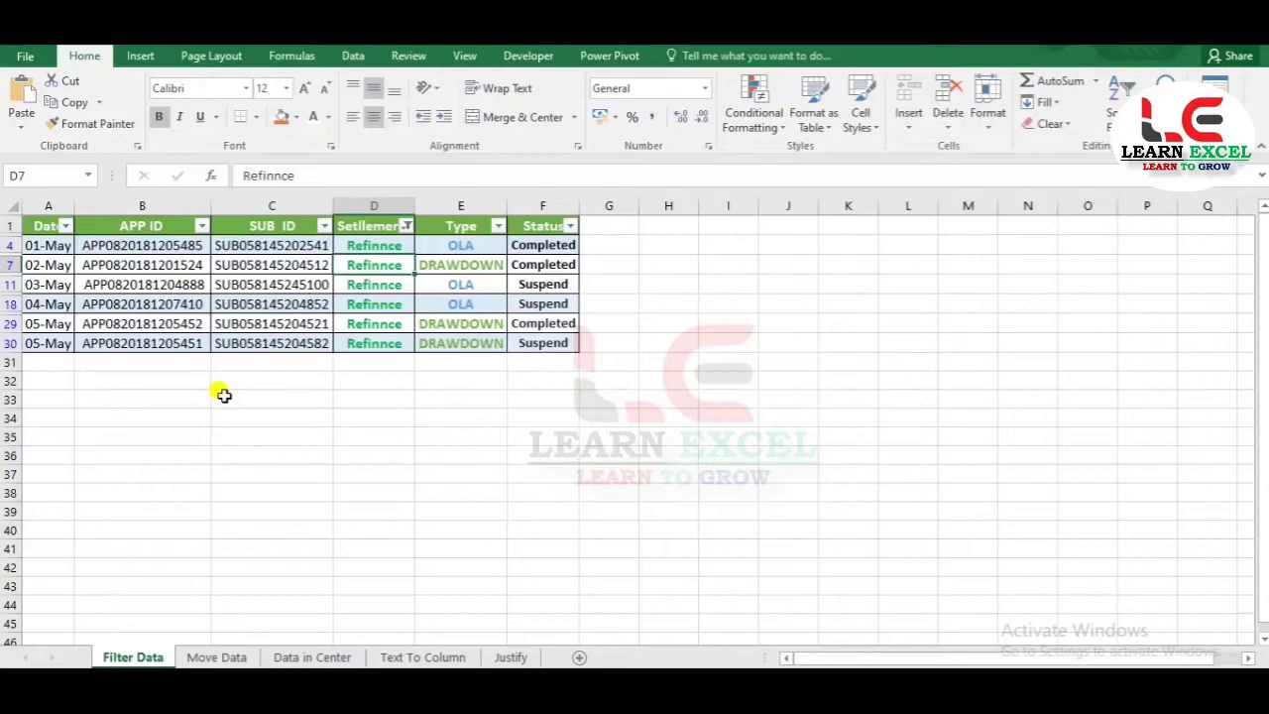
key("Up")
key("Up")
key("Down")
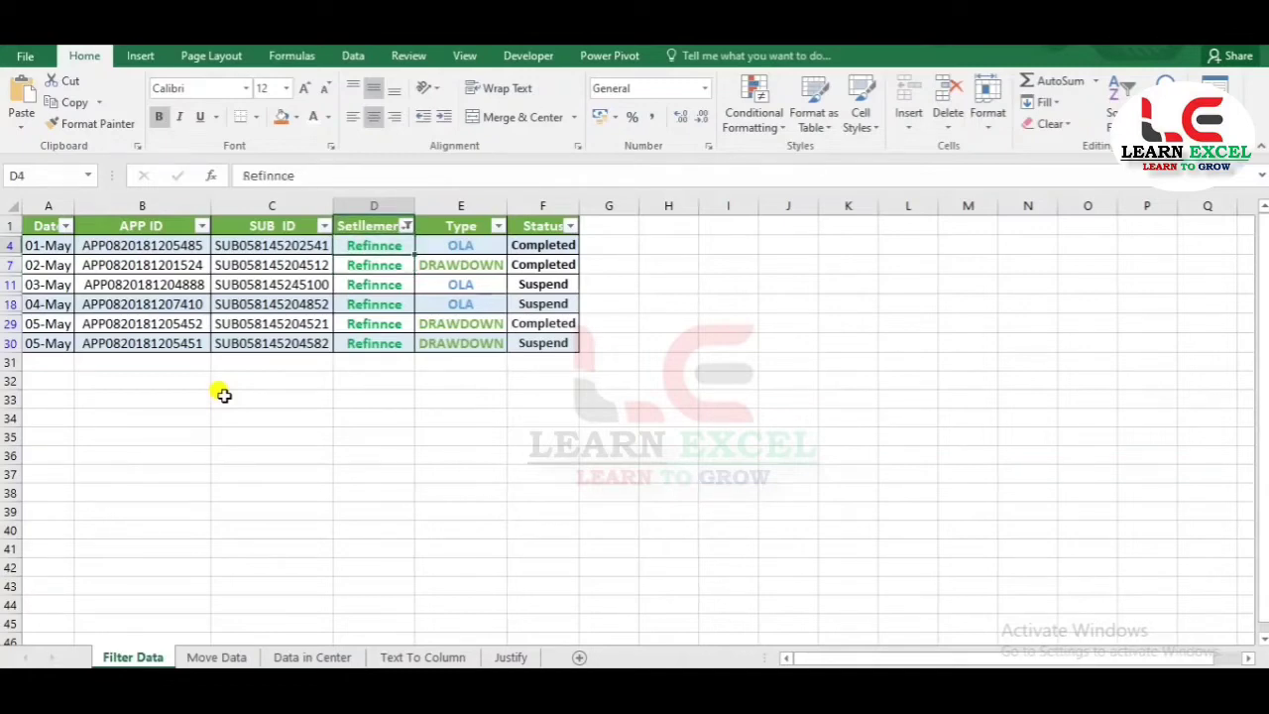
key("Up")
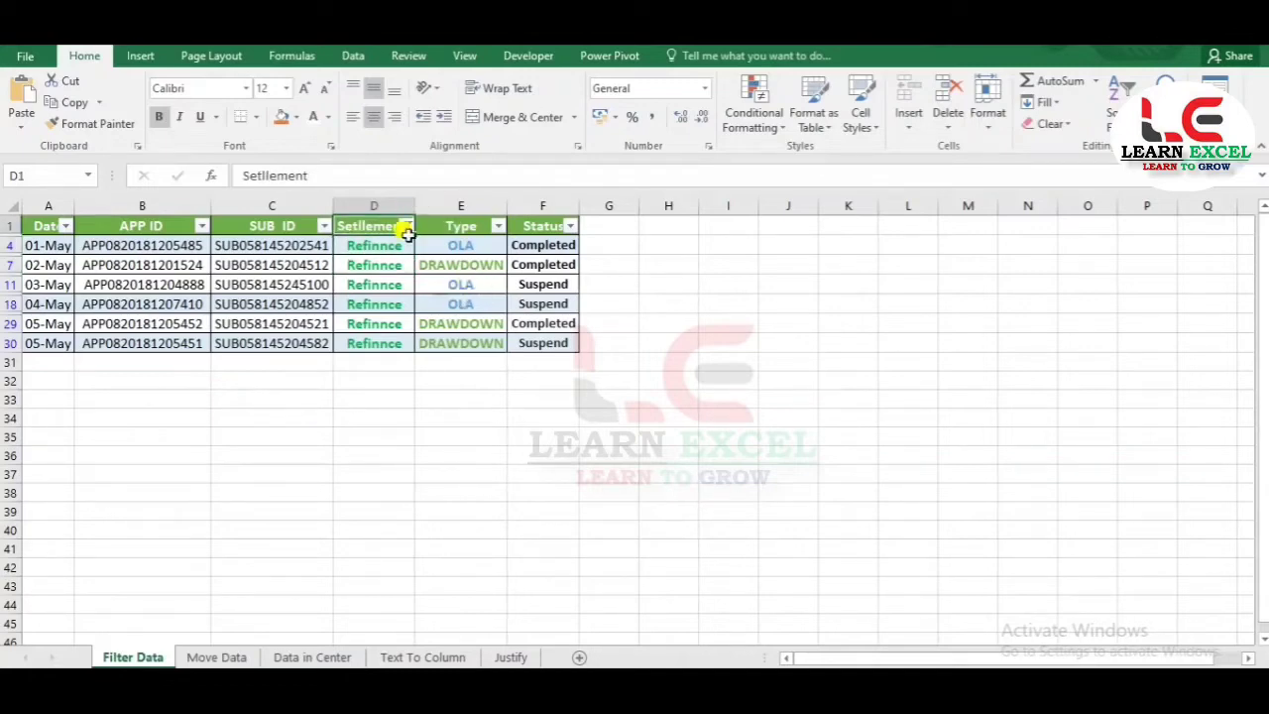
- Clear the Setllement column's filter while keeping the filter controls on the header row
left_click(405, 228)
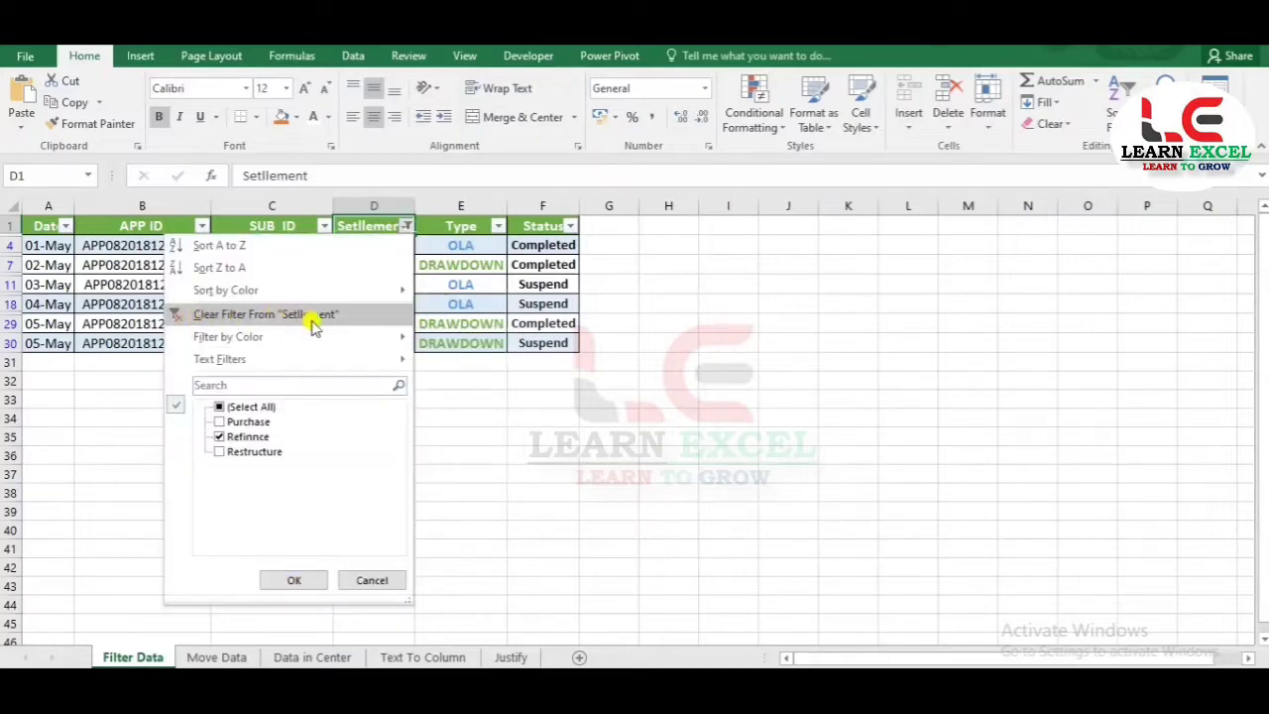
key("Escape")
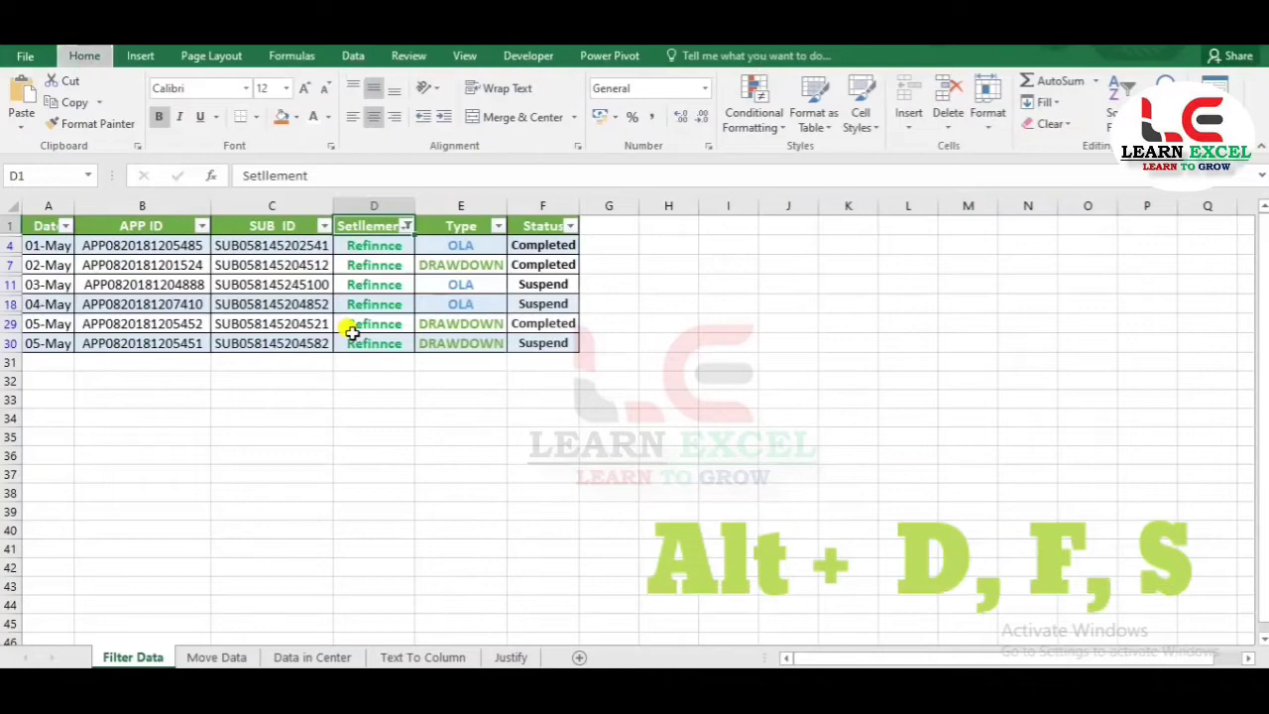
key("alt+d")
key("f")
key("s")
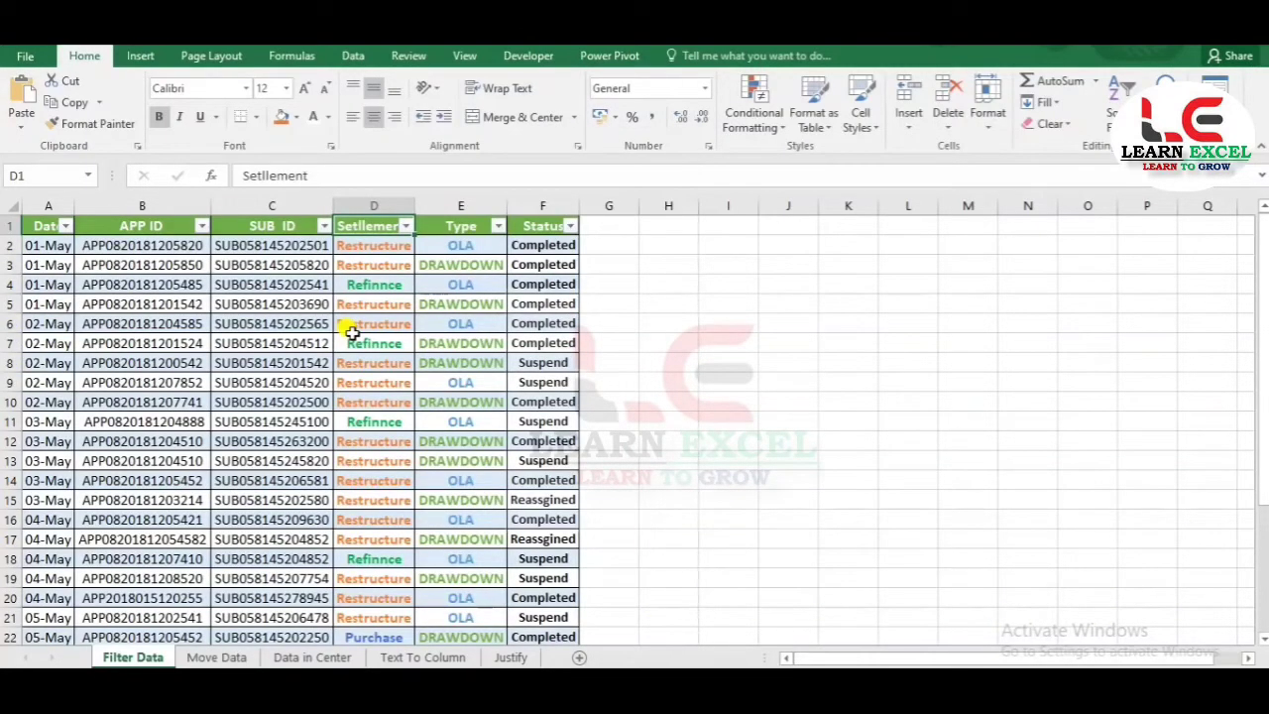
key("Left")
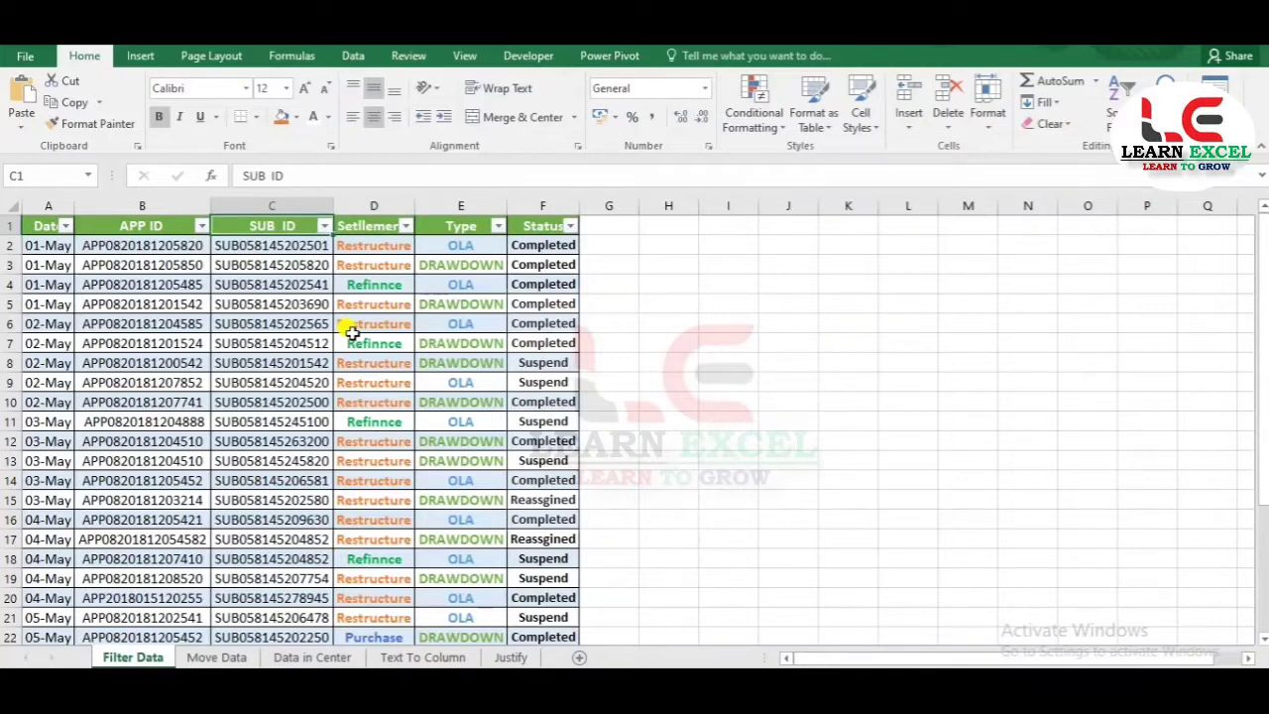
key("Left")
key("Left")
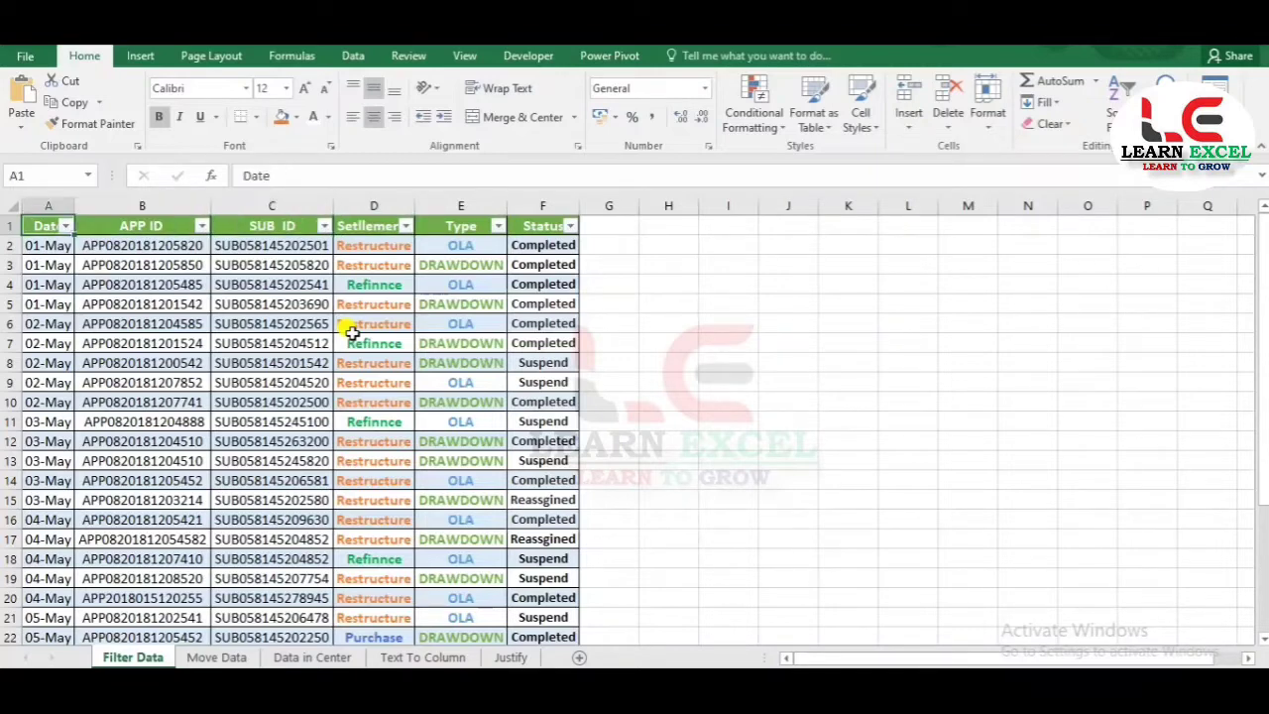
key("Right")
key("Right")
key("Right")
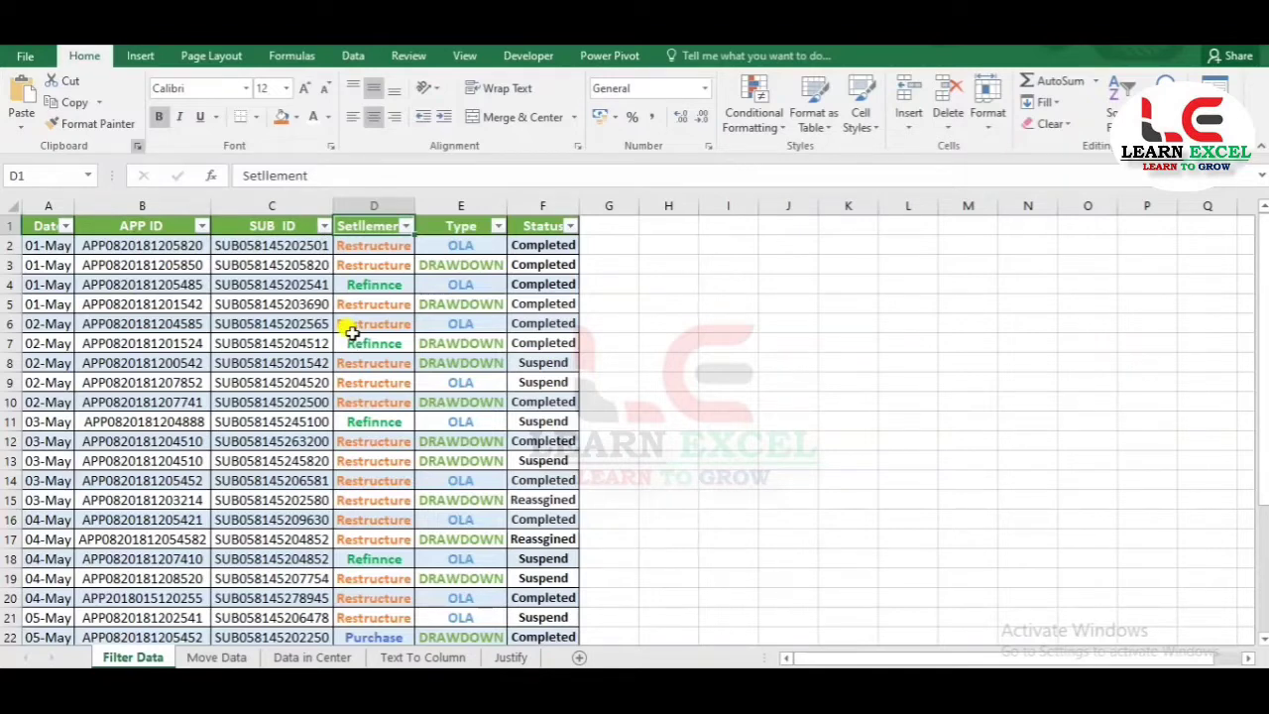
- Filter out OLA in the Type column by searching "ola", deselecting OLA and enabling "Add current selection to filter"
key("Down")
key("Right")
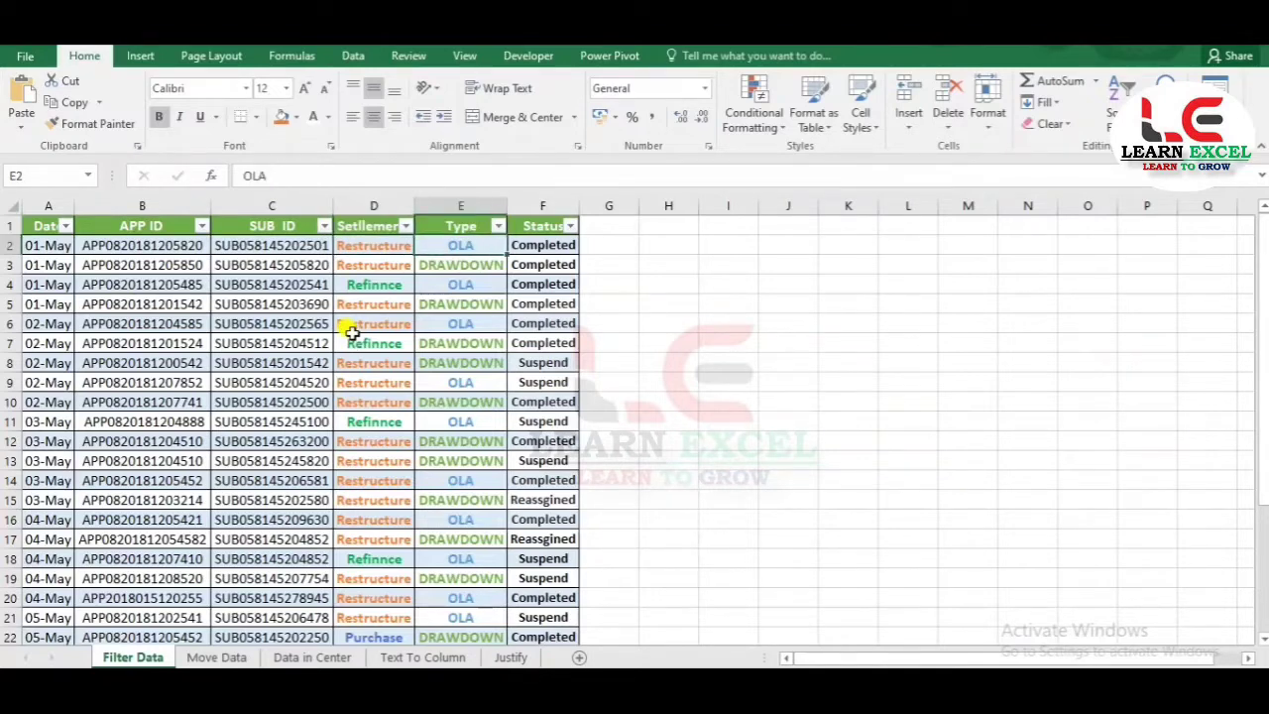
key("Up")
key("alt+Down")
key("Down")
key("Down")
key("Down")
key("Down")
key("Down")
key("Down")
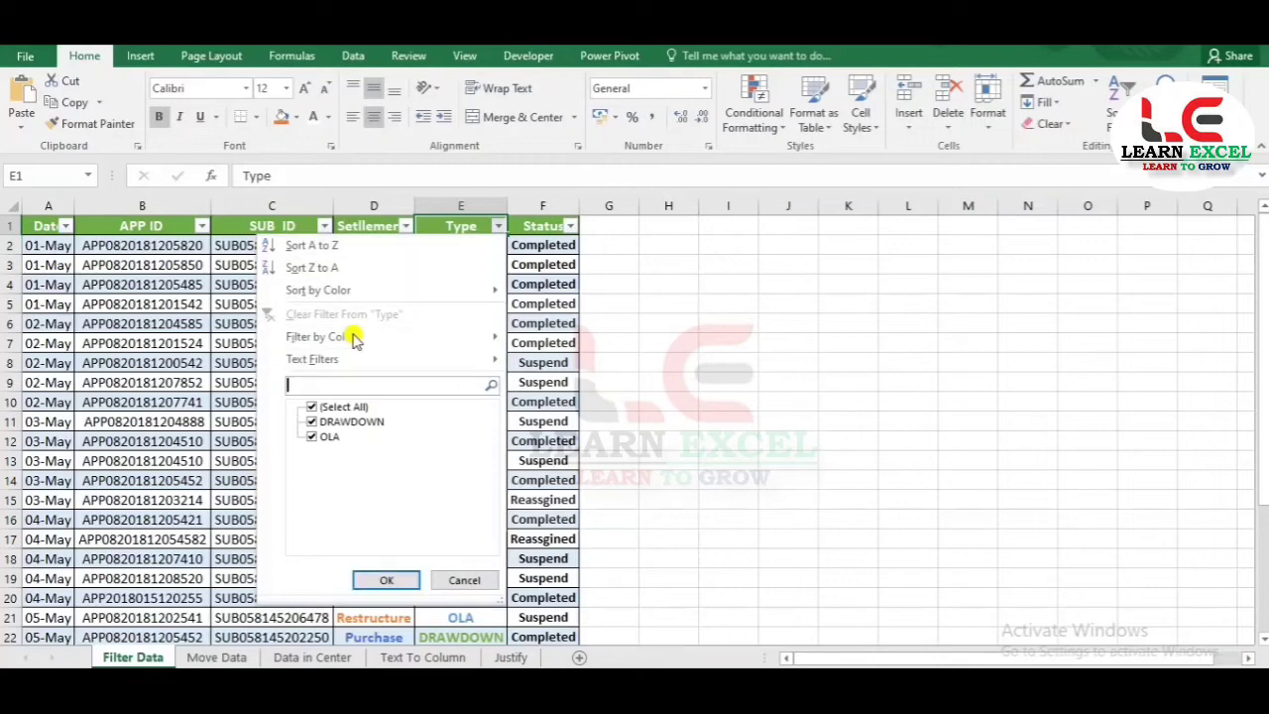
key("Down")
key("Down")
key("Up")
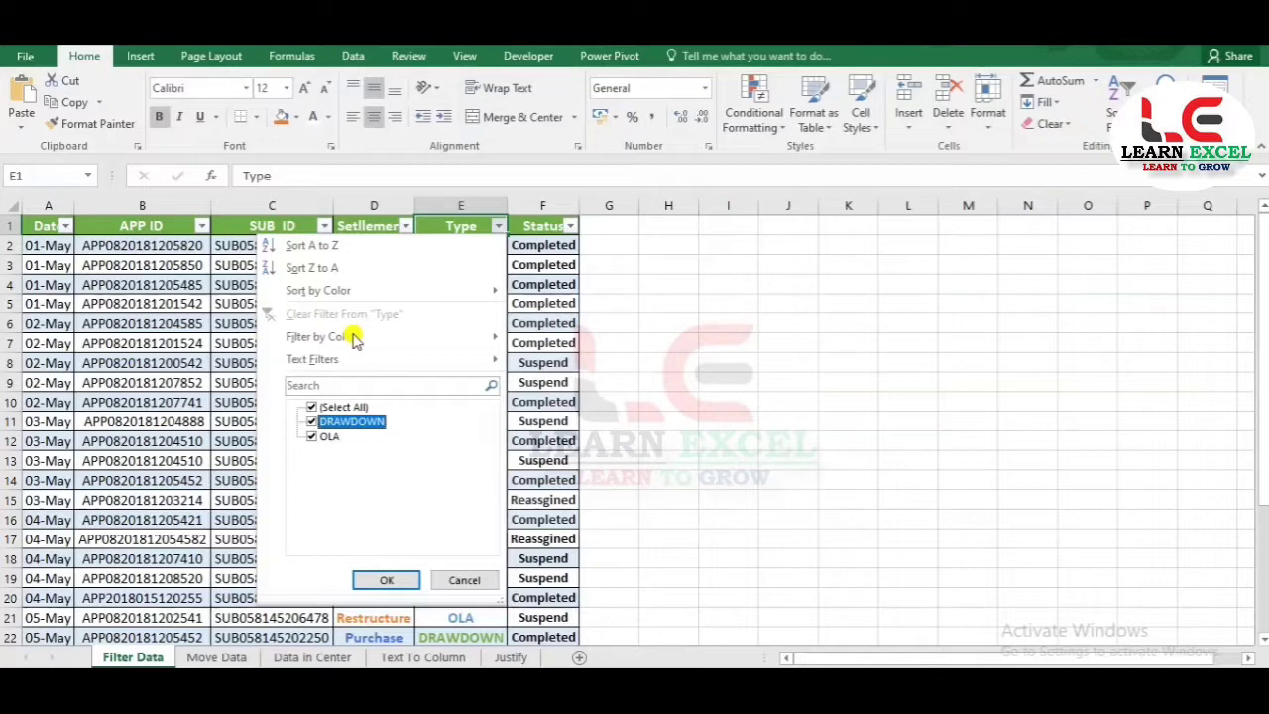
left_click(352, 384)
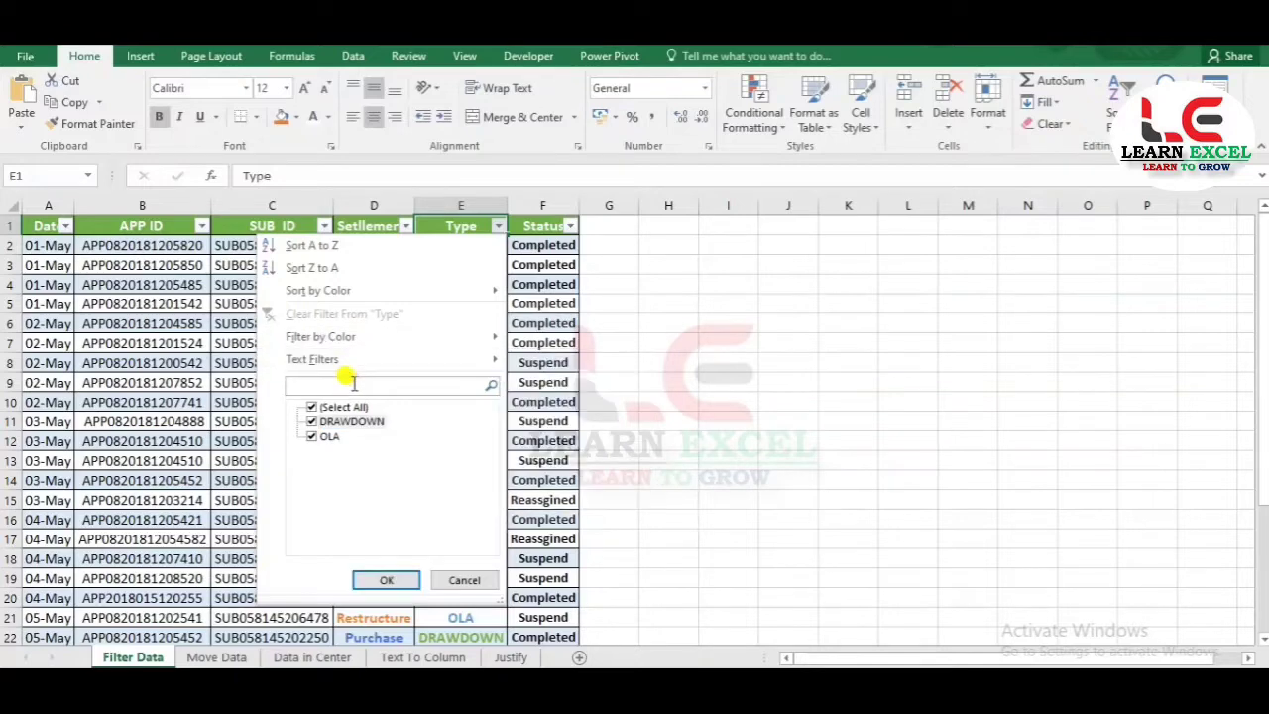
type("ola")
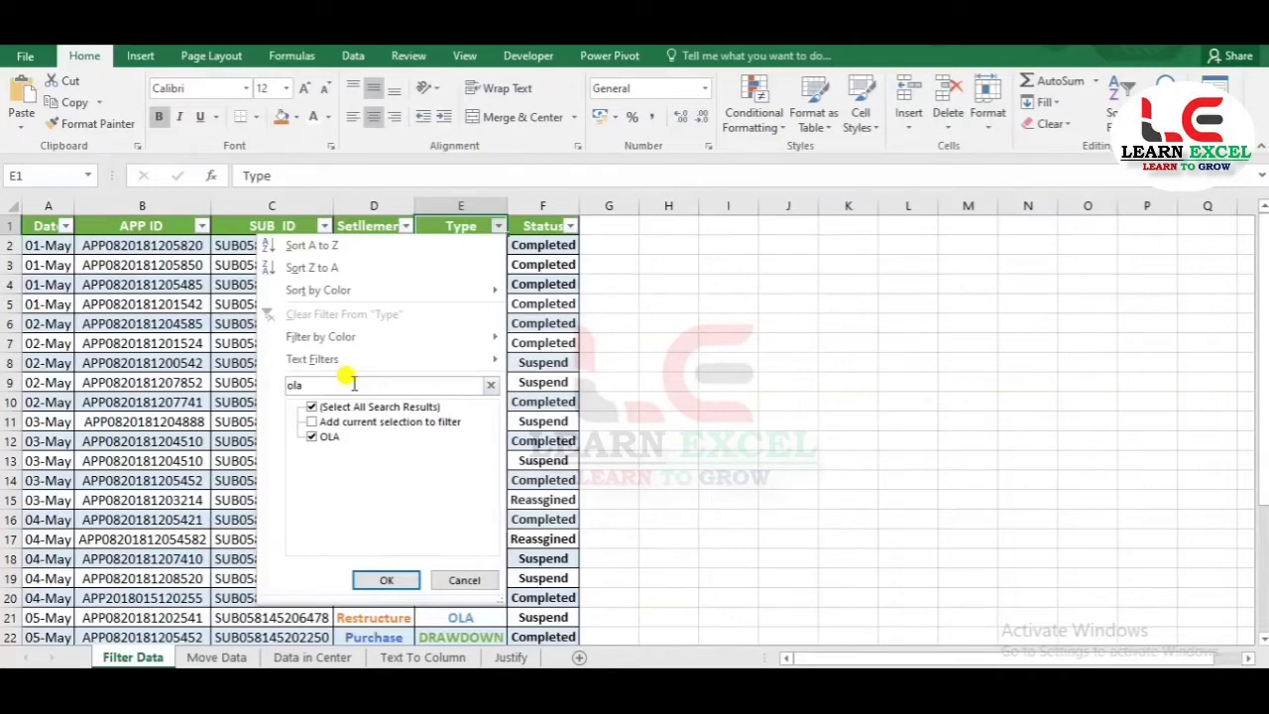
left_click(320, 438)
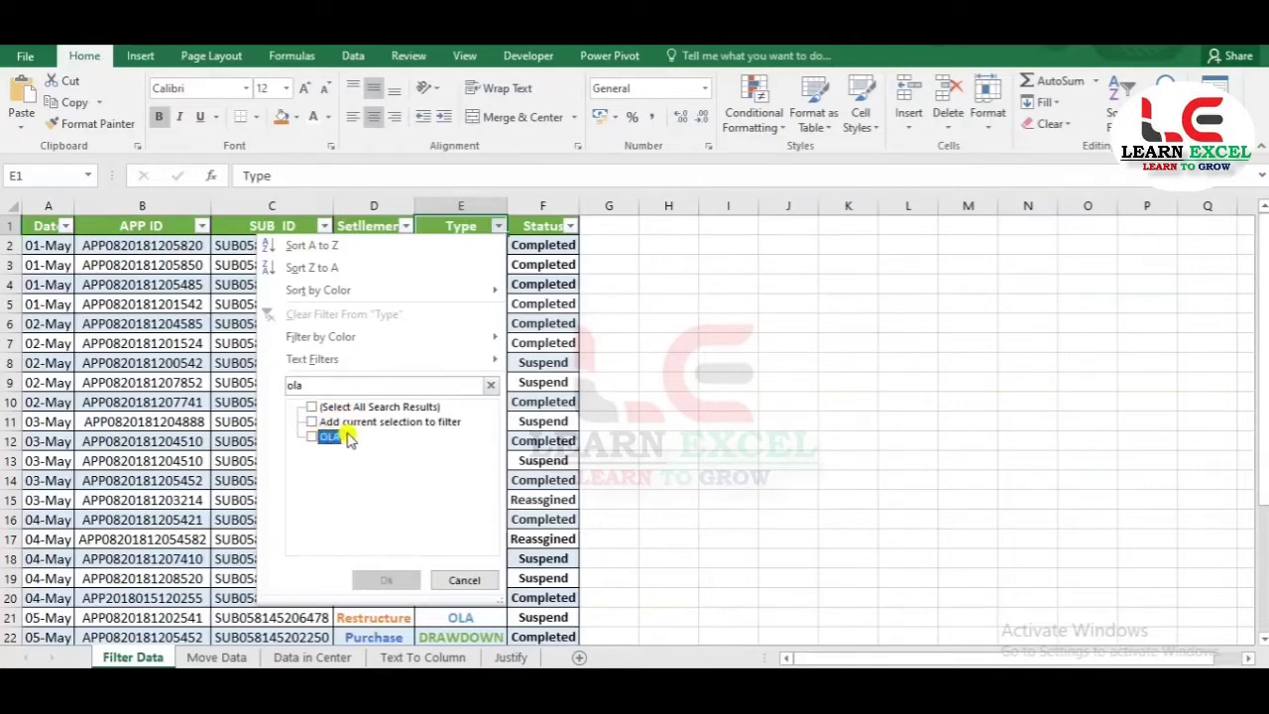
left_click(368, 426)
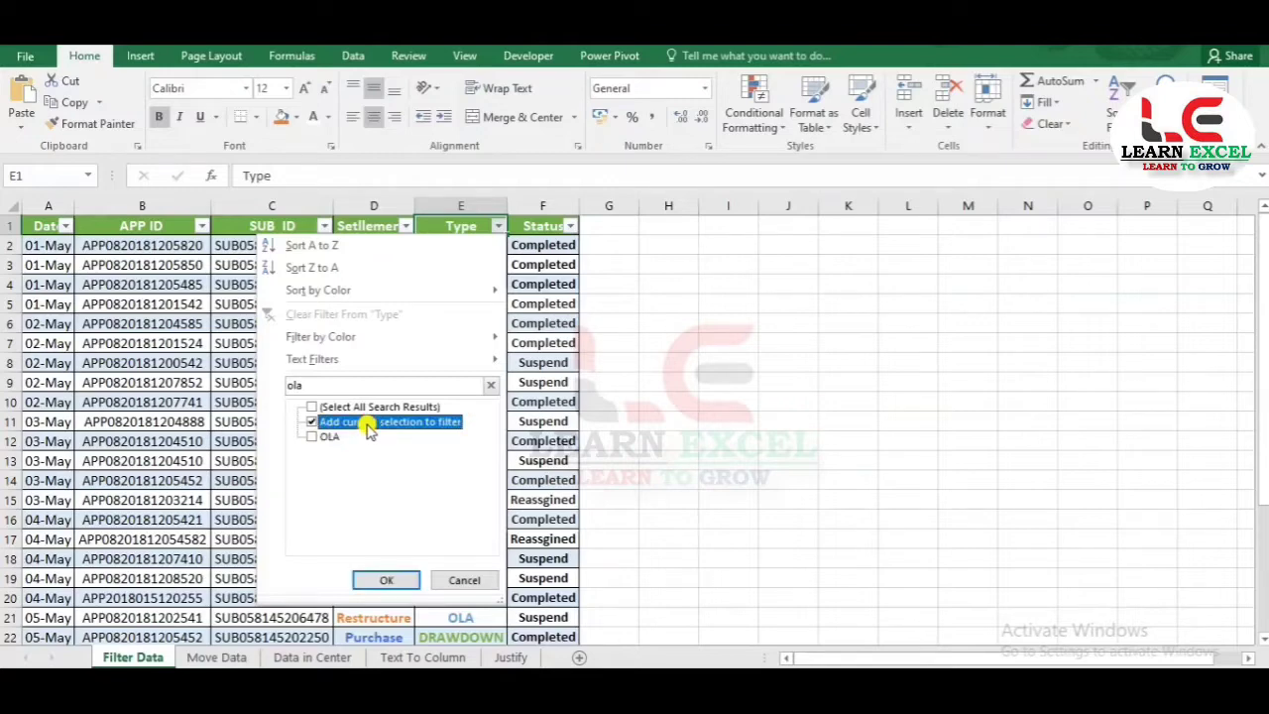
left_click(373, 579)
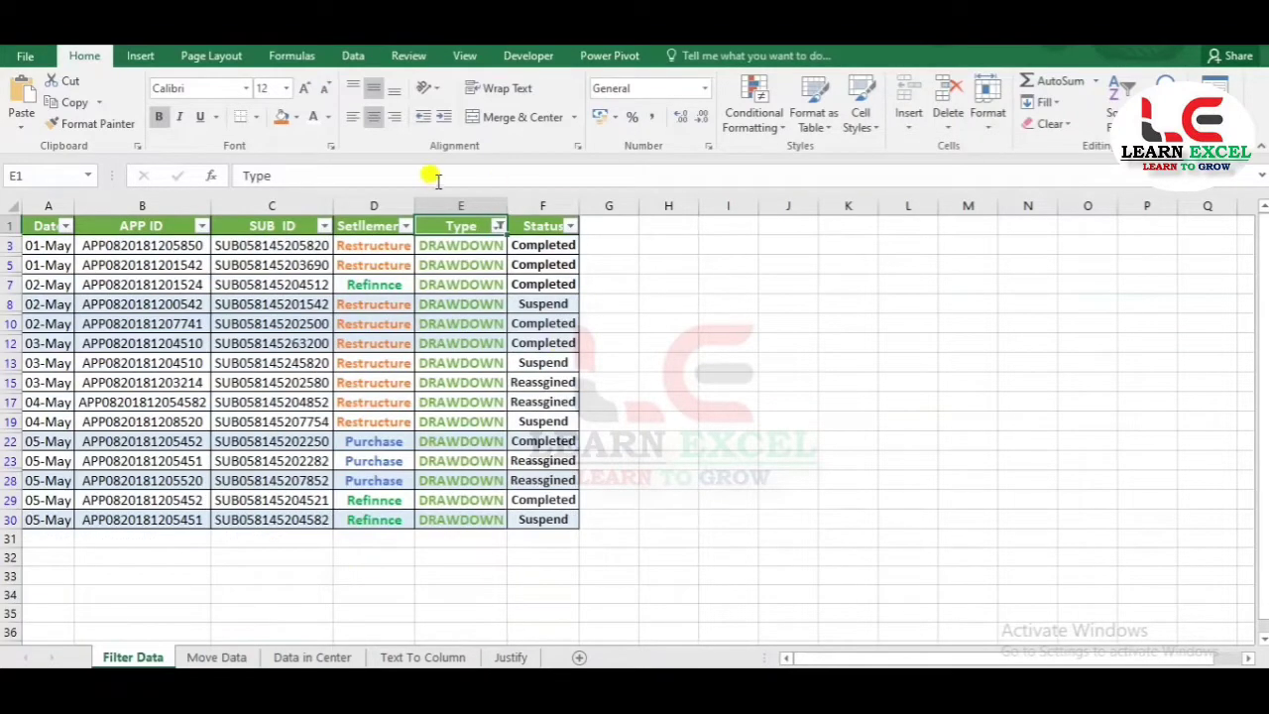
- Delete all the filtered DRAWDOWN rows from the table as entire rows
left_click(433, 242)
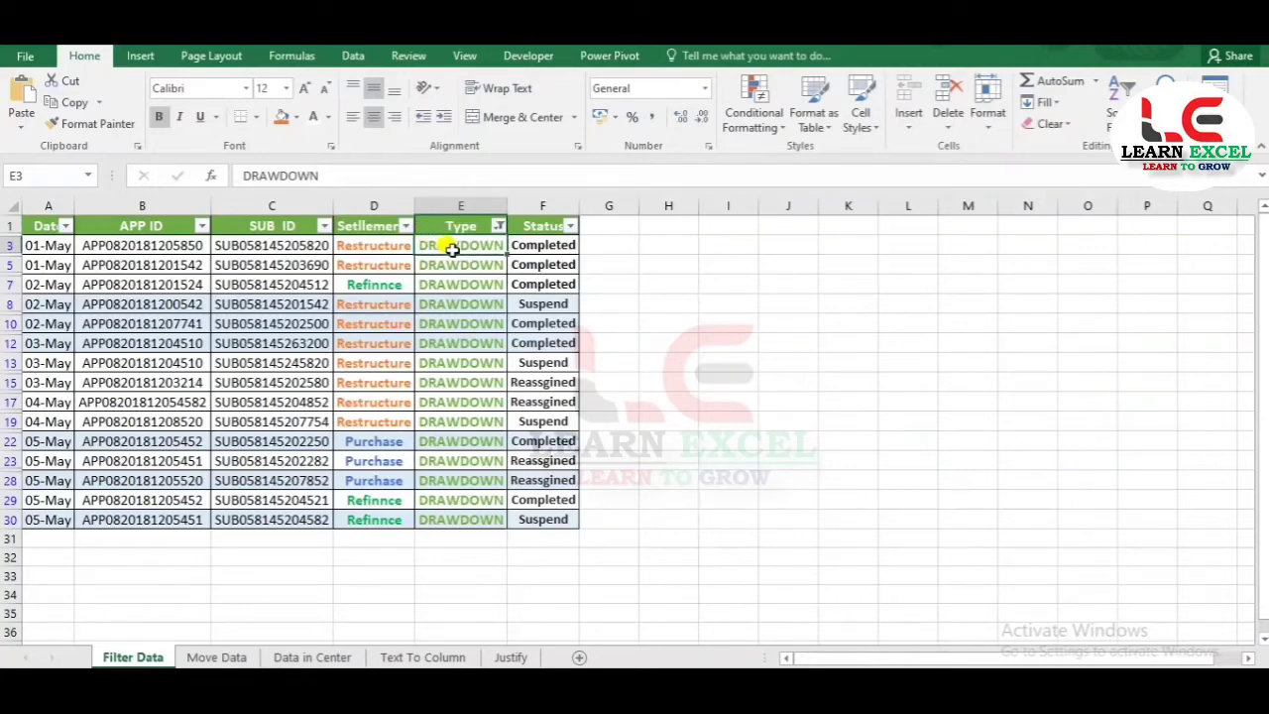
key("Down")
key("Up")
key("ctrl+shift+Down")
key("shift+space")
key("ctrl+minus")
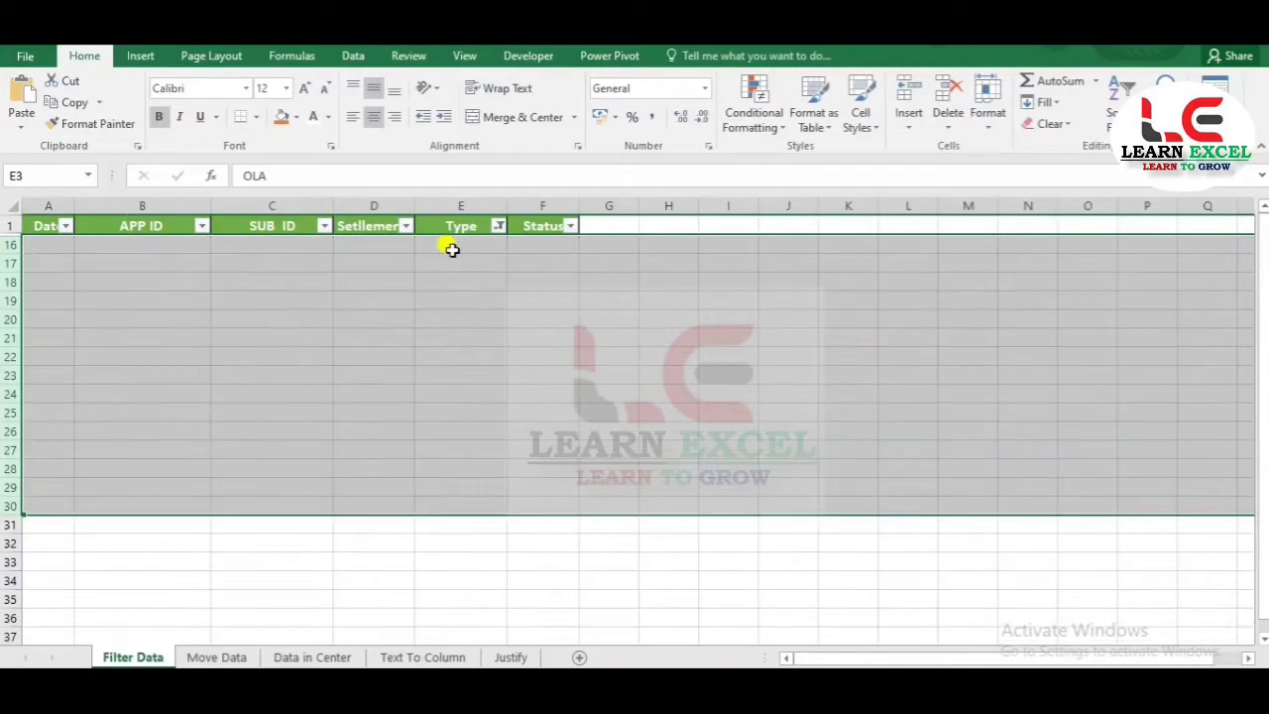
- Clear the filter on the Type column to show all remaining rows
key("alt+d")
key("f")
key("s")
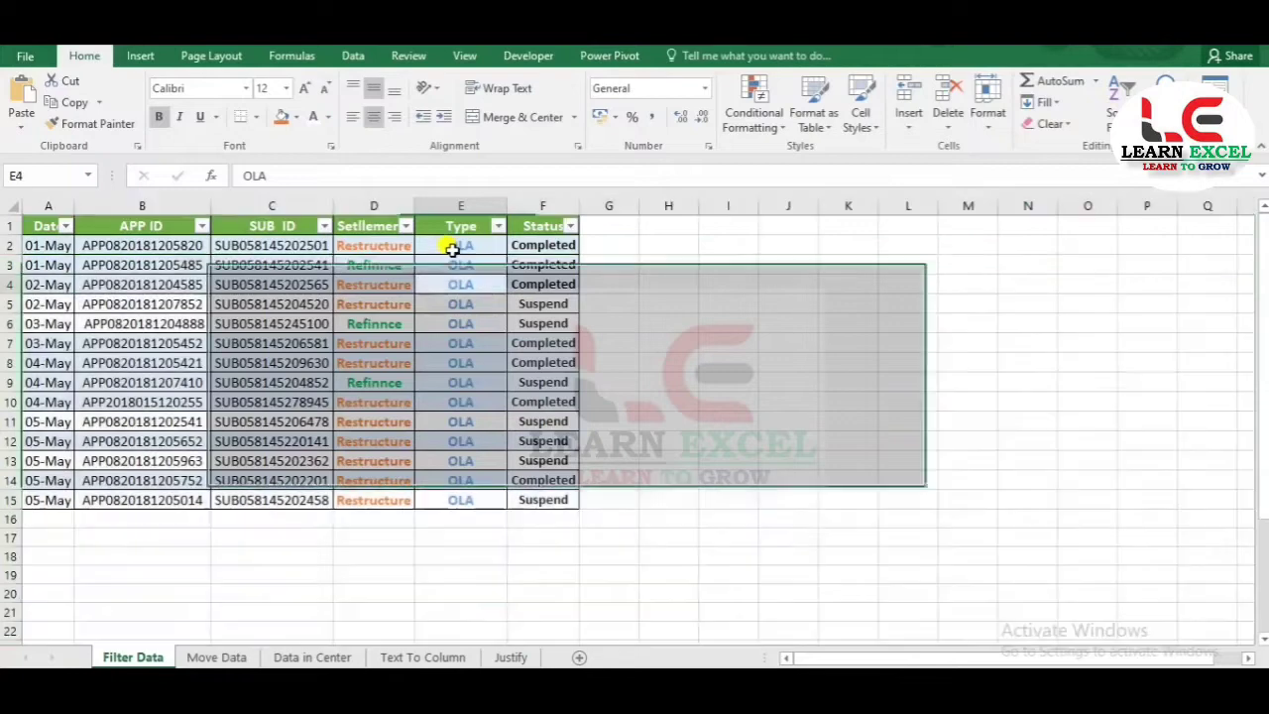
key("Up")
key("Up")
key("Down")
key("Down")
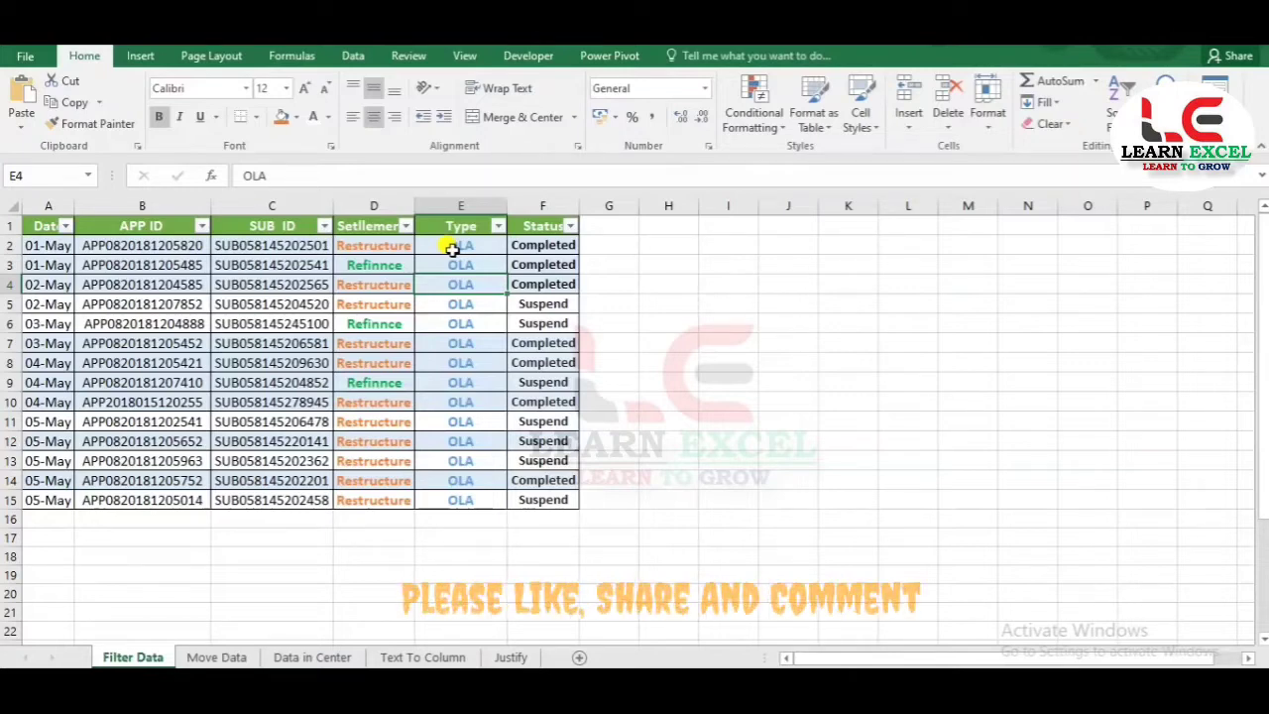
- Undo the deletion of the DRAWDOWN rows and select the Type header cell
key("ctrl+z")
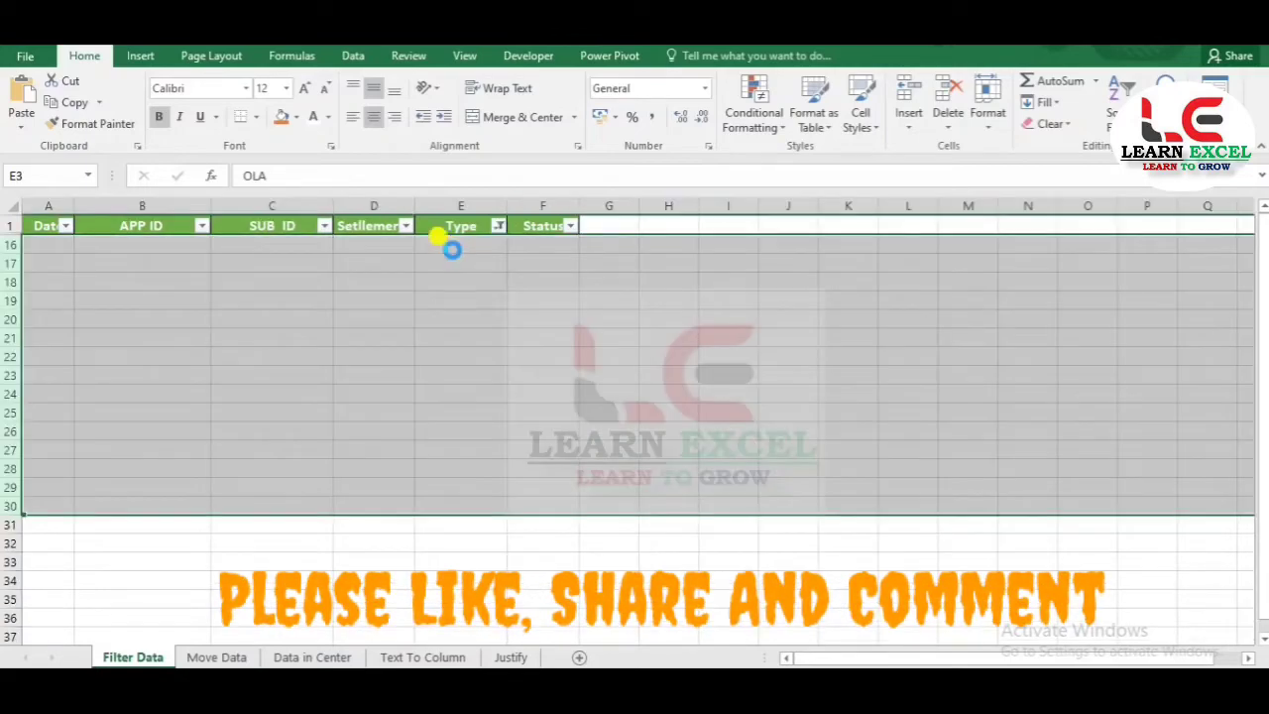
key("Up")
key("Down")
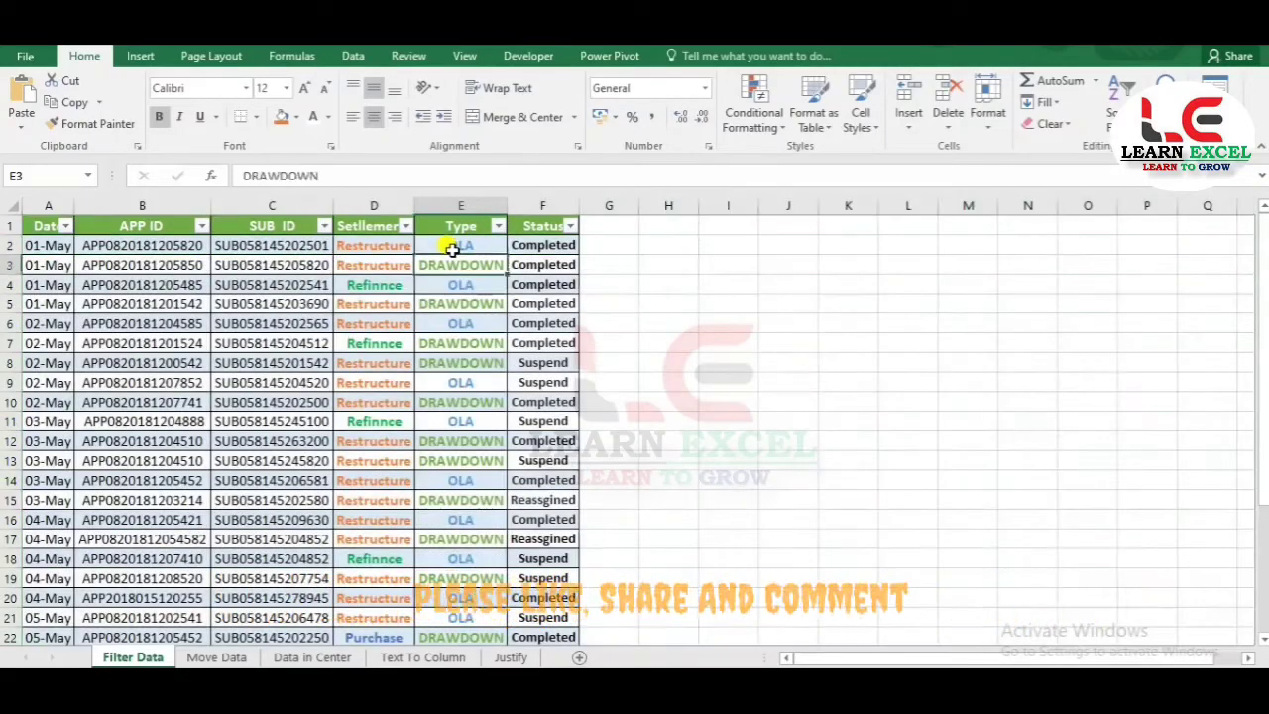
key("Up")
key("Up")
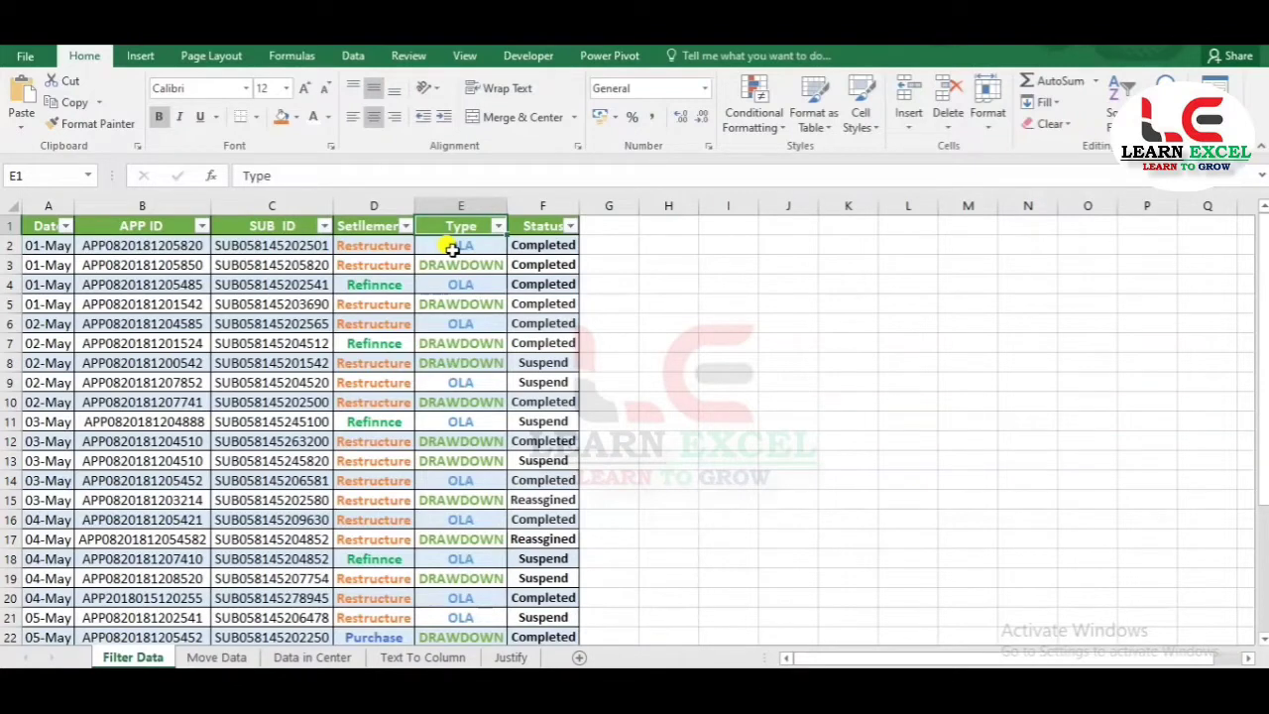
- Switch to the Move Data sheet and select the Week header cell D1
left_click(259, 301)
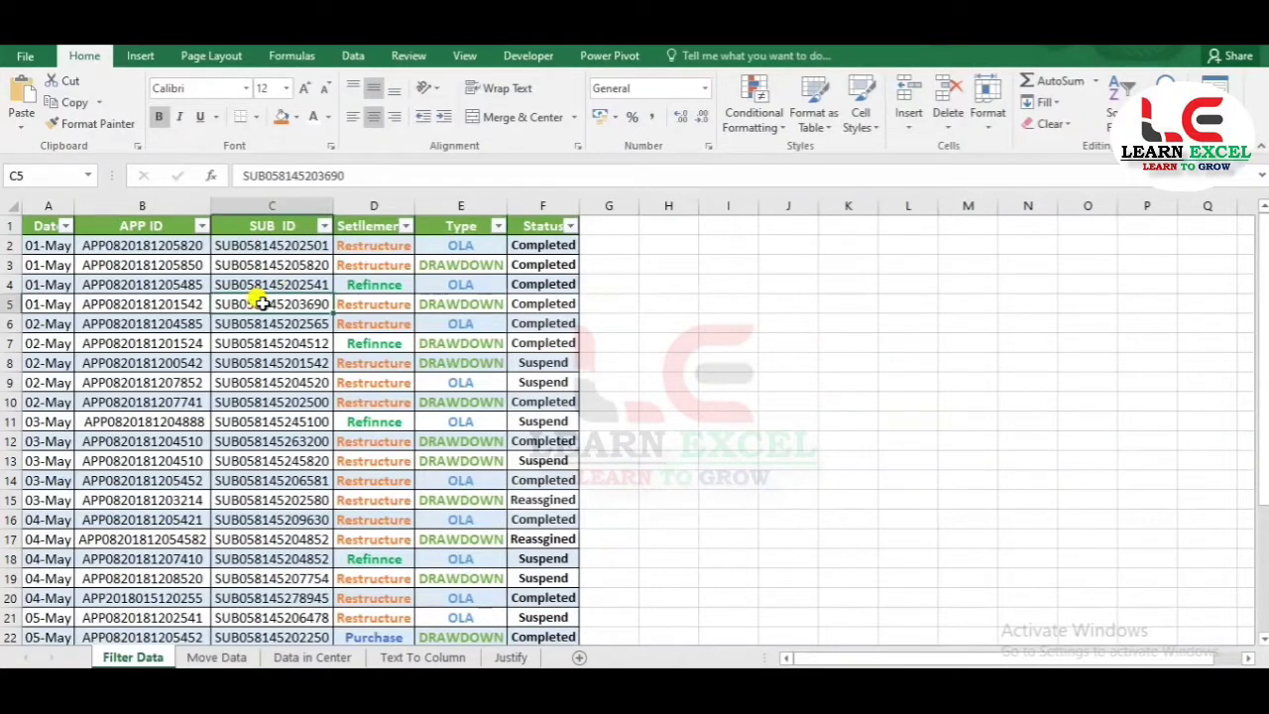
left_click(210, 655)
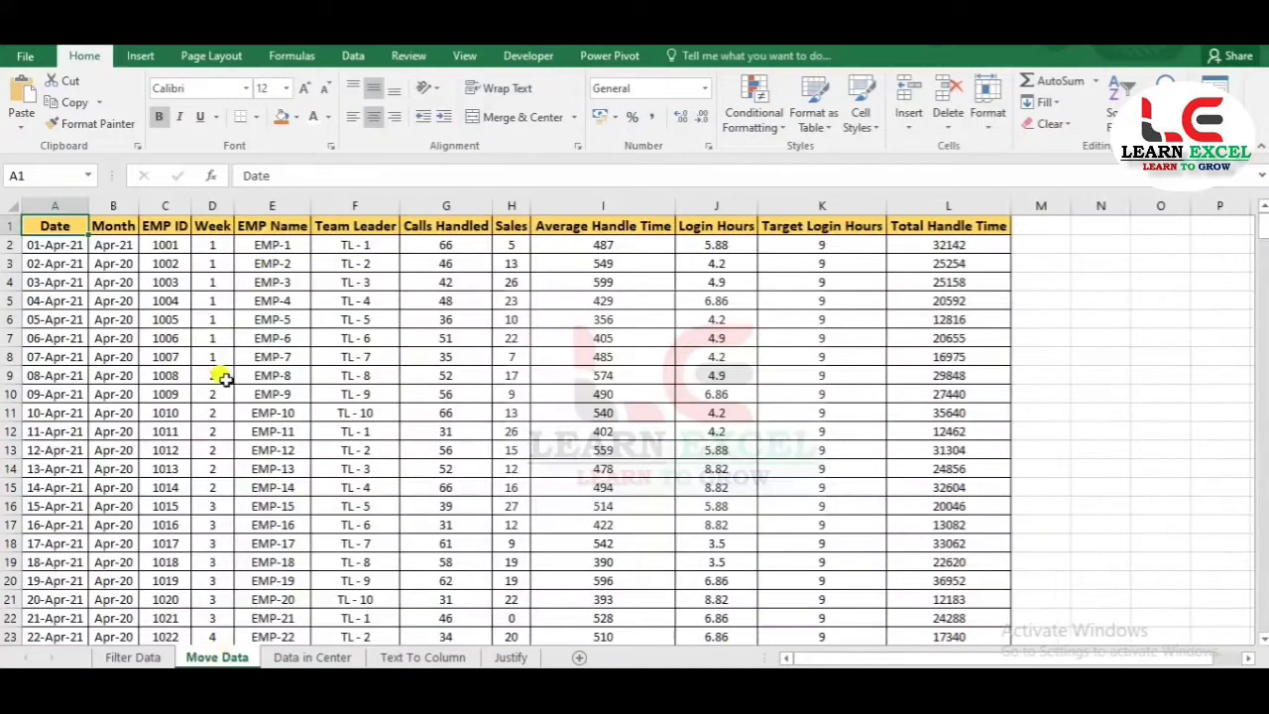
key("Right")
key("Right")
key("Right")
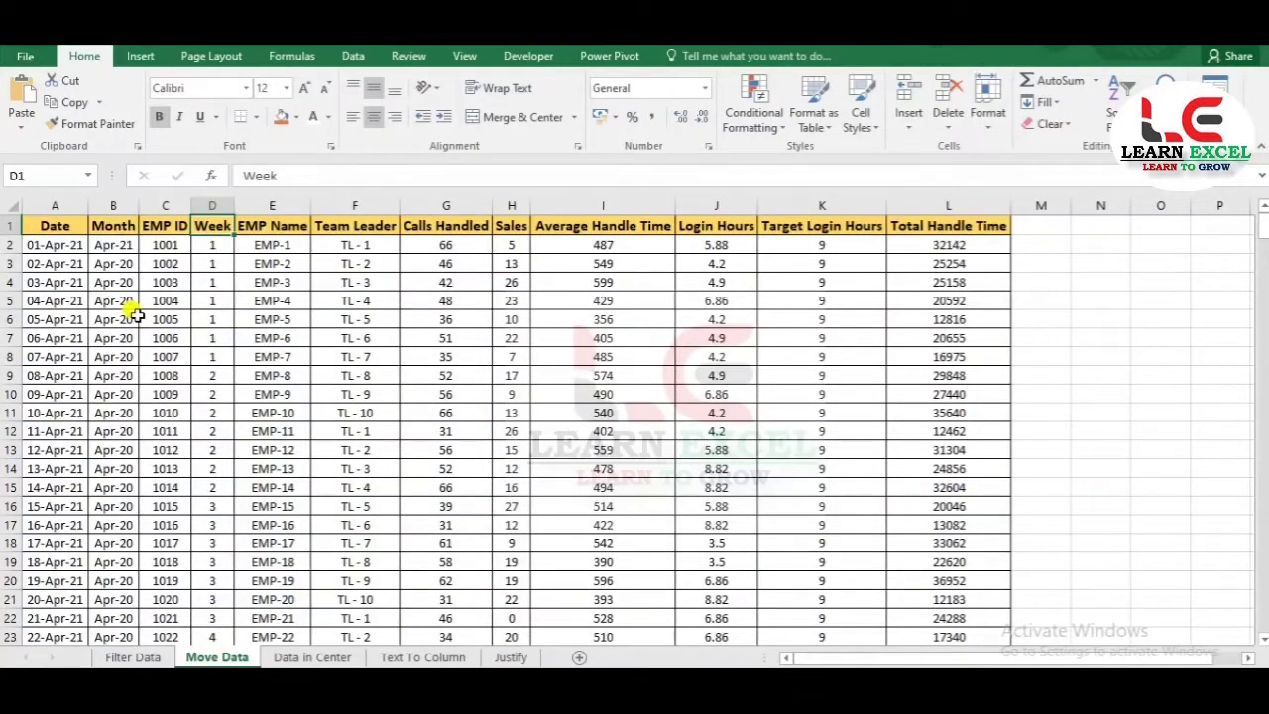
key("Left")
key("Left")
key("Left")
key("Right")
key("Right")
key("Left")
key("Left")
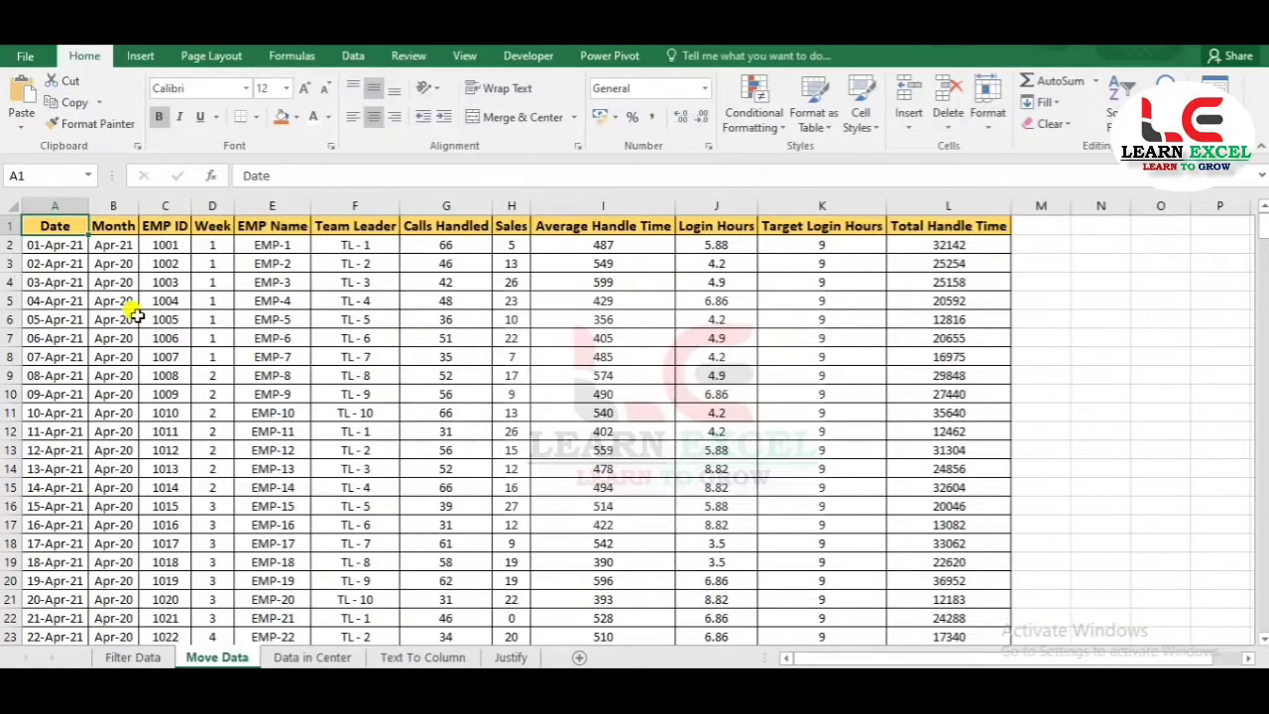
left_click(12, 205)
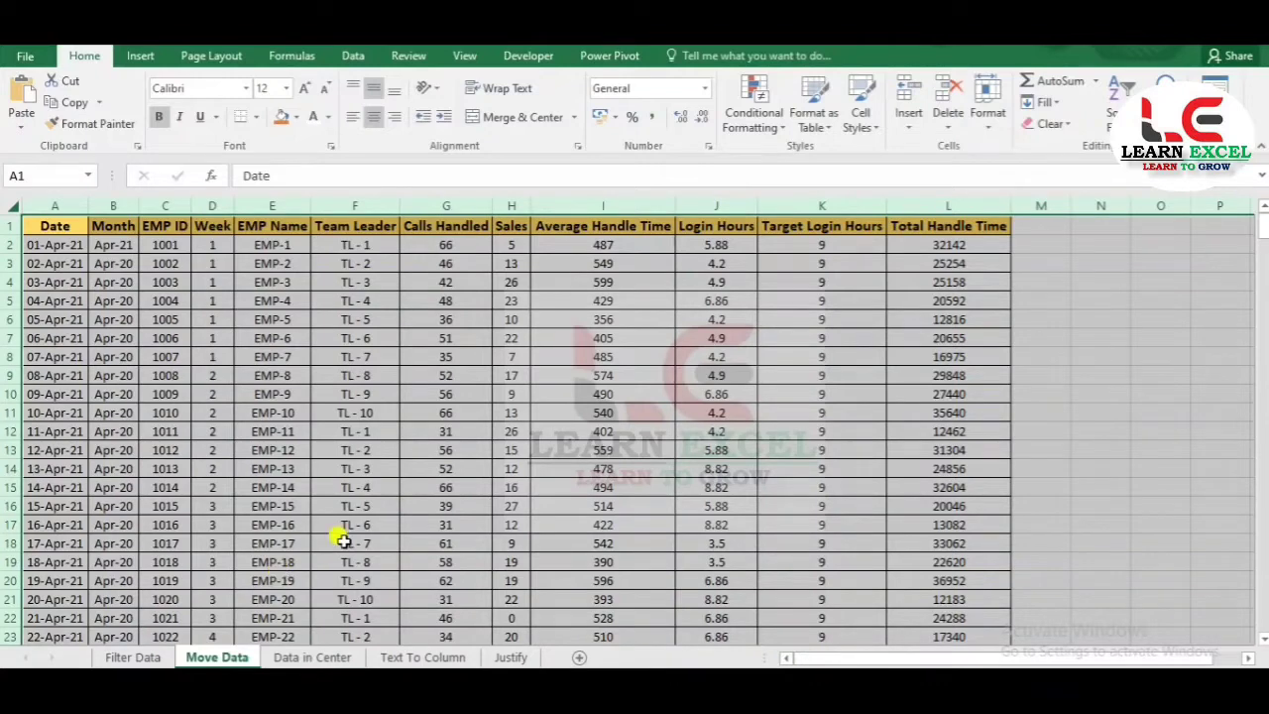
left_click(303, 337)
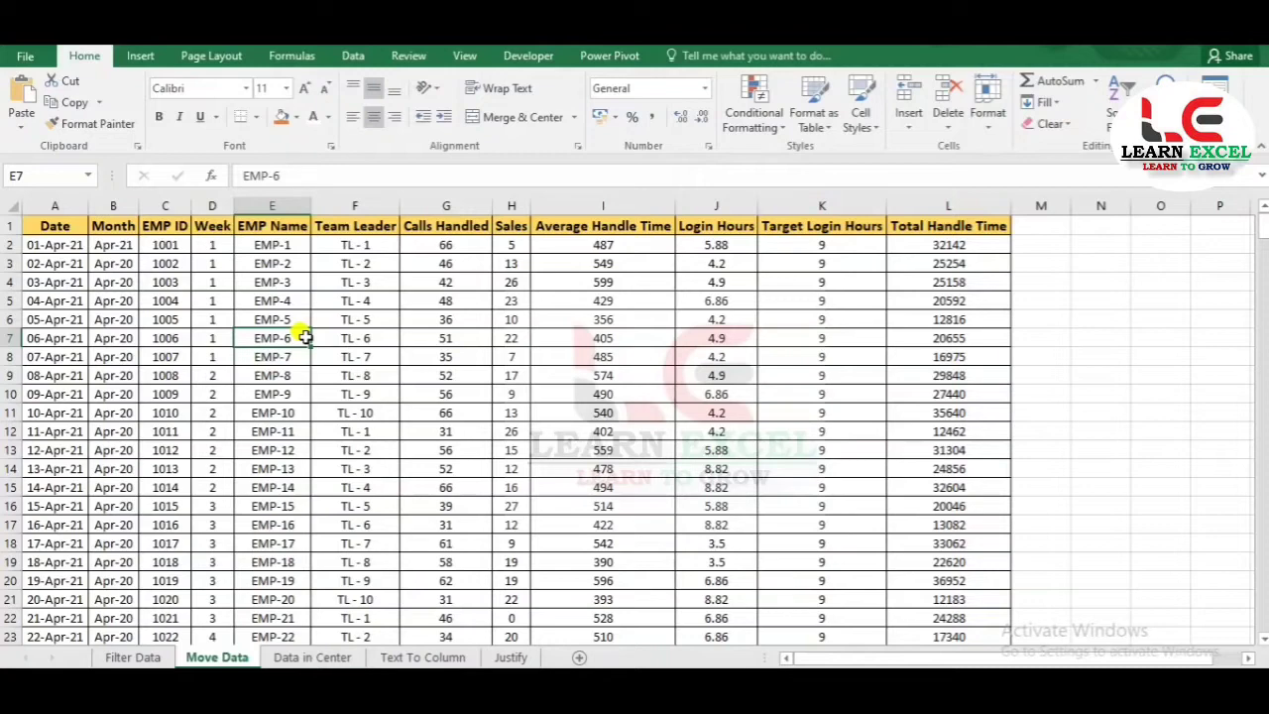
key("alt")
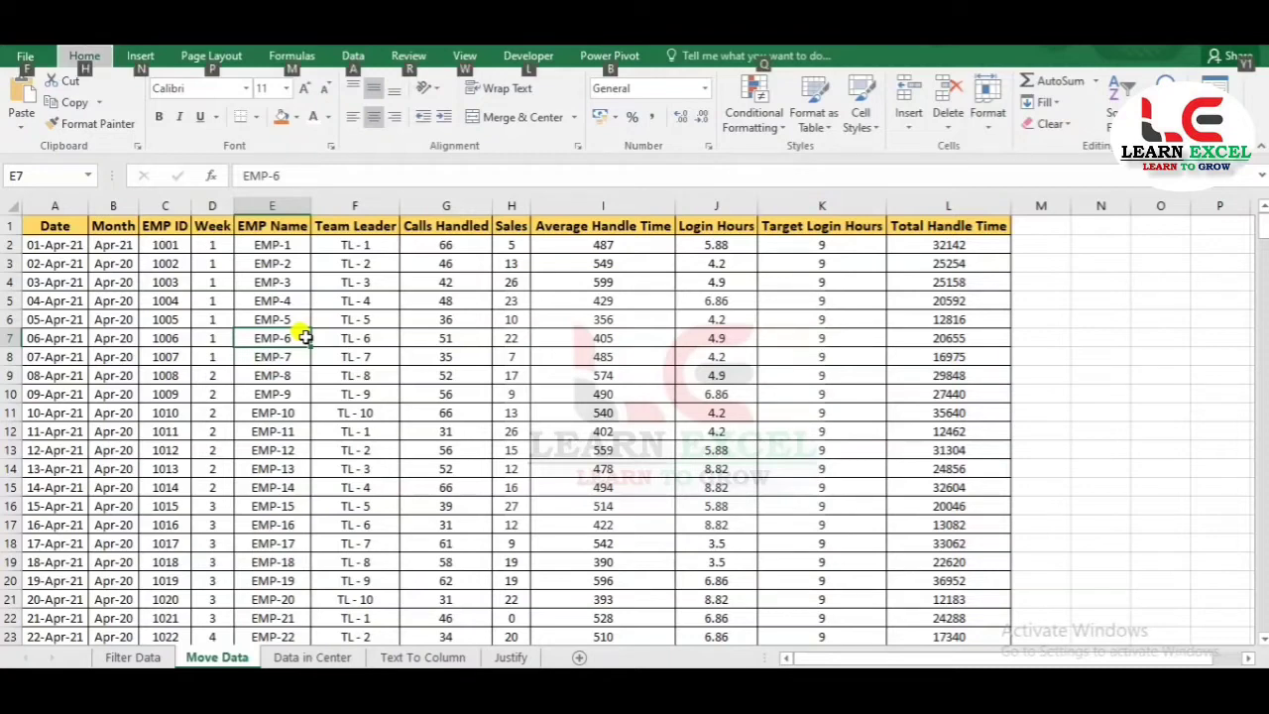
key("h")
key("o")
key("m")
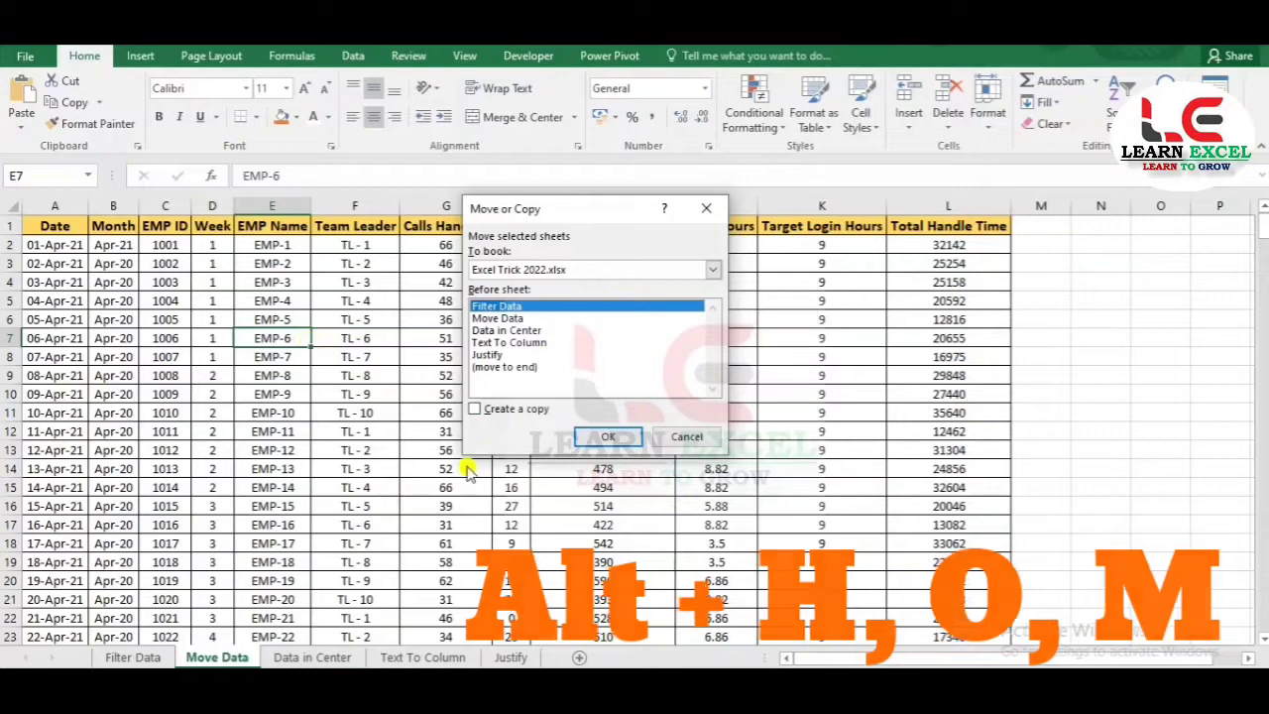
left_click(684, 436)
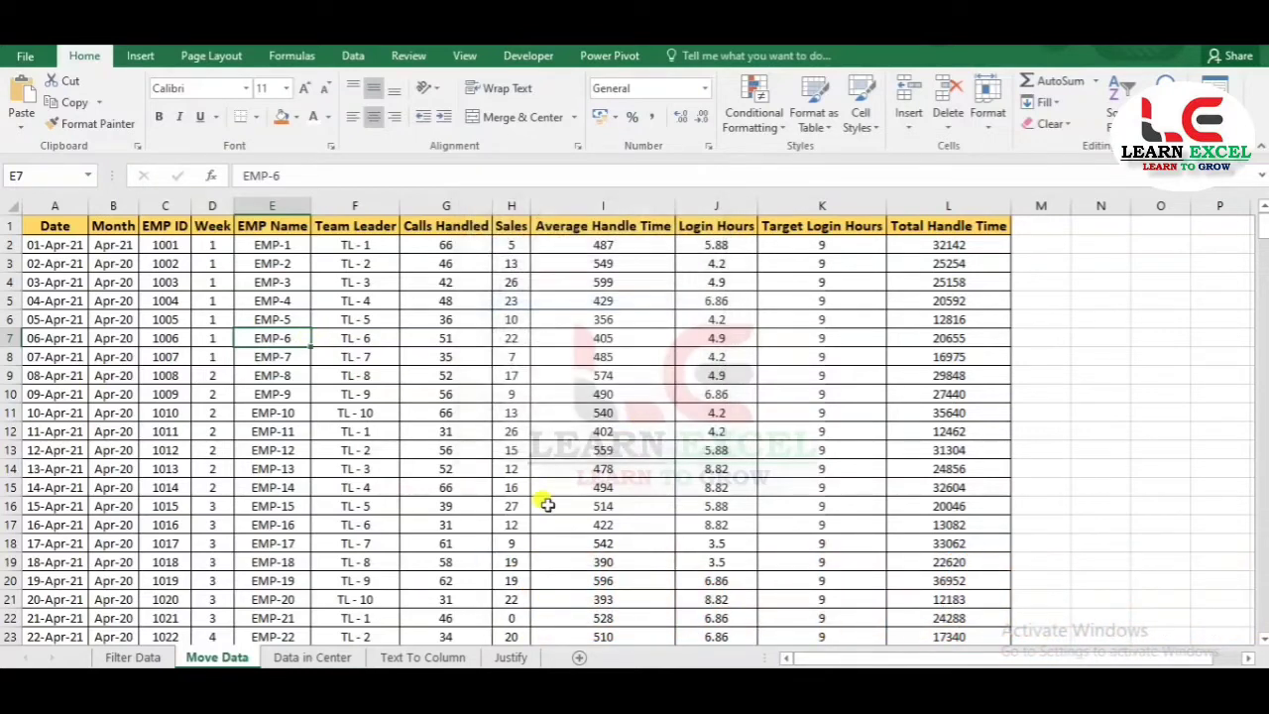
- Copy the Move Data sheet into a new workbook, keeping the original with the create-a-copy option
right_click(230, 656)
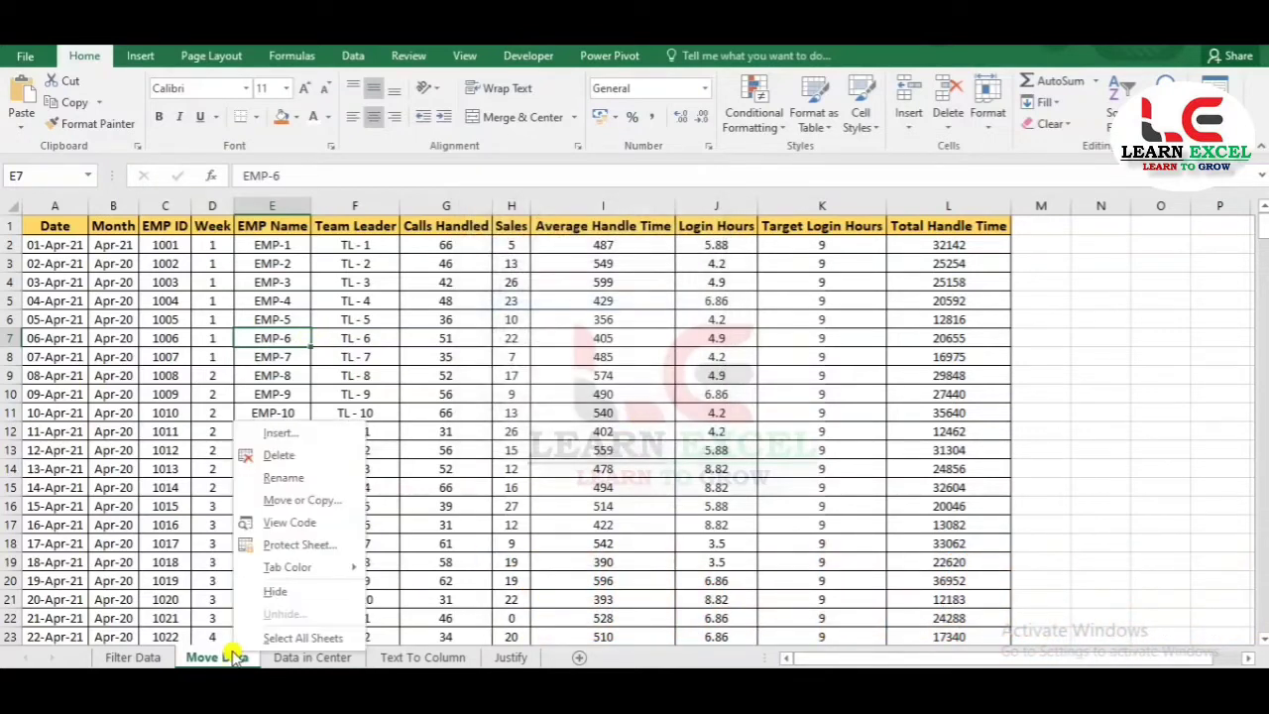
left_click(303, 500)
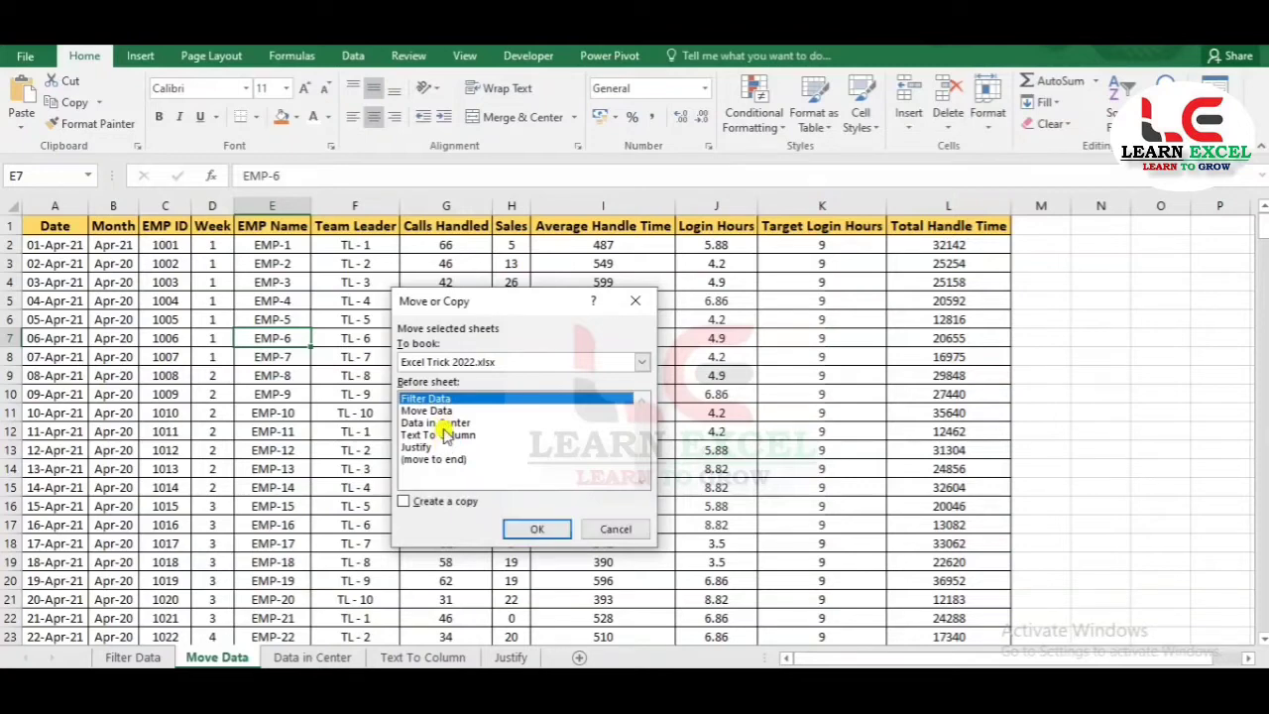
left_click(436, 412)
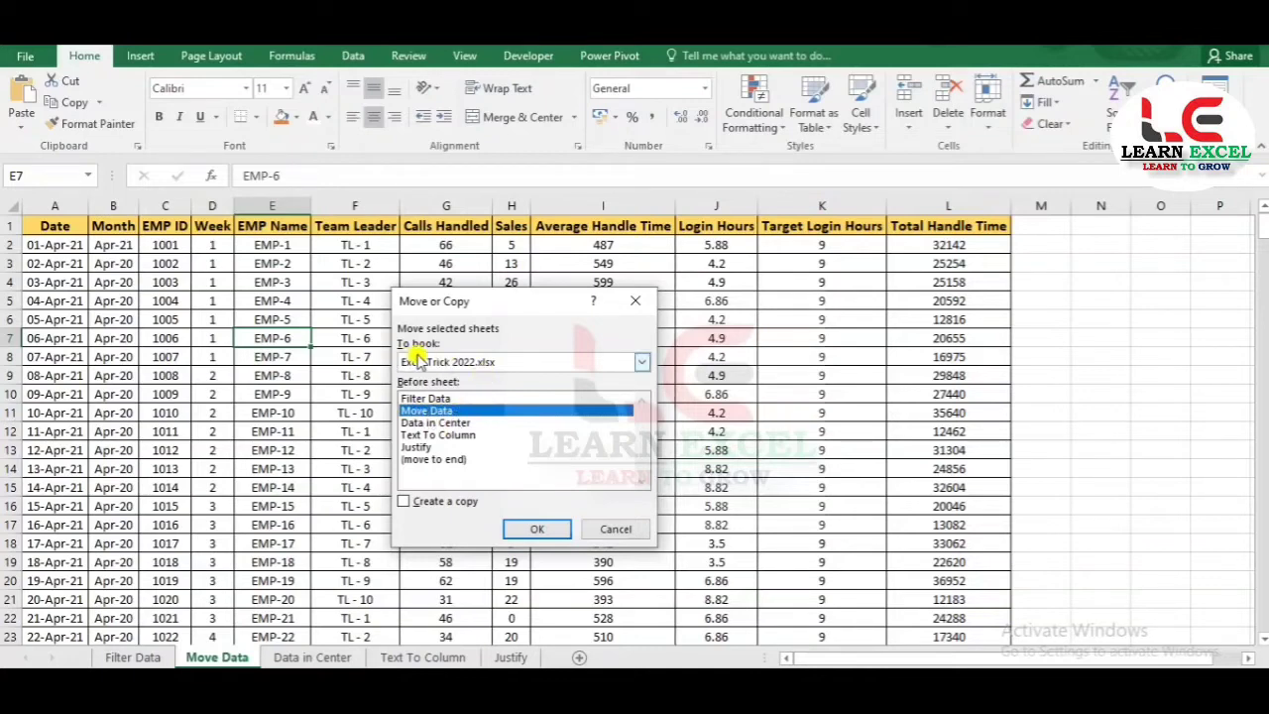
left_click(619, 365)
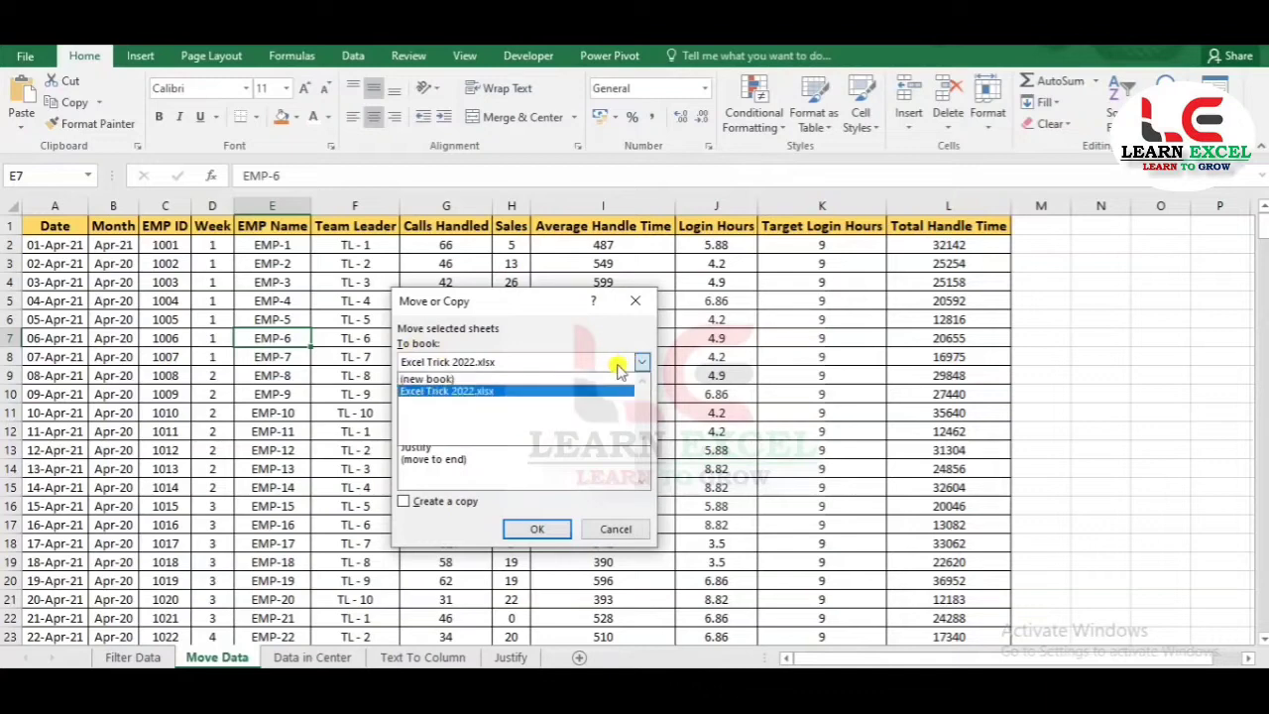
left_click(417, 380)
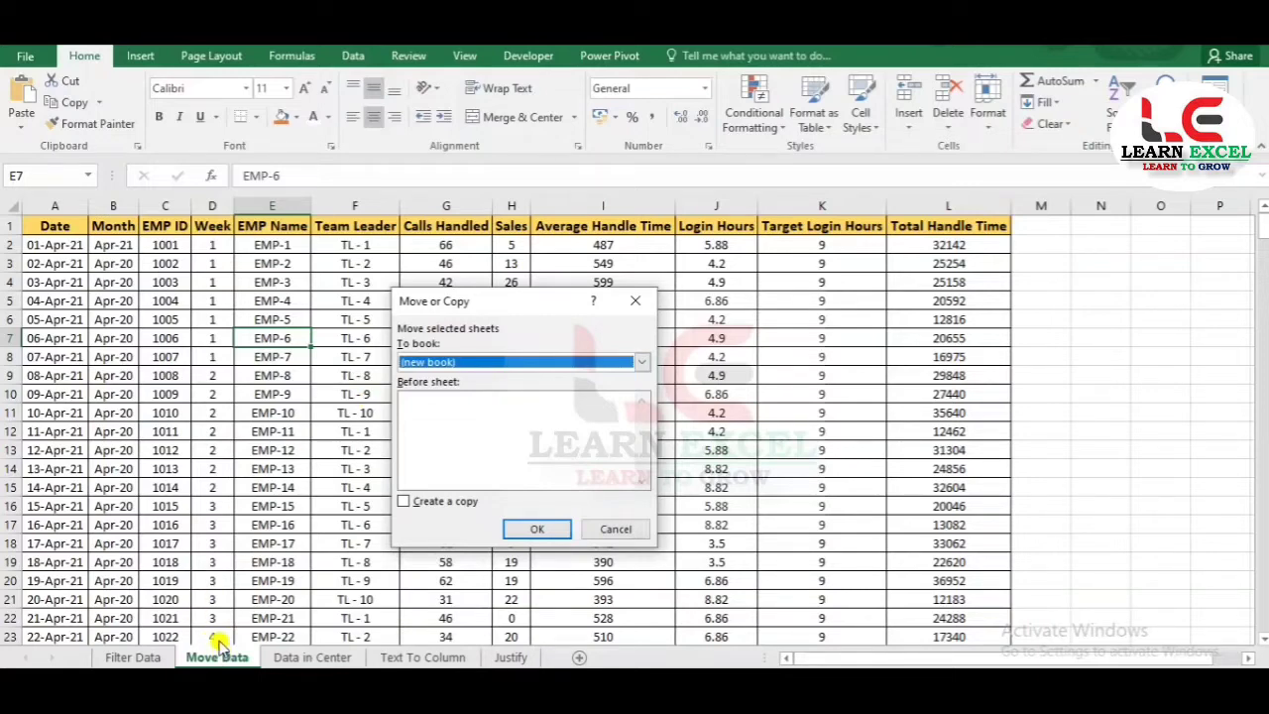
left_click(404, 502)
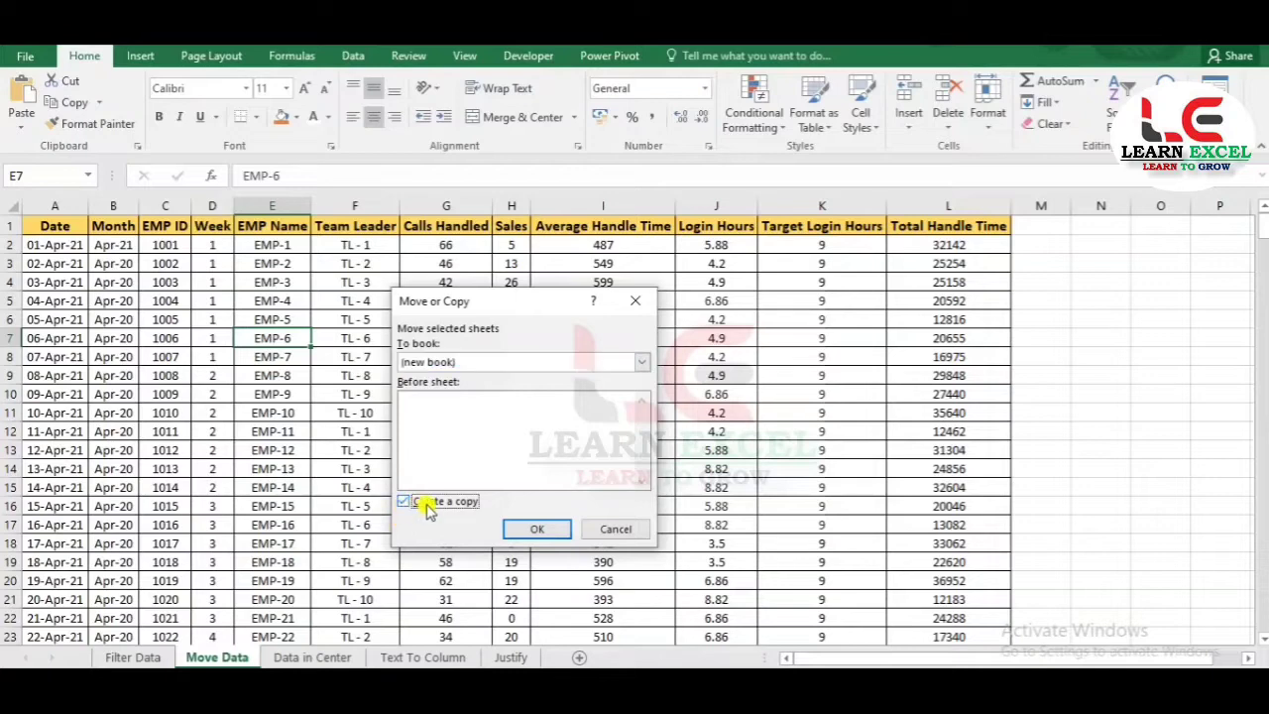
left_click(536, 528)
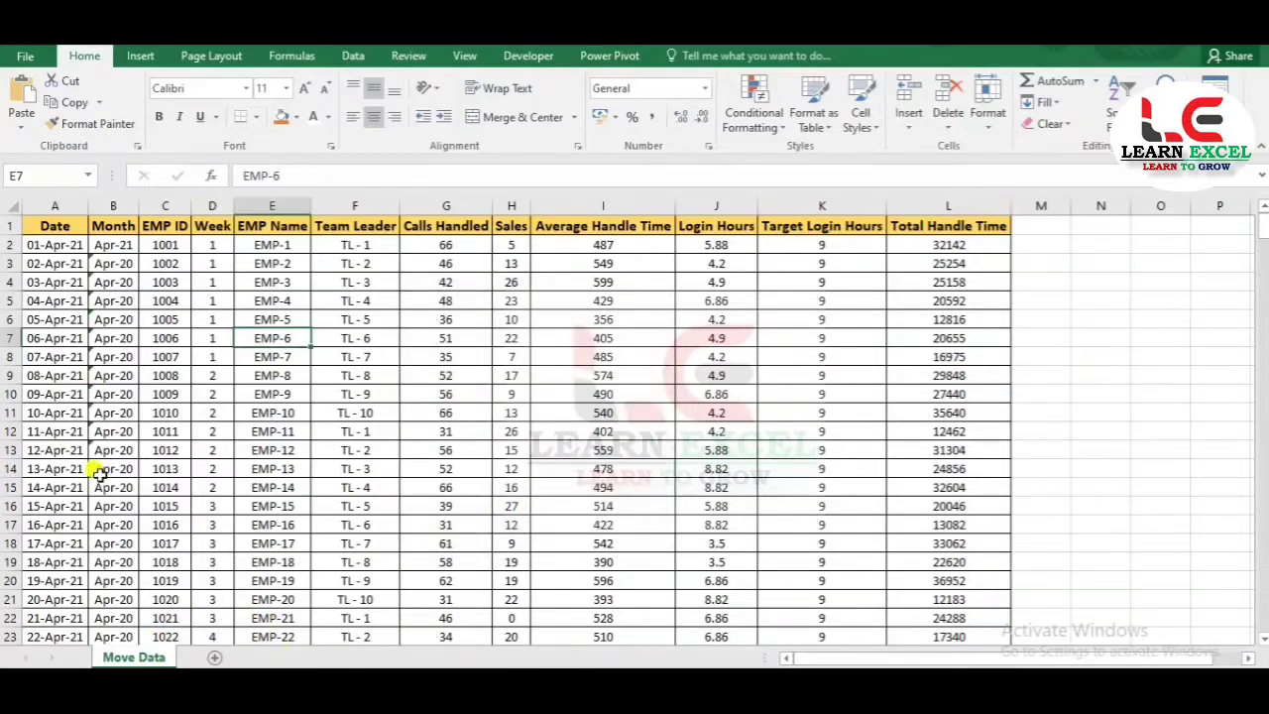
- Look through the rows of the copied Move Data sheet and close its new workbook without saving
left_click(275, 598)
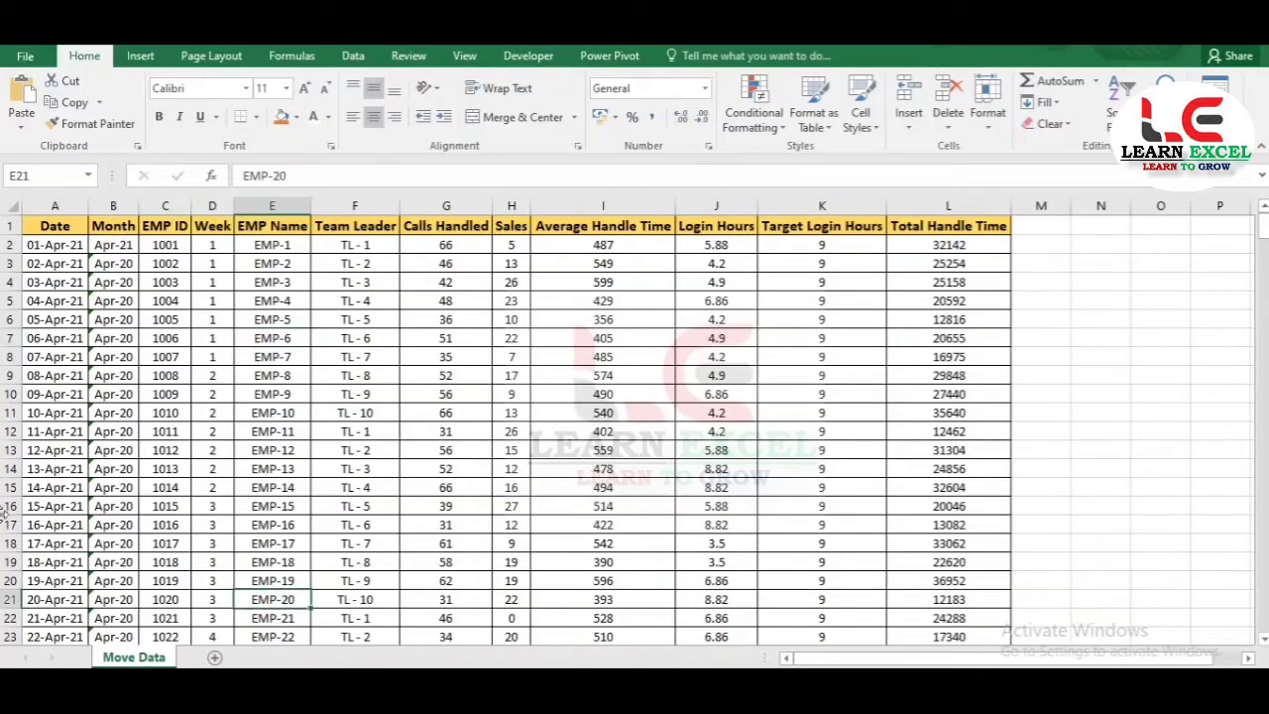
left_click(292, 481)
scroll(298, 458, "down", 20)
scroll(297, 458, "up", 20)
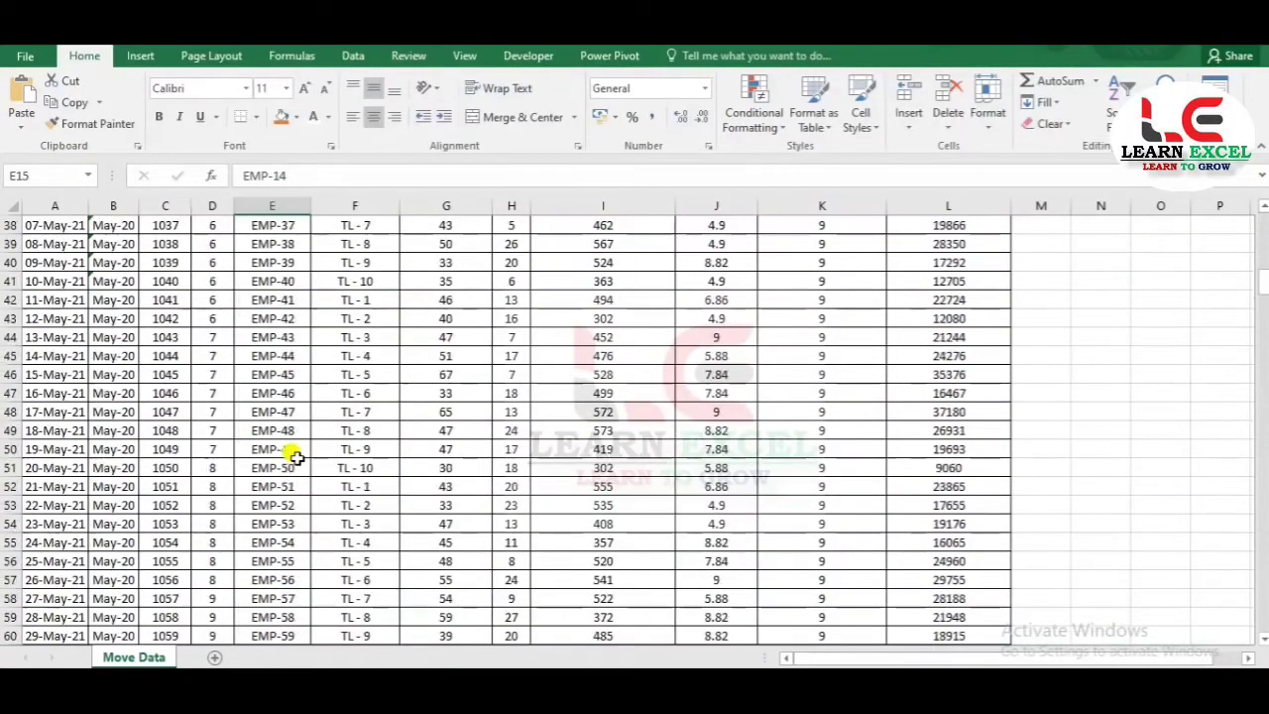
scroll(296, 456, "down", 20)
scroll(296, 456, "up", 20)
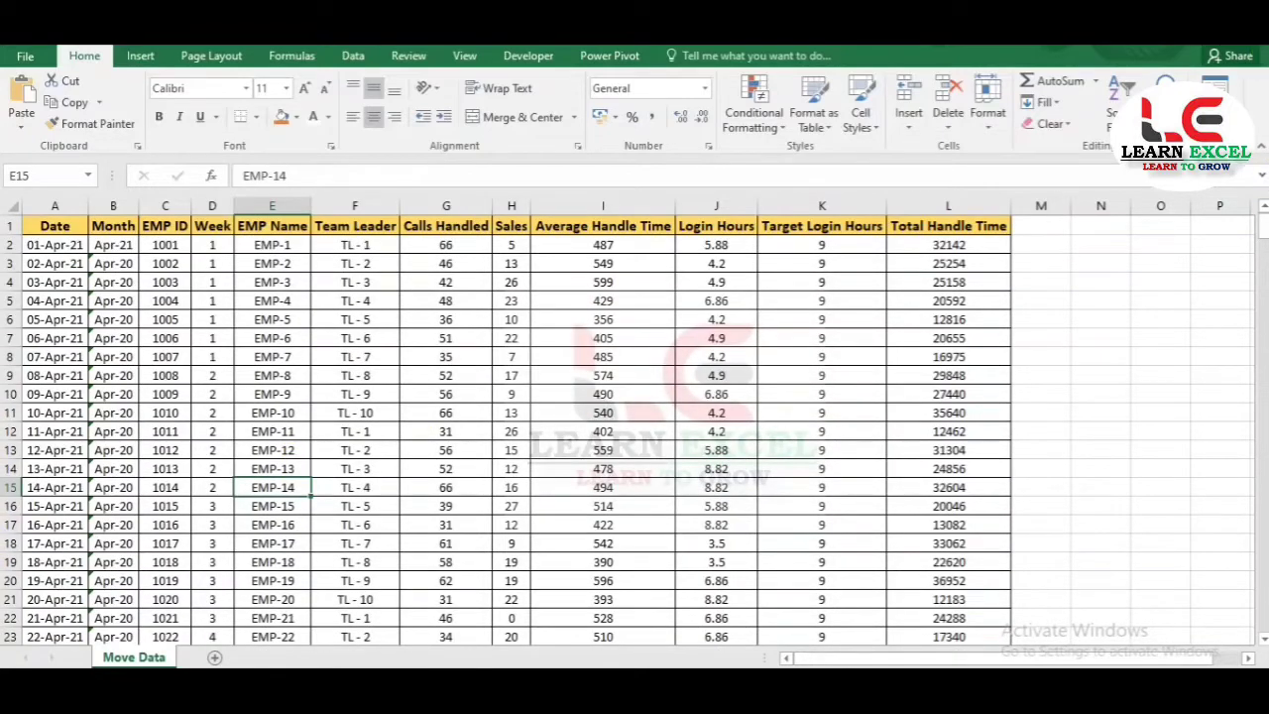
key("ctrl+w")
left_click(637, 380)
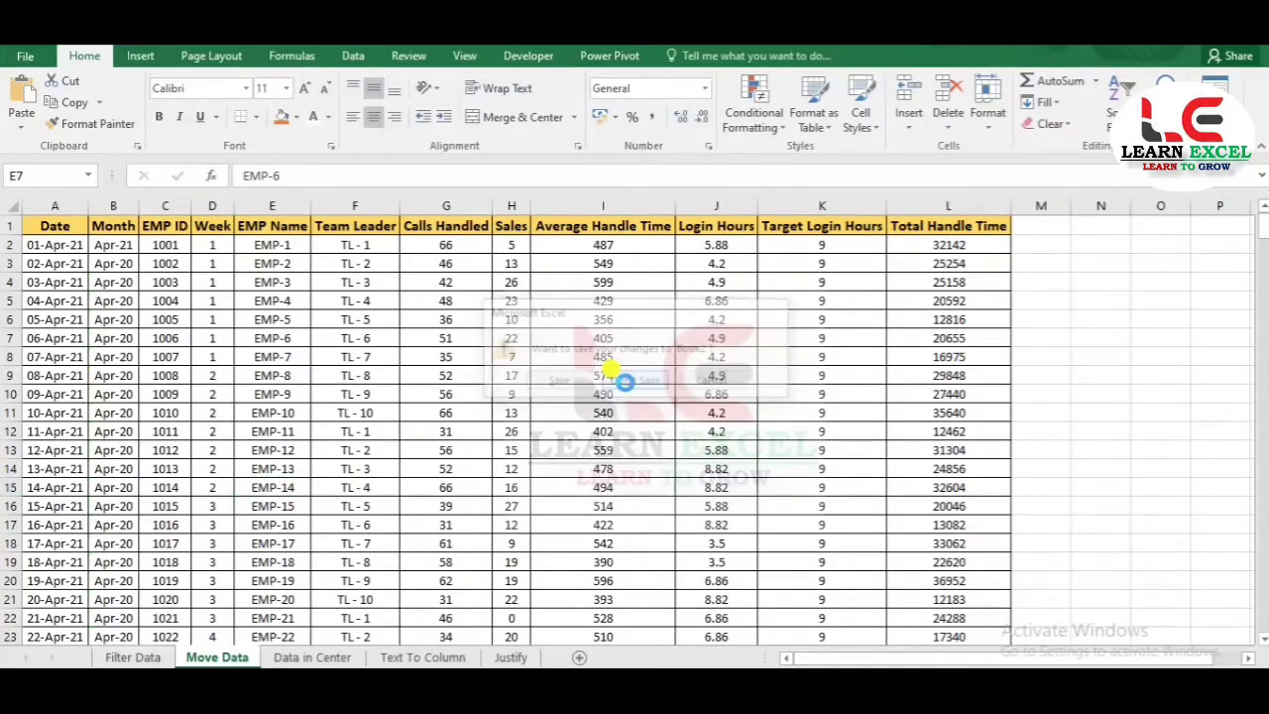
- Create a blank workbook and return to the Move Data sheet of the original workbook
left_click(412, 482)
right_click(198, 656)
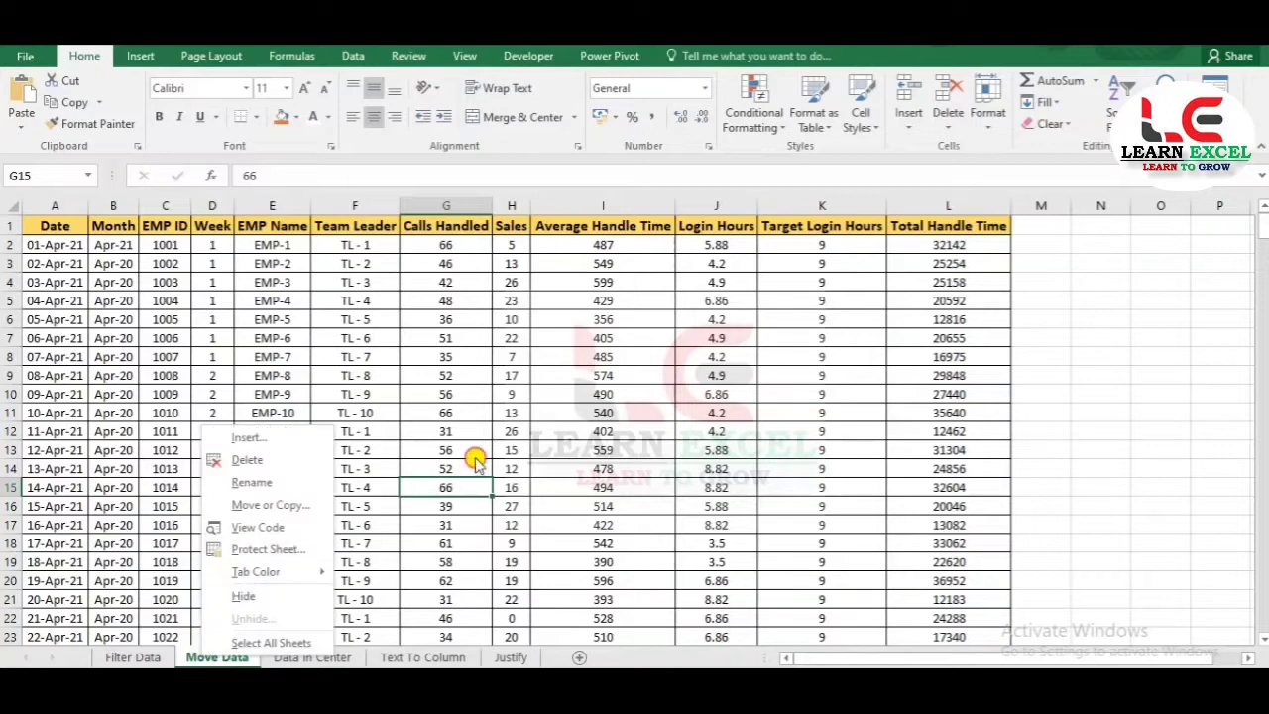
left_click(416, 391)
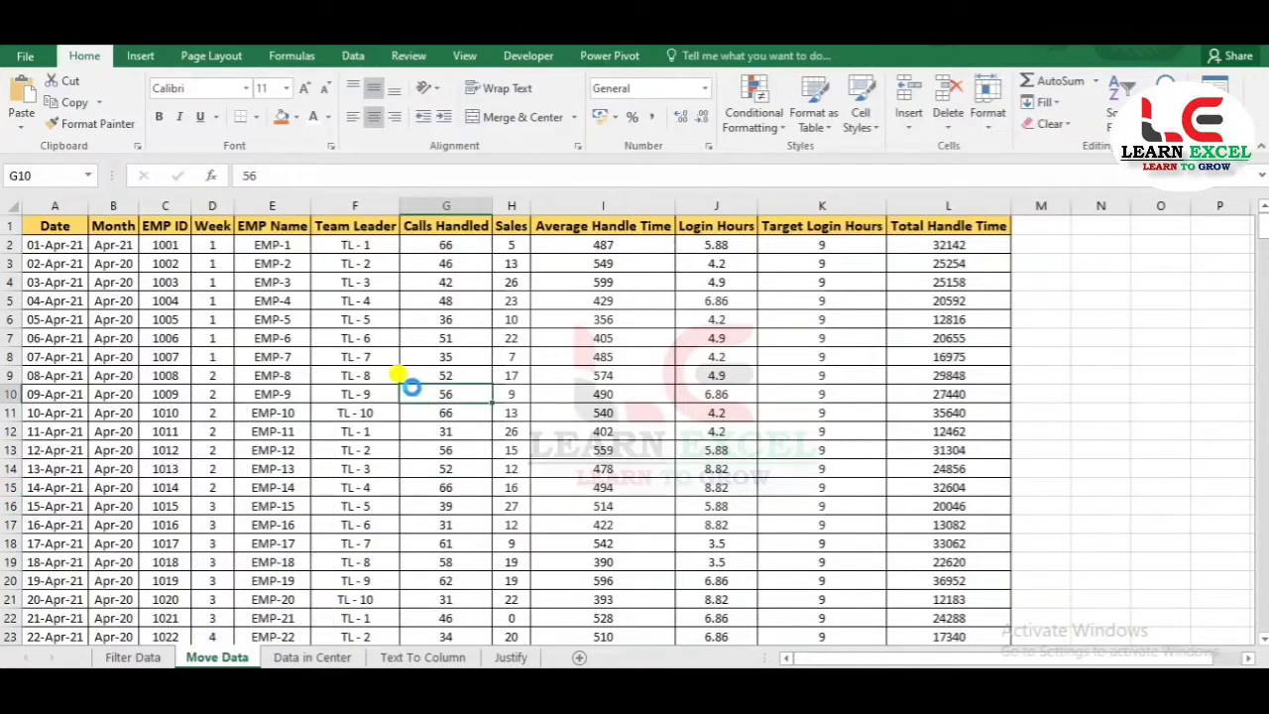
key("ctrl+n")
left_click(337, 375)
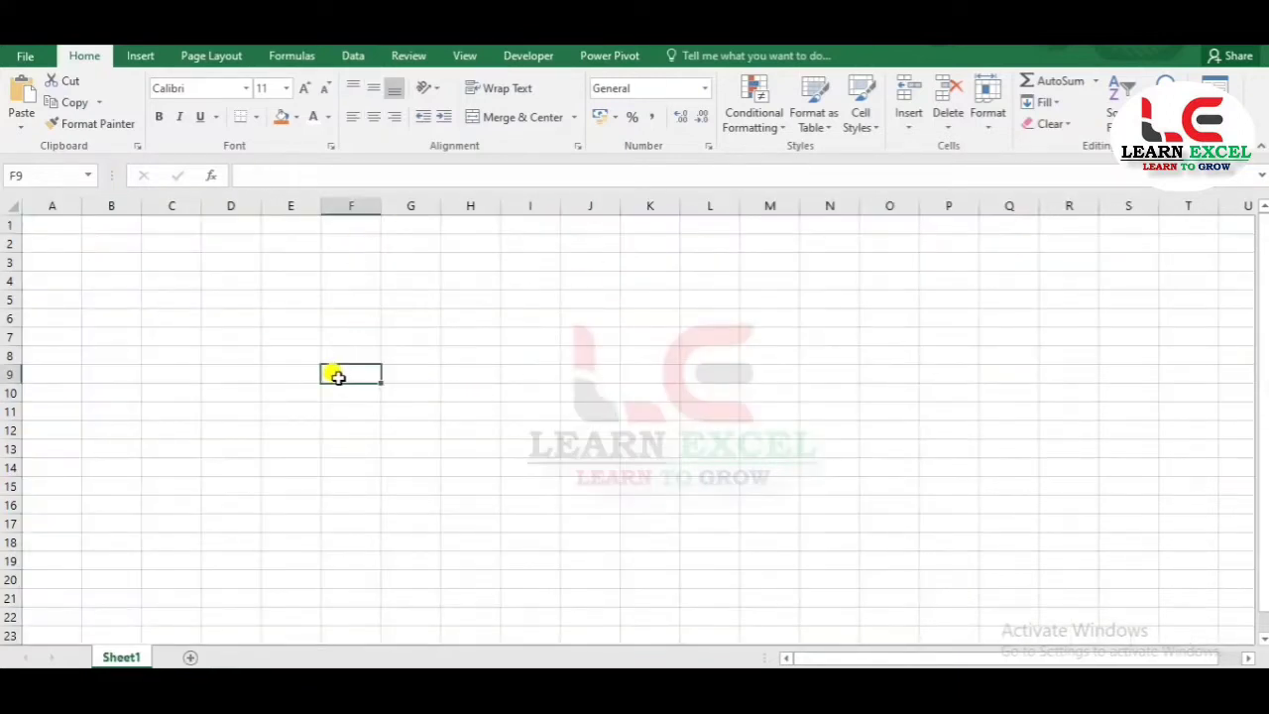
key("alt+Tab")
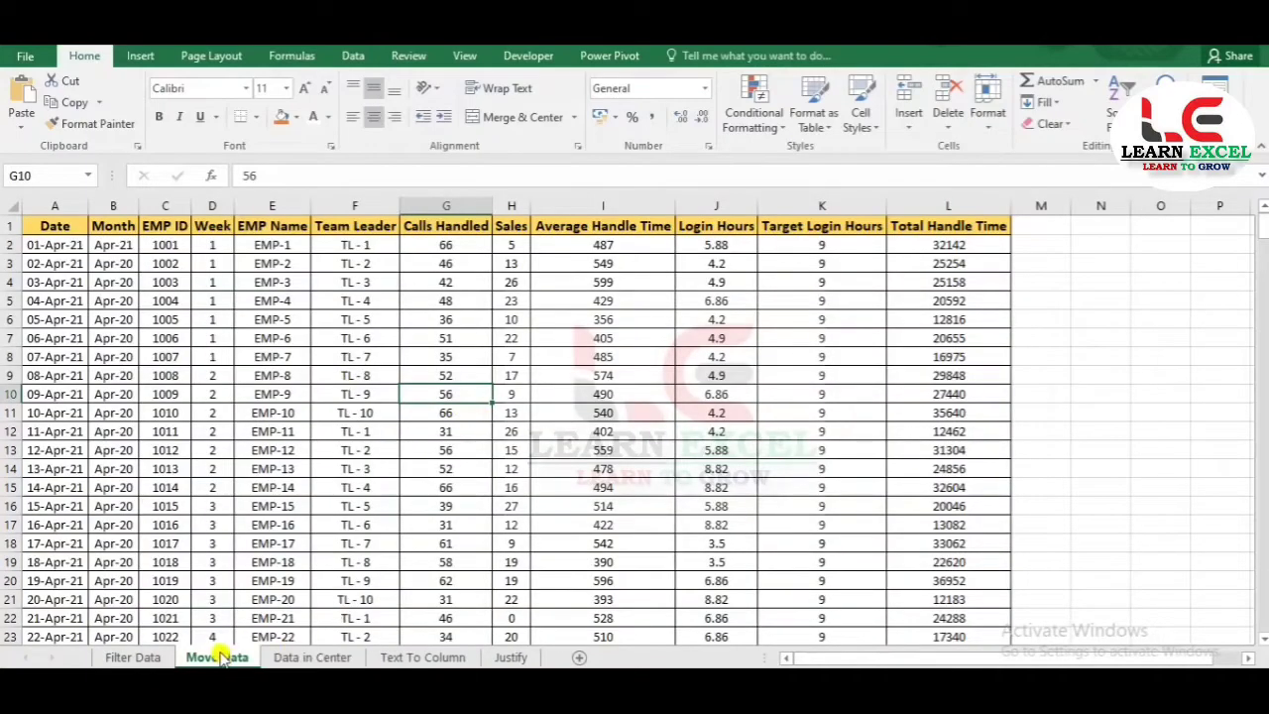
- Copy the Move Data sheet into the open workbook Book3, placing the copy before Sheet1
right_click(220, 657)
left_click(267, 502)
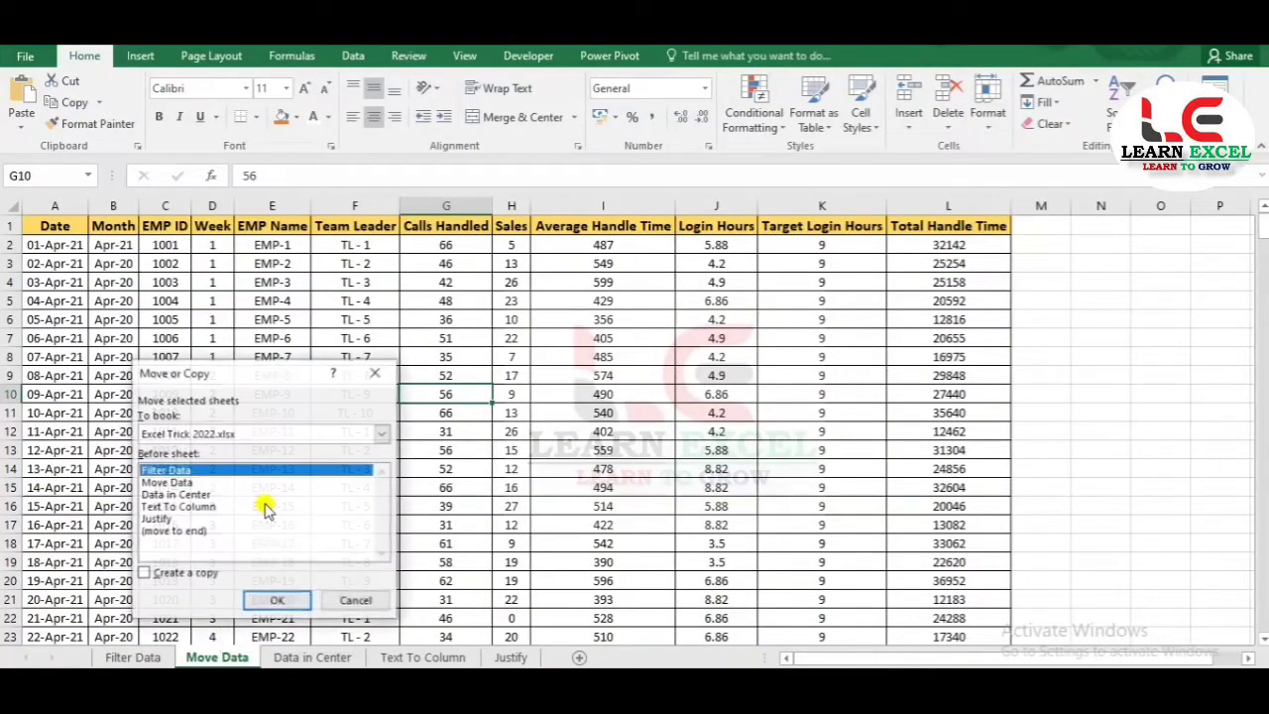
left_click(160, 483)
left_click(377, 436)
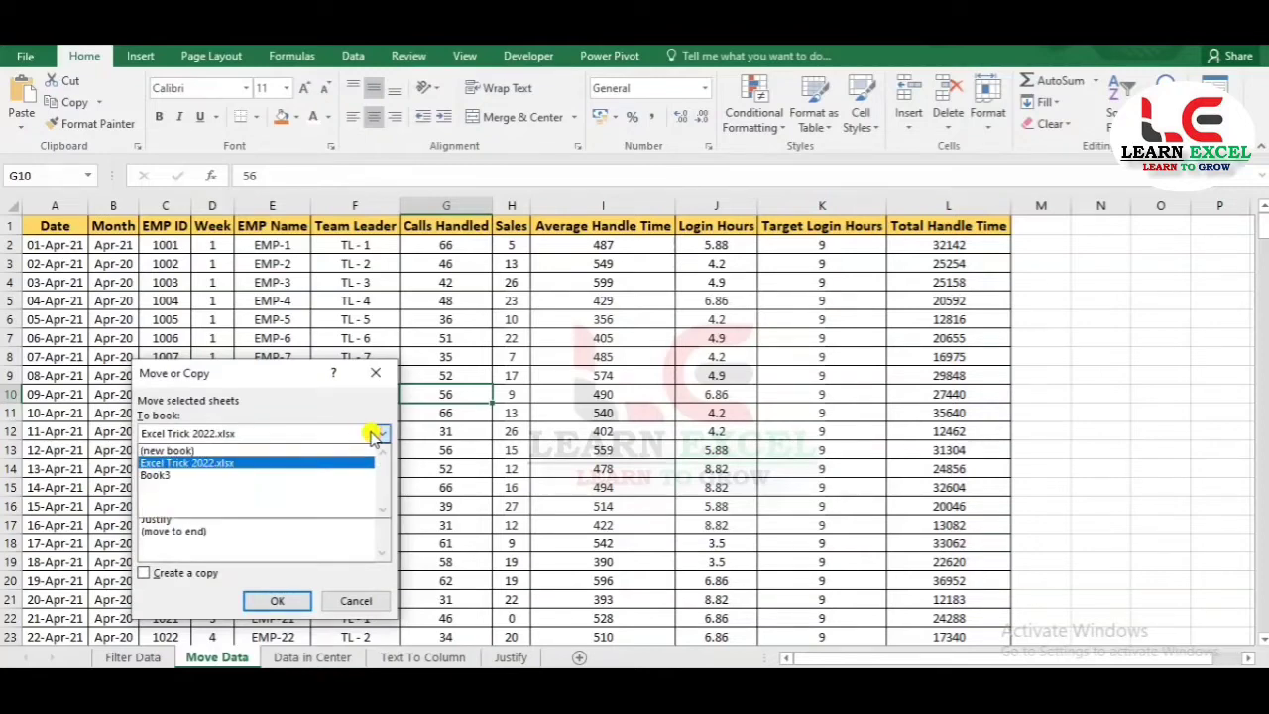
left_click(160, 477)
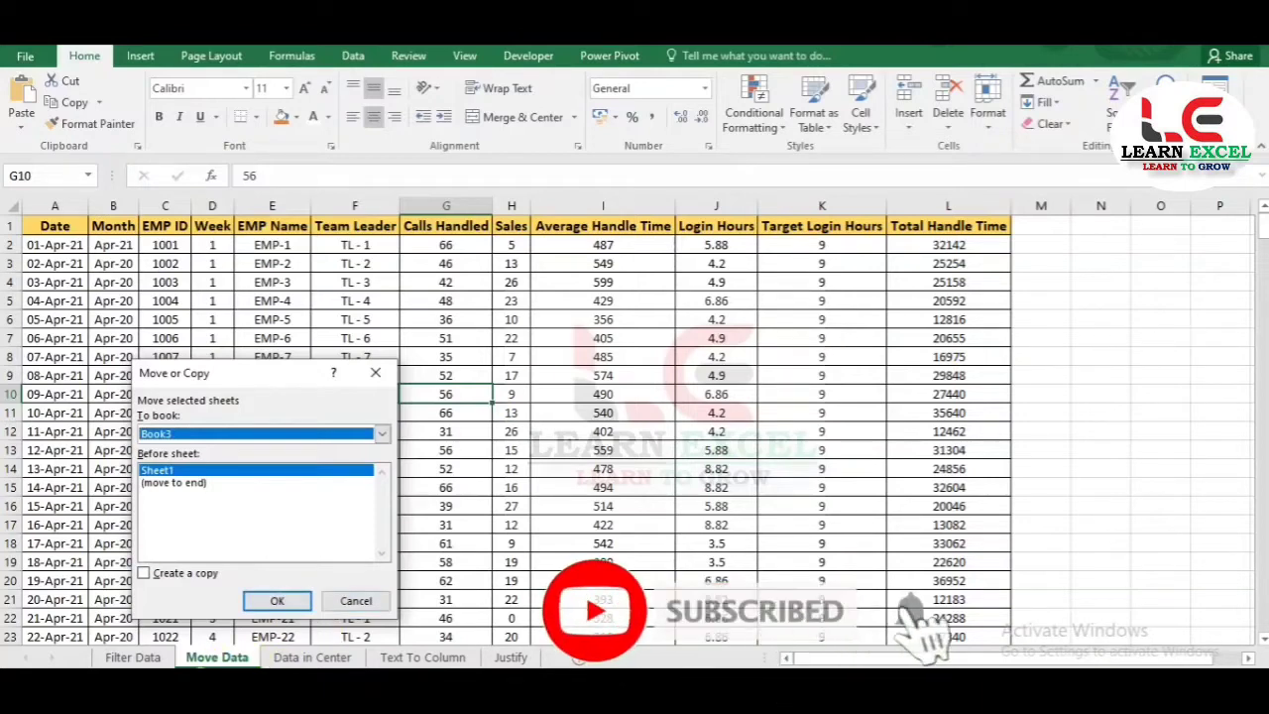
left_click(192, 574)
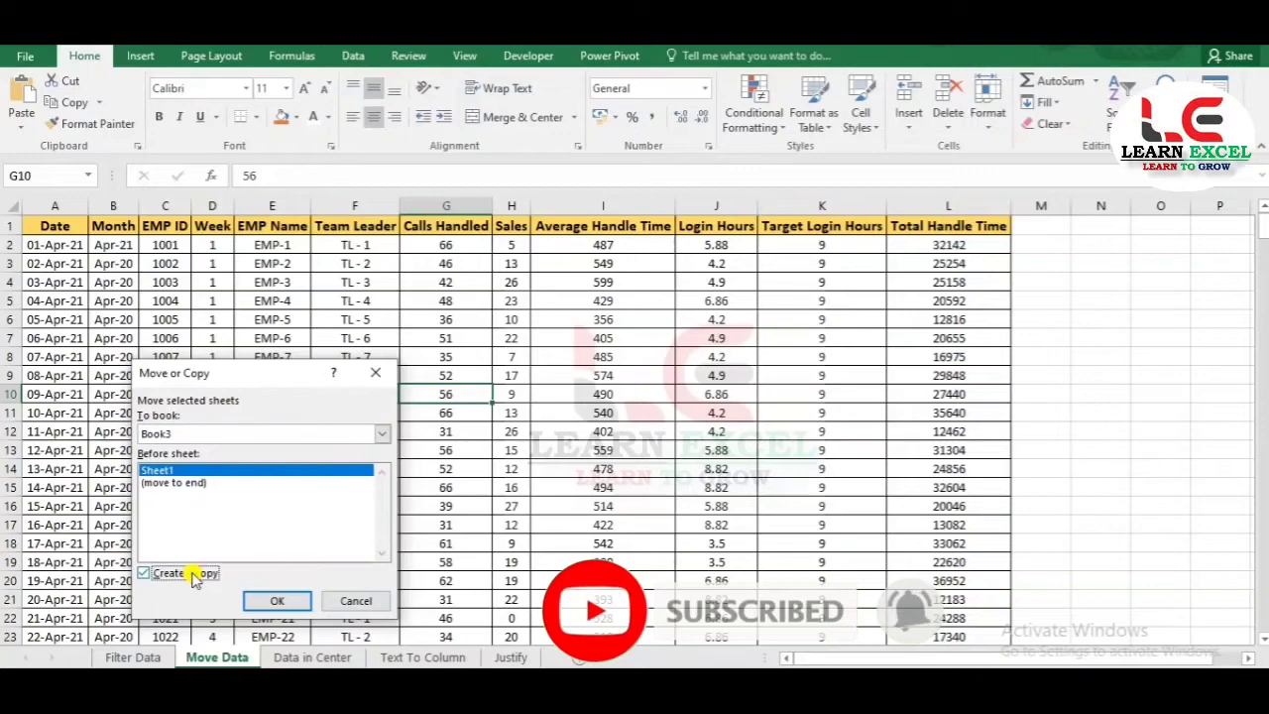
left_click(274, 600)
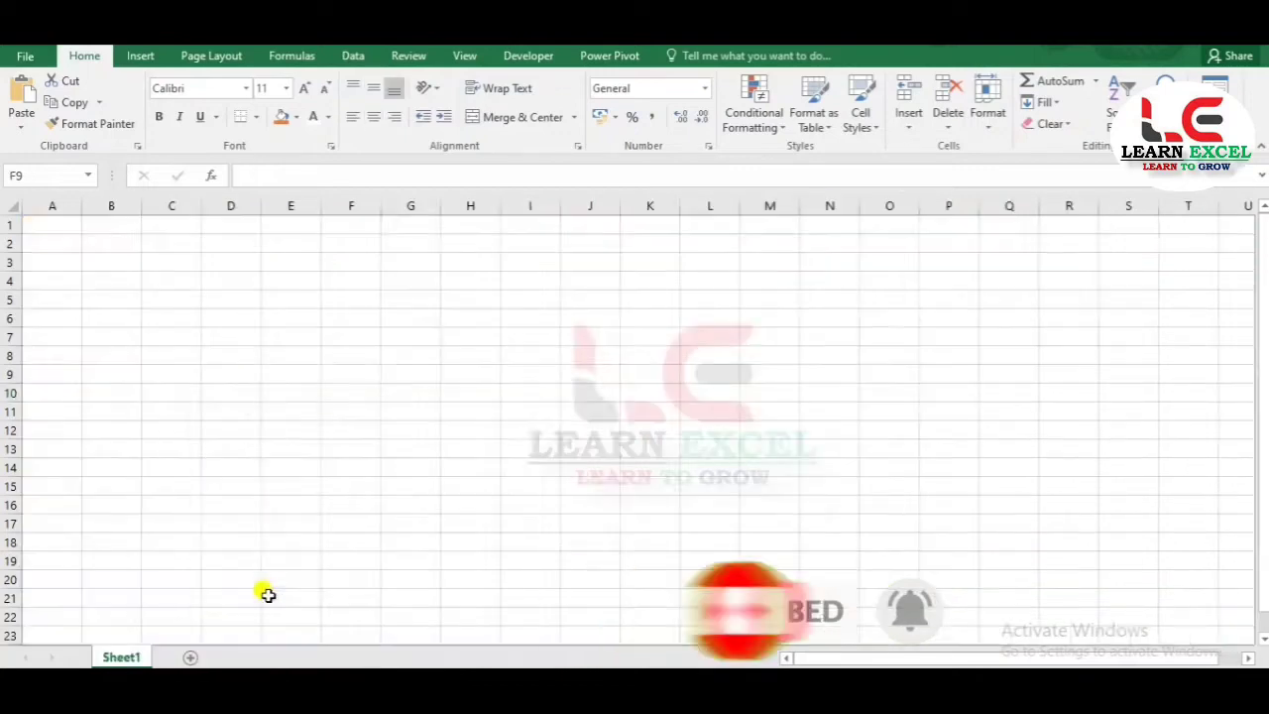
left_click(272, 580)
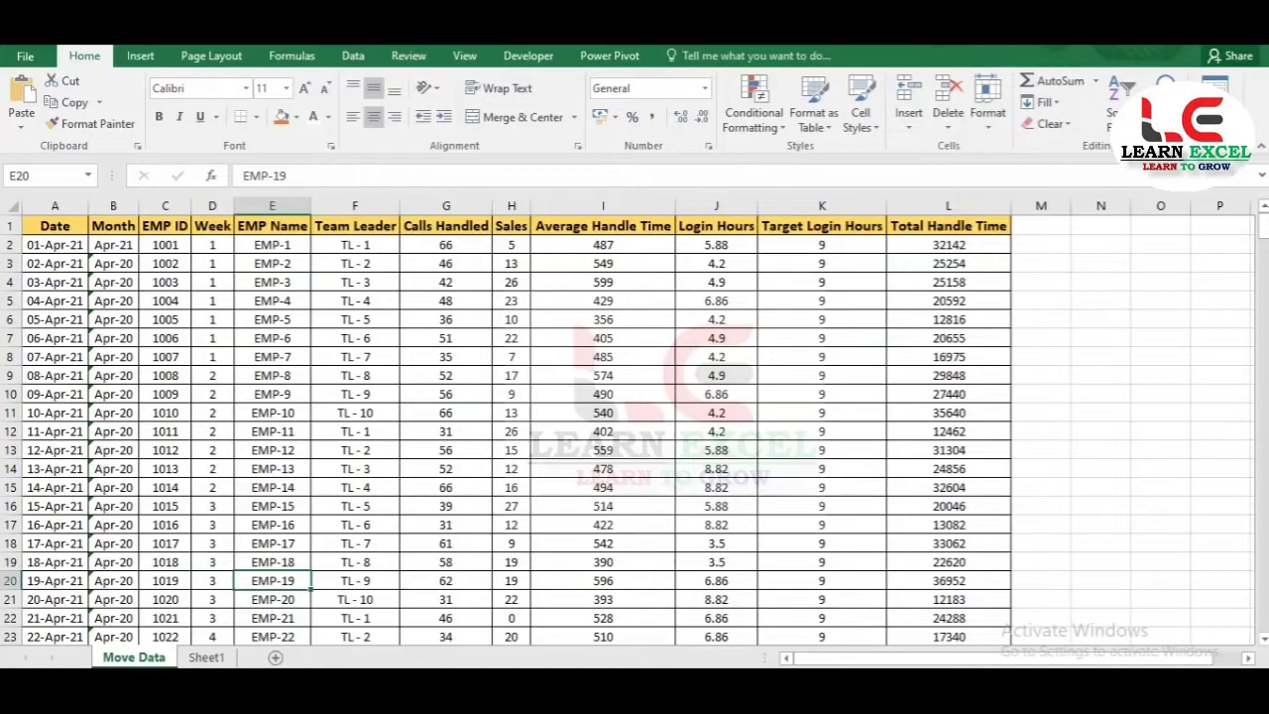
- Close the Book3 workbook without saving its changes, returning to the original workbook
left_click(1162, 28)
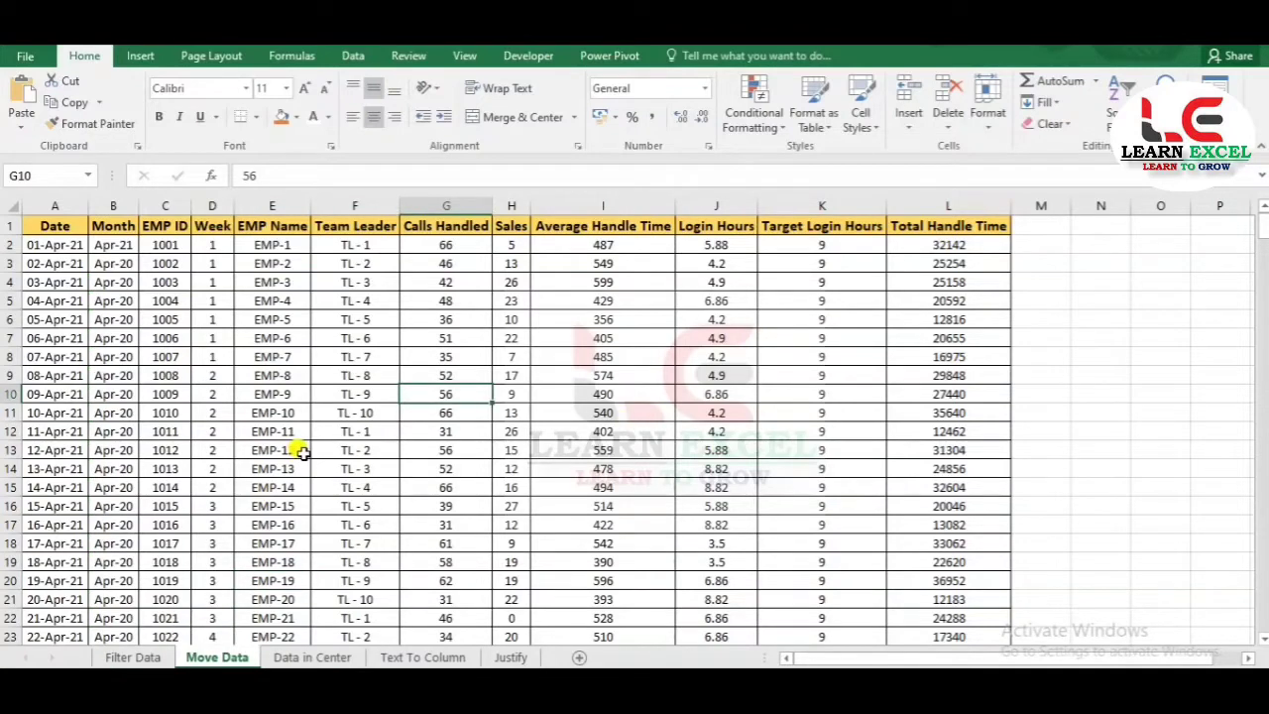
key("alt+Tab")
key("ctrl+w")
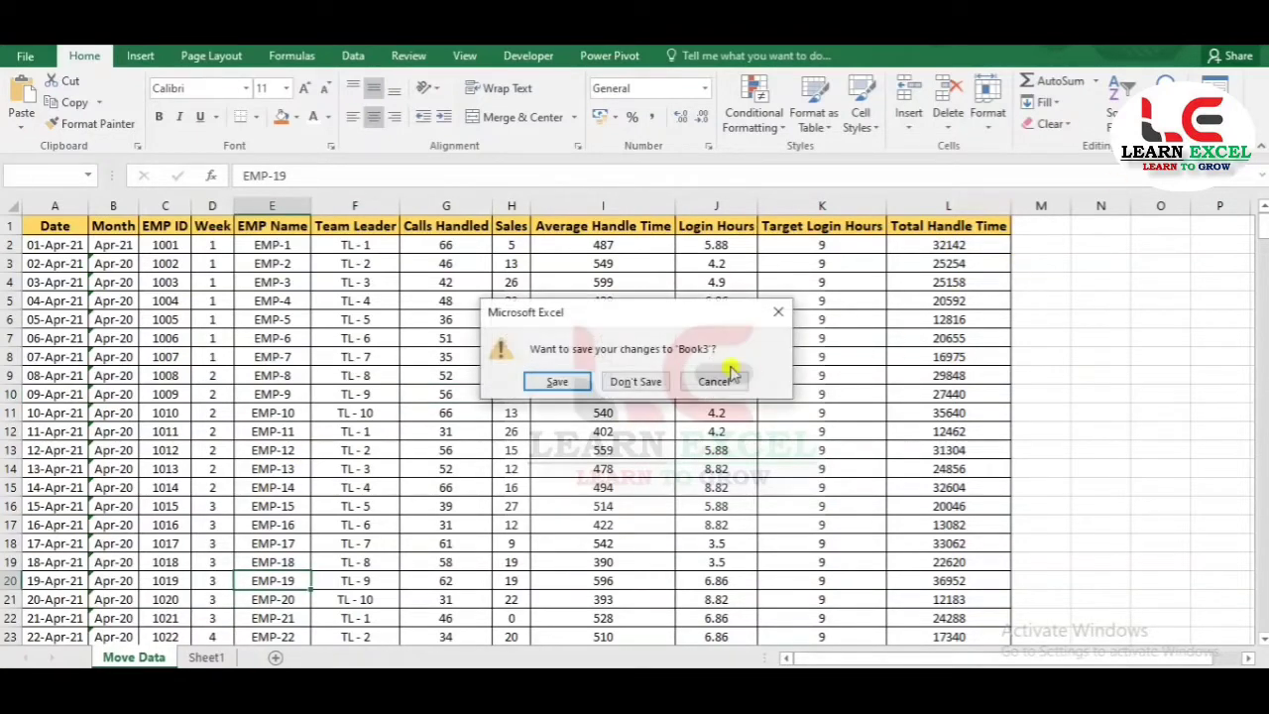
left_click(615, 381)
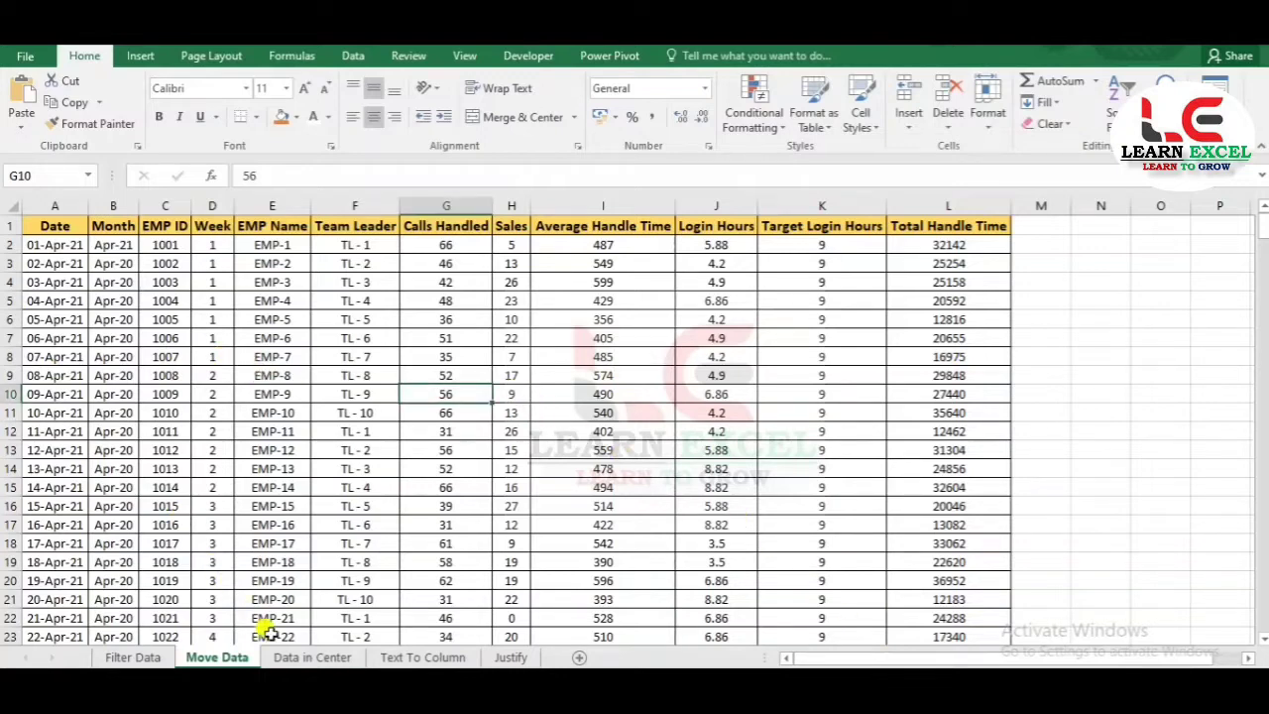
- Switch to the Data in Center sheet and select the salary table's title cell A1
left_click(298, 659)
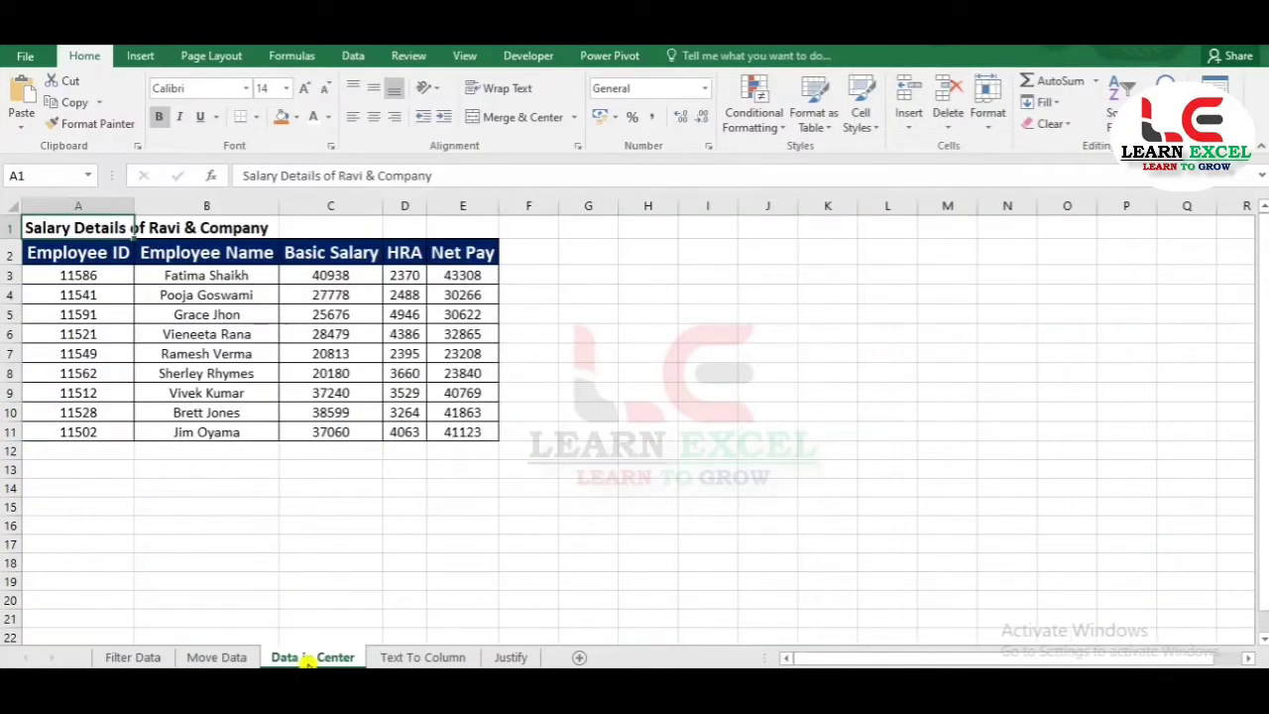
left_click(493, 335)
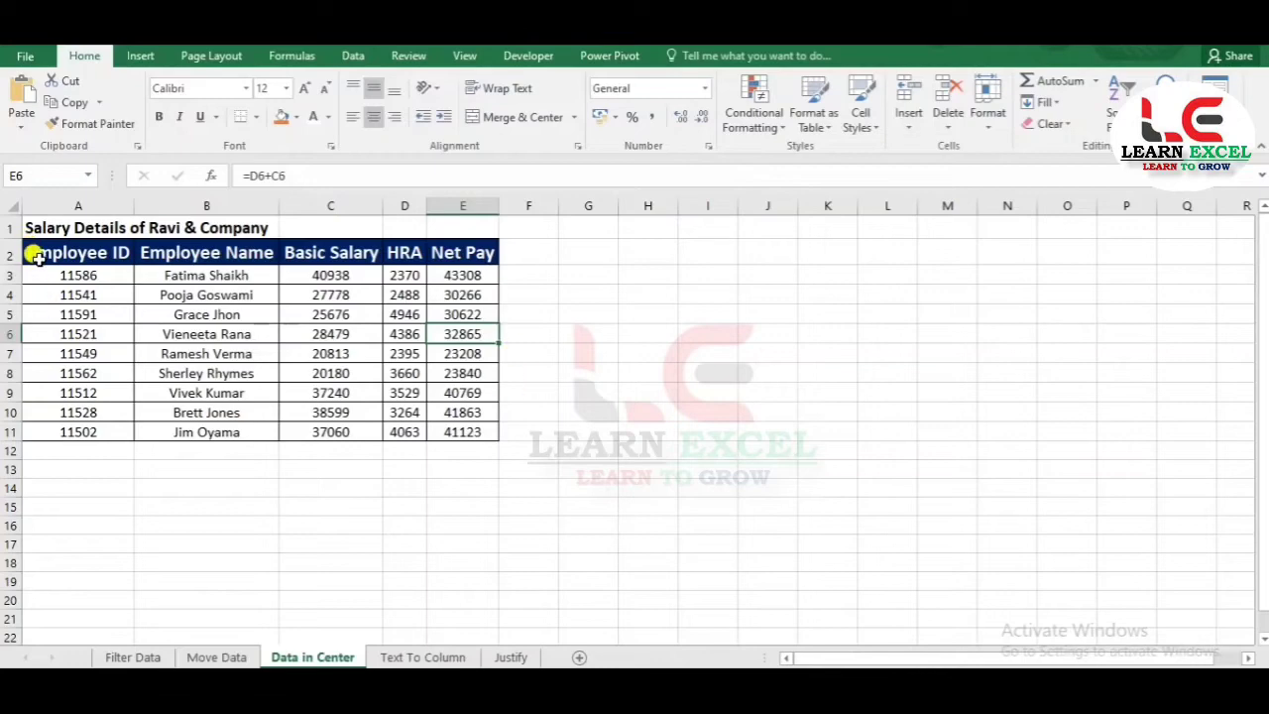
mouse_move(36, 255)
left_mouse_down()
mouse_move(419, 249)
mouse_move(439, 420)
left_mouse_up()
key("ctrl+Home")
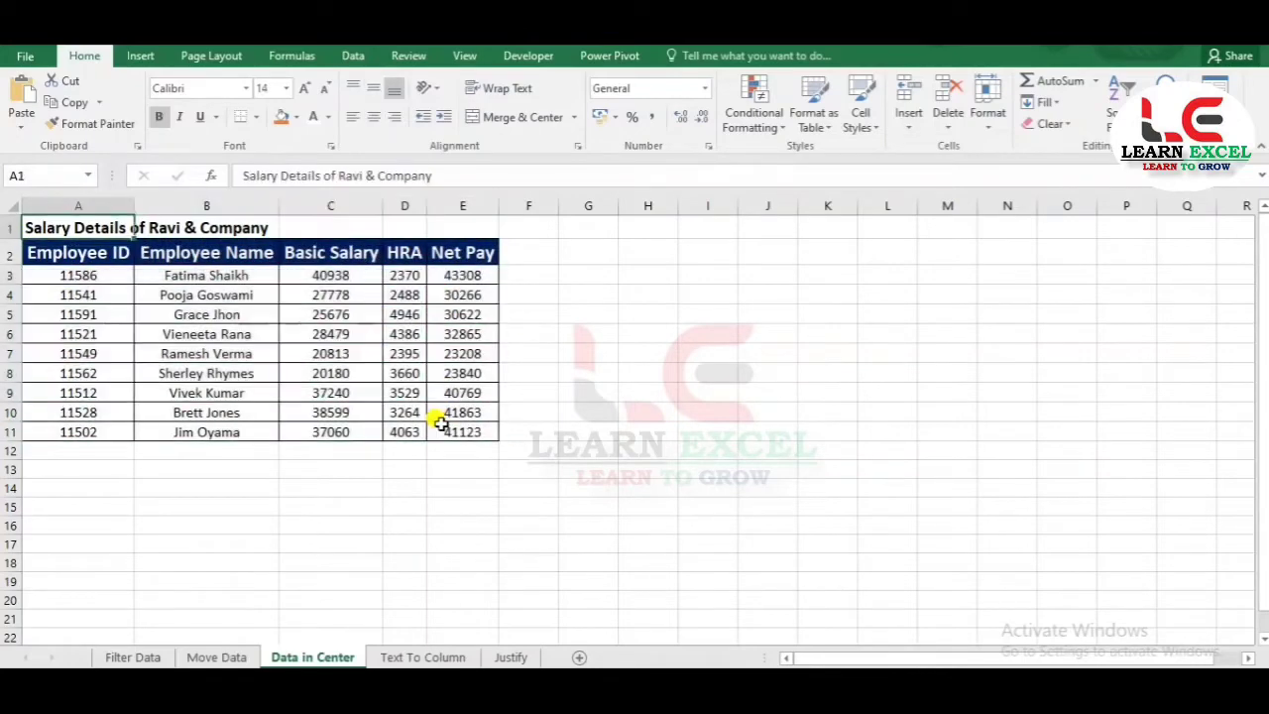
key("Down")
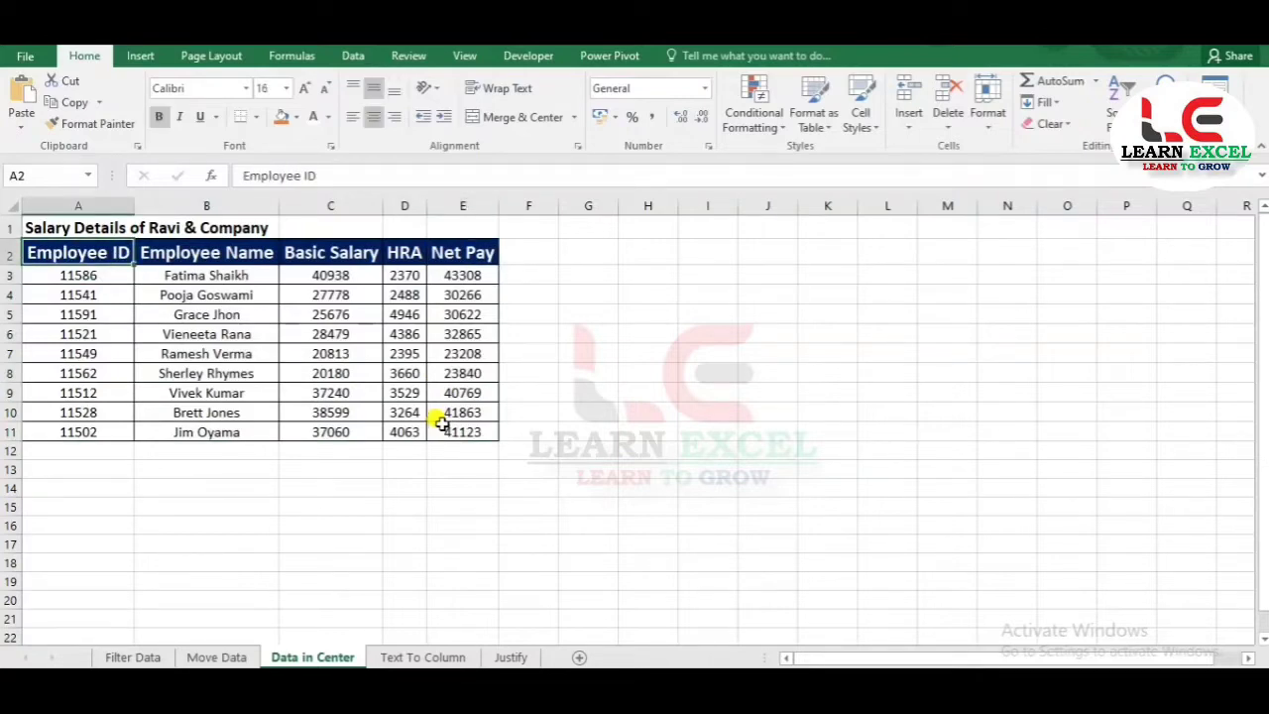
left_click(77, 220)
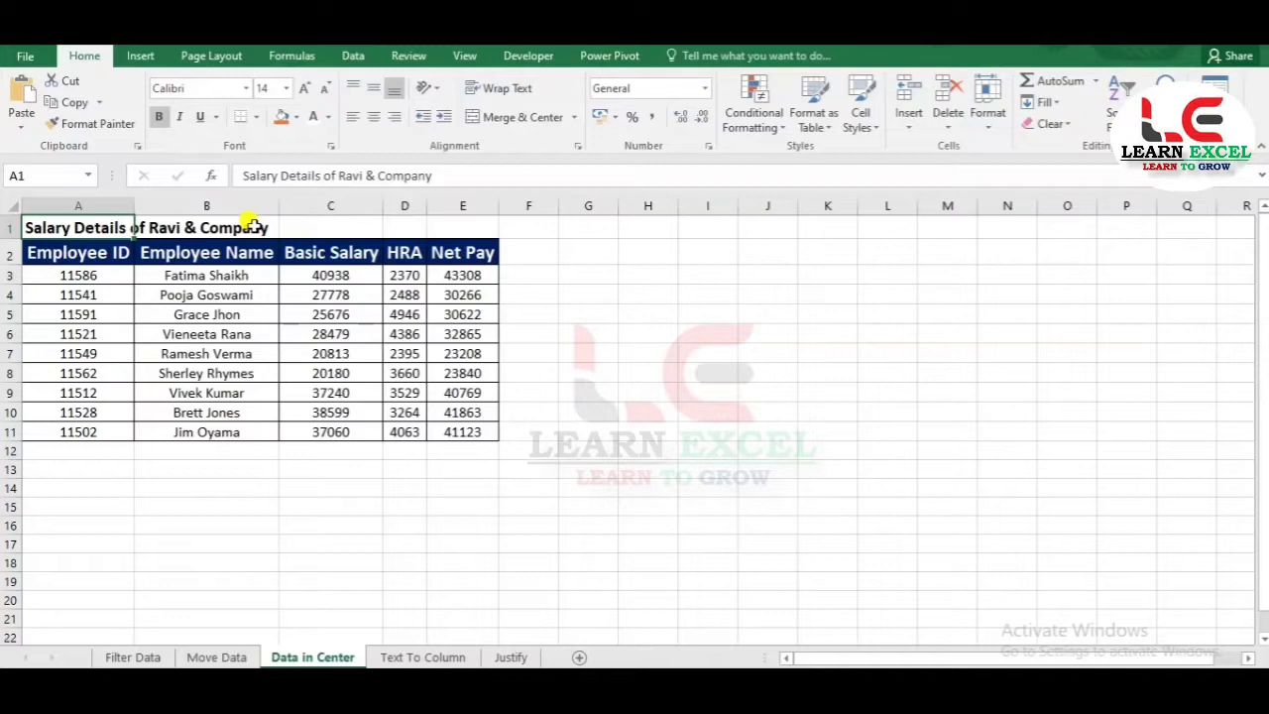
- Try merging and centering the salary table's title across A1:E1, and undo the merge
left_click_drag(94, 227, 451, 222)
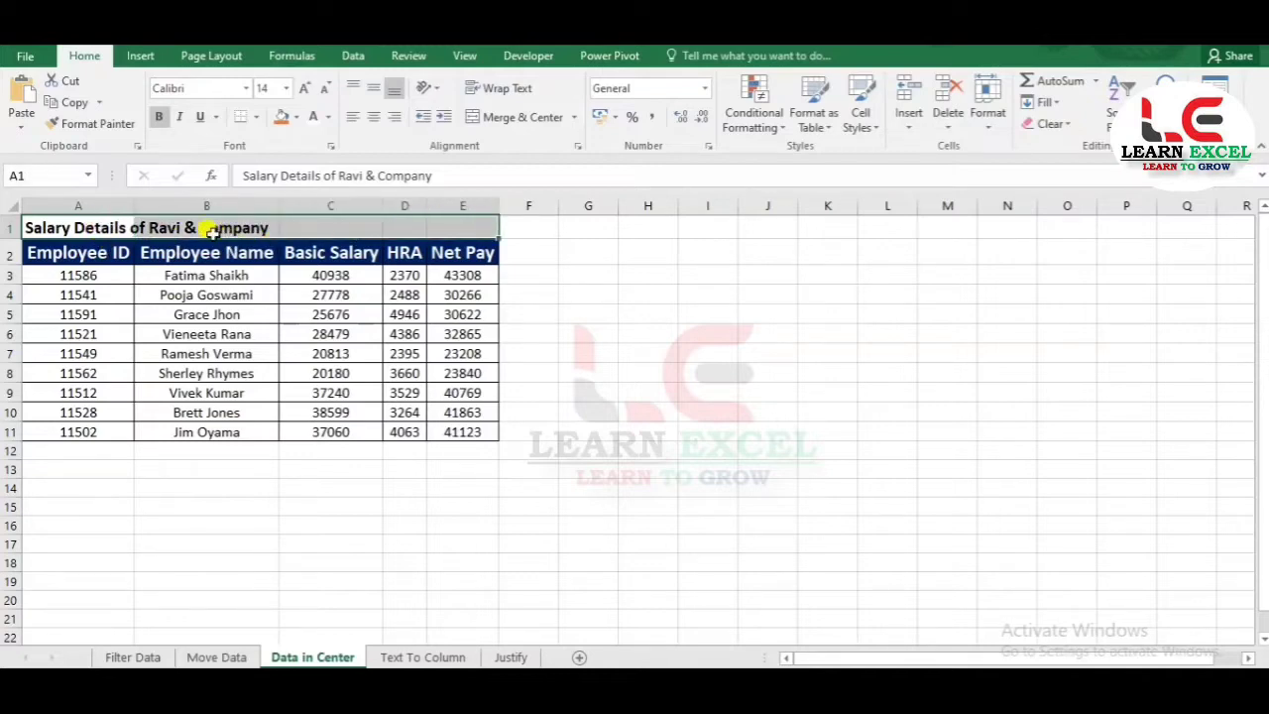
left_click(113, 227)
left_click(226, 220)
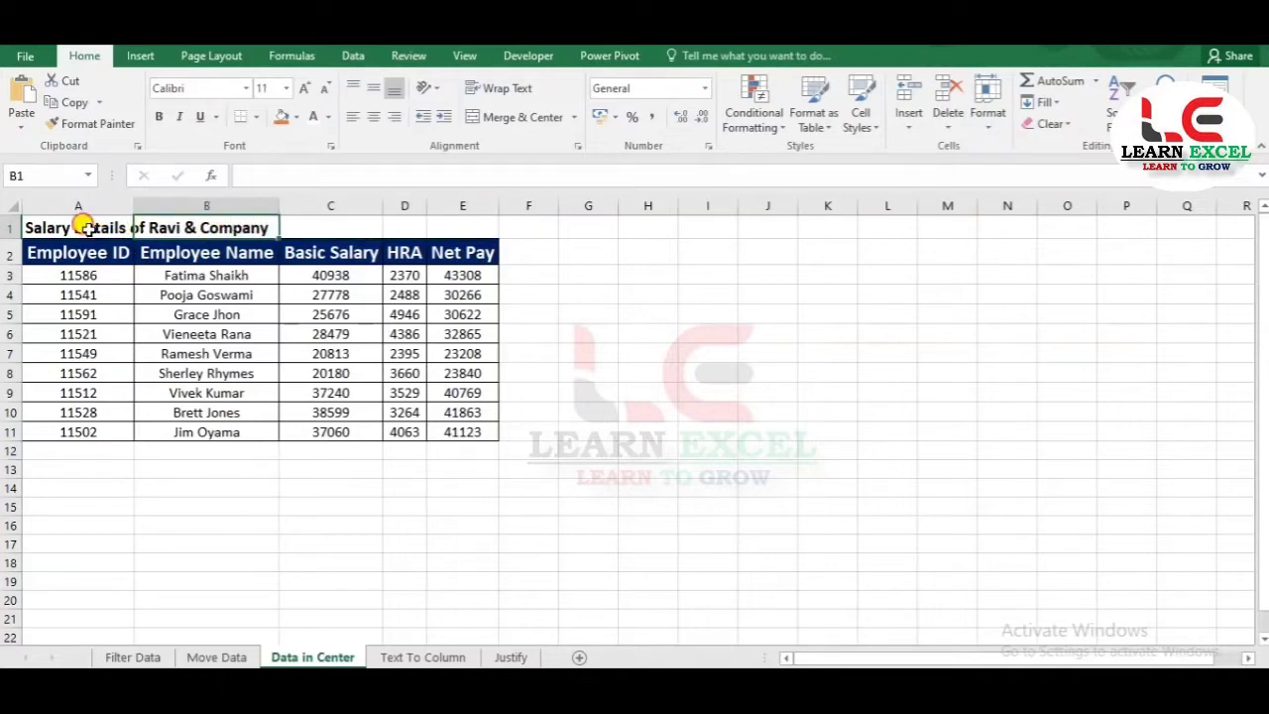
left_click_drag(87, 227, 160, 228)
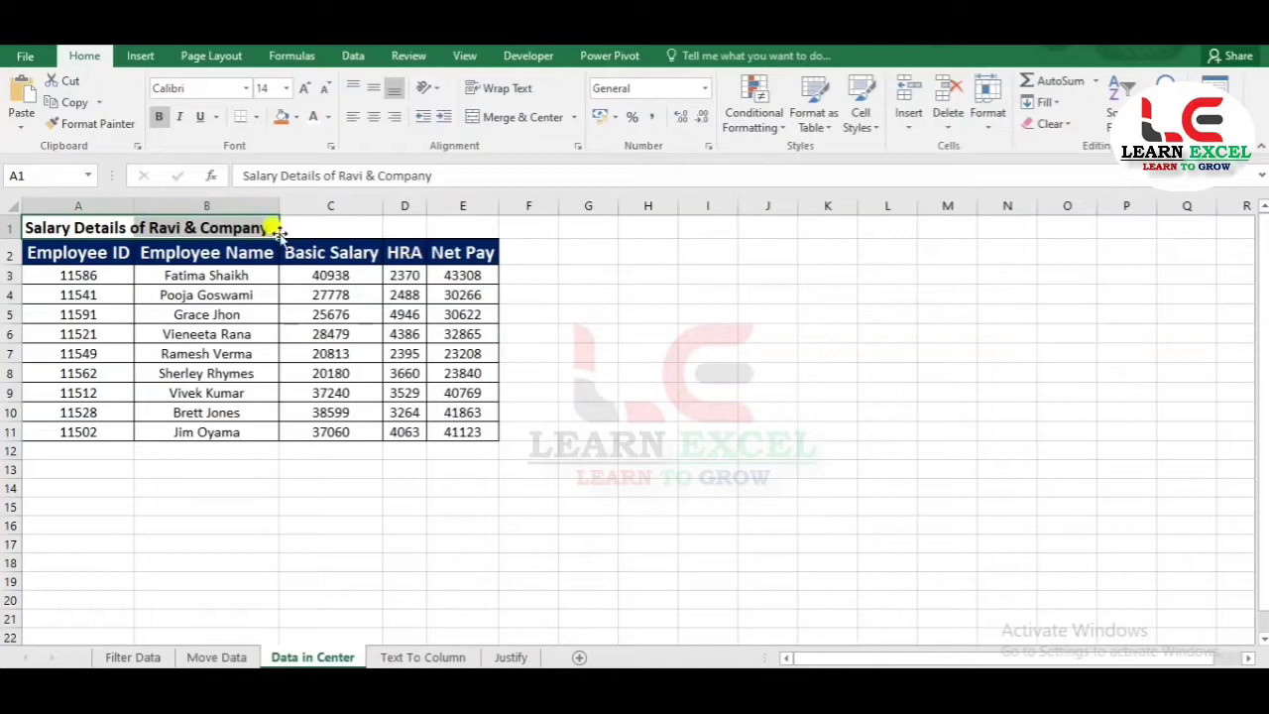
left_click_drag(106, 227, 436, 224)
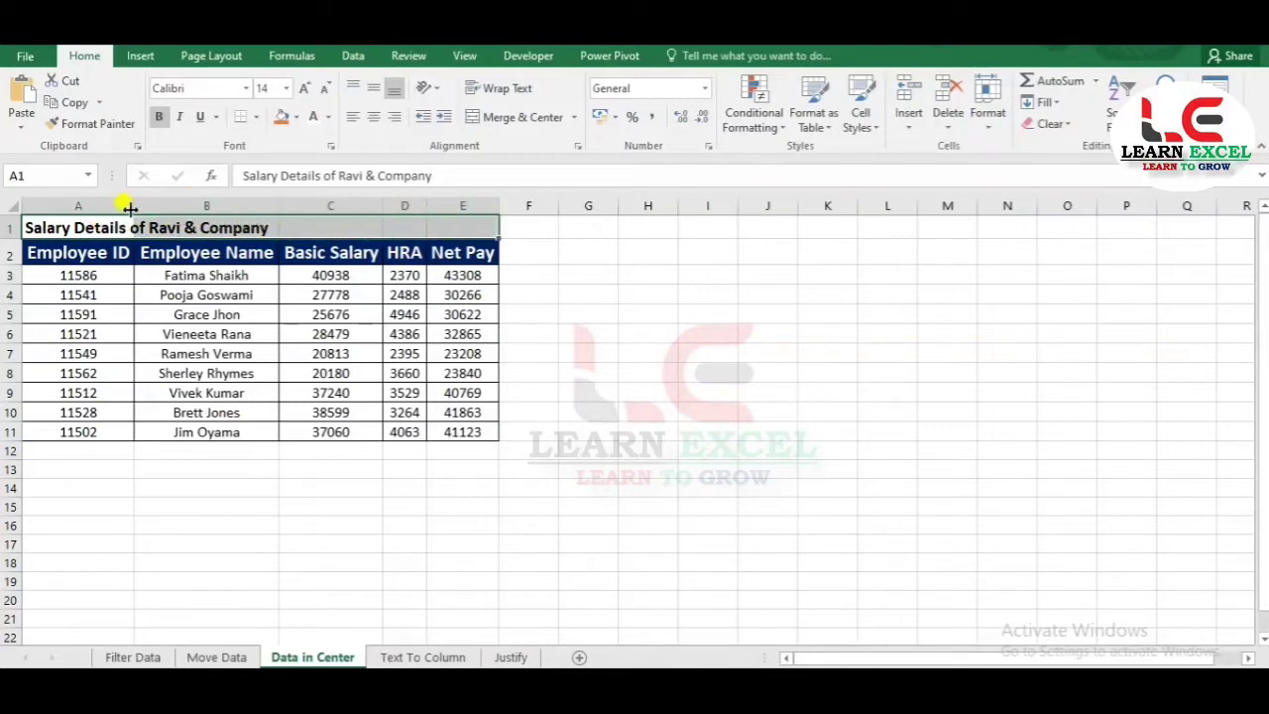
left_click(520, 119)
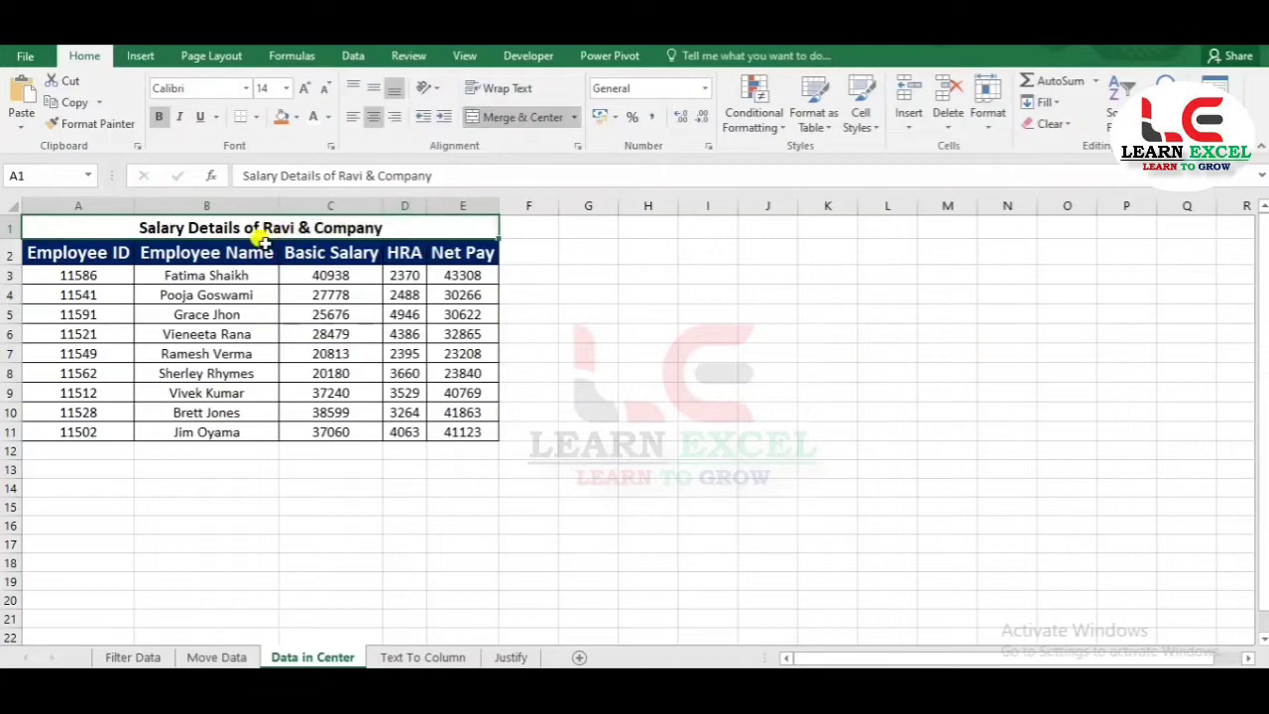
key("ctrl+z")
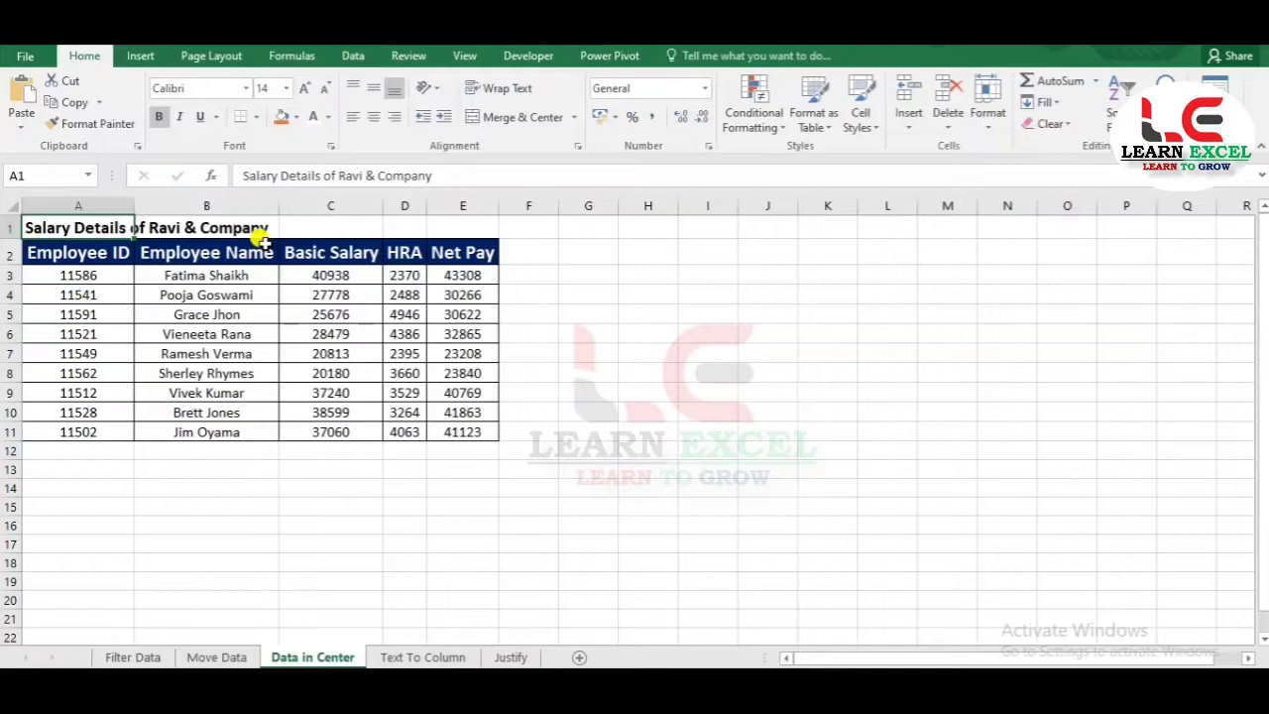
- Open the Format Cells dialog for the title range A1:E1 and move it clear of the salary table
left_click_drag(263, 240, 262, 240)
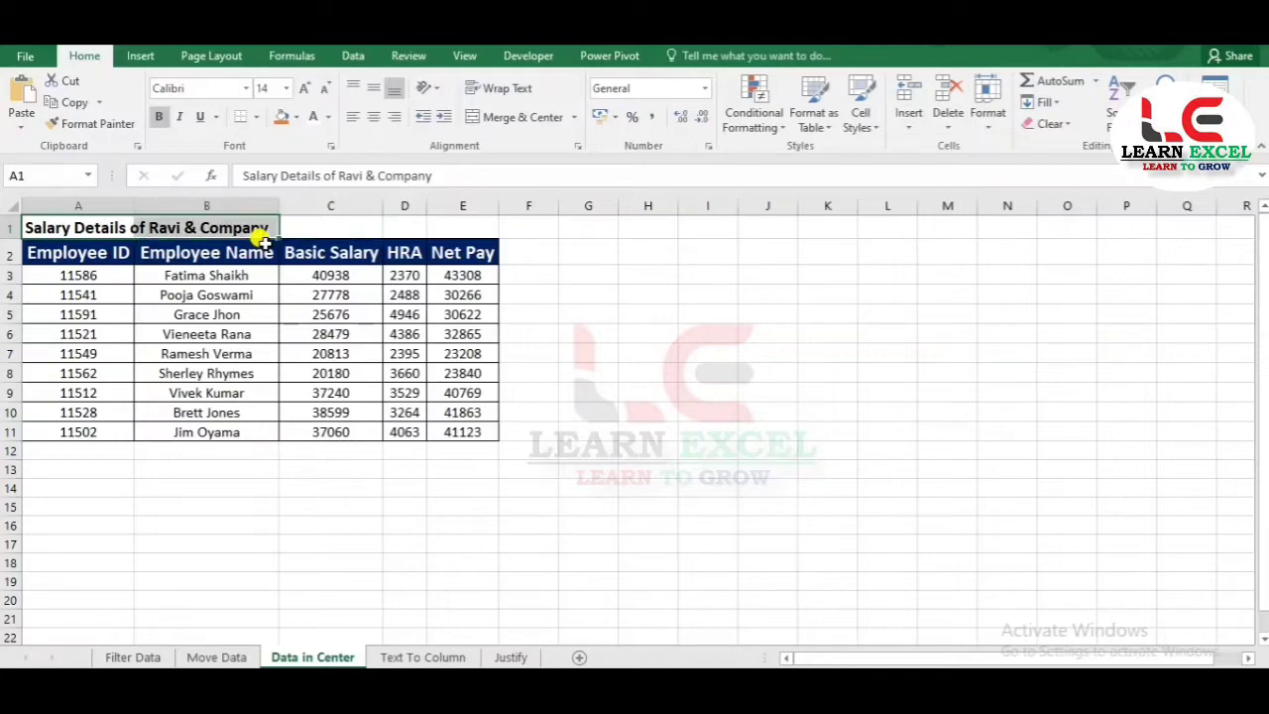
key("shift+Right")
key("shift+Right")
key("shift+Right")
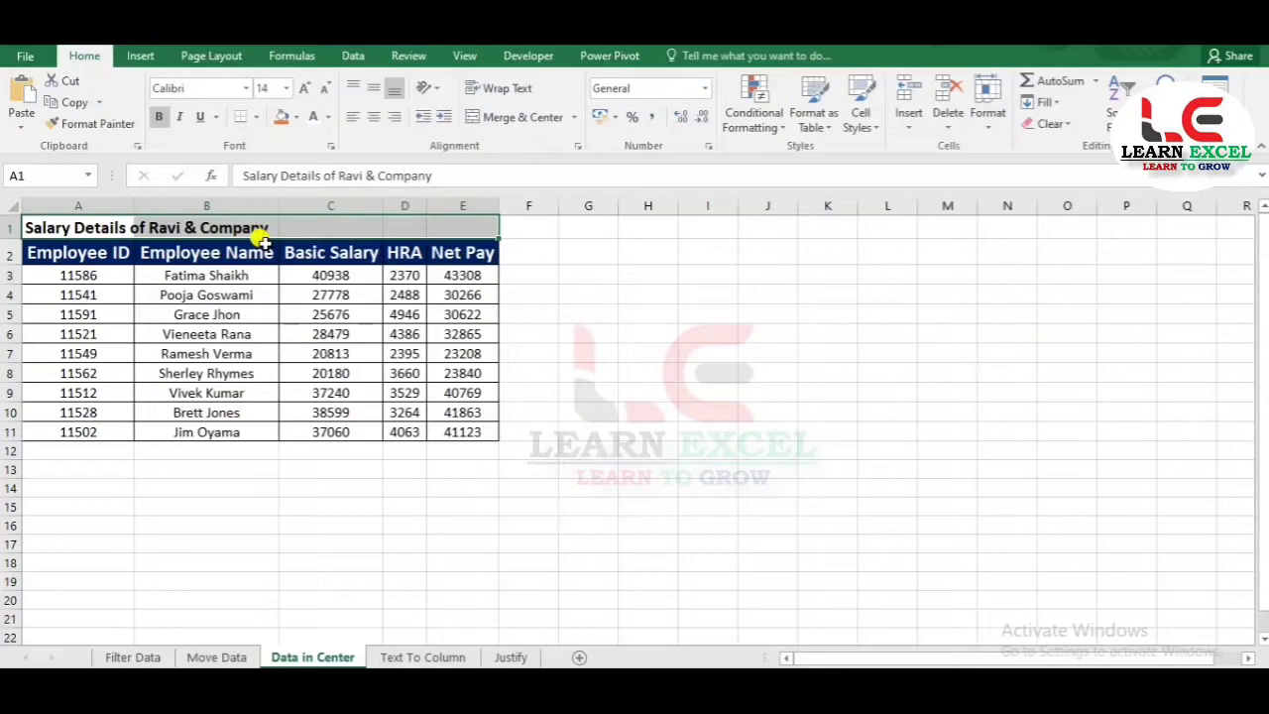
right_click(215, 217)
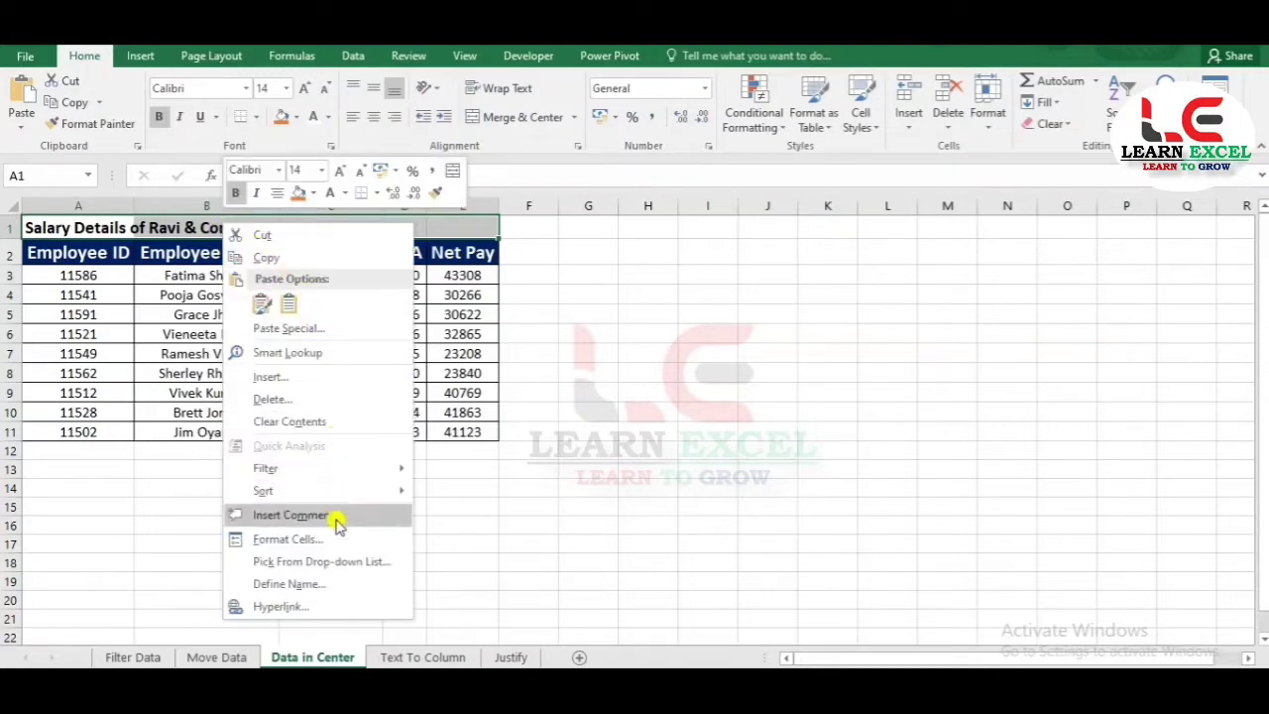
left_click(285, 544)
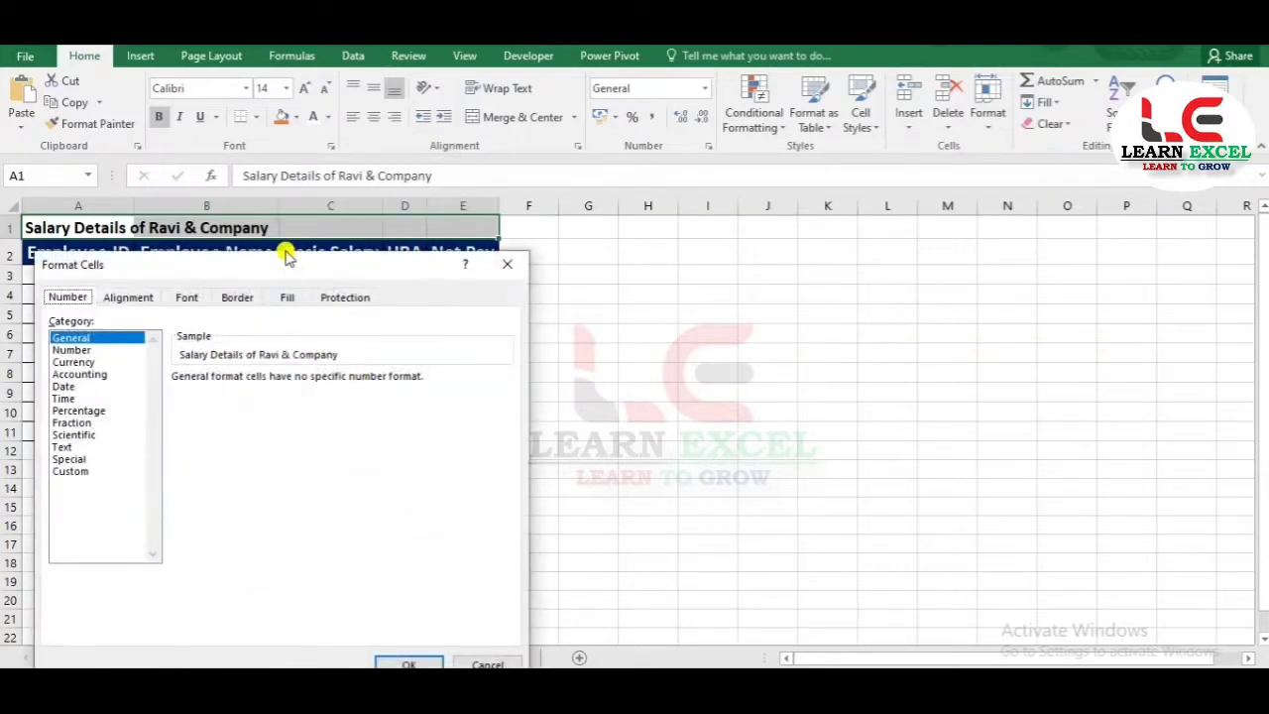
left_click_drag(275, 261, 736, 227)
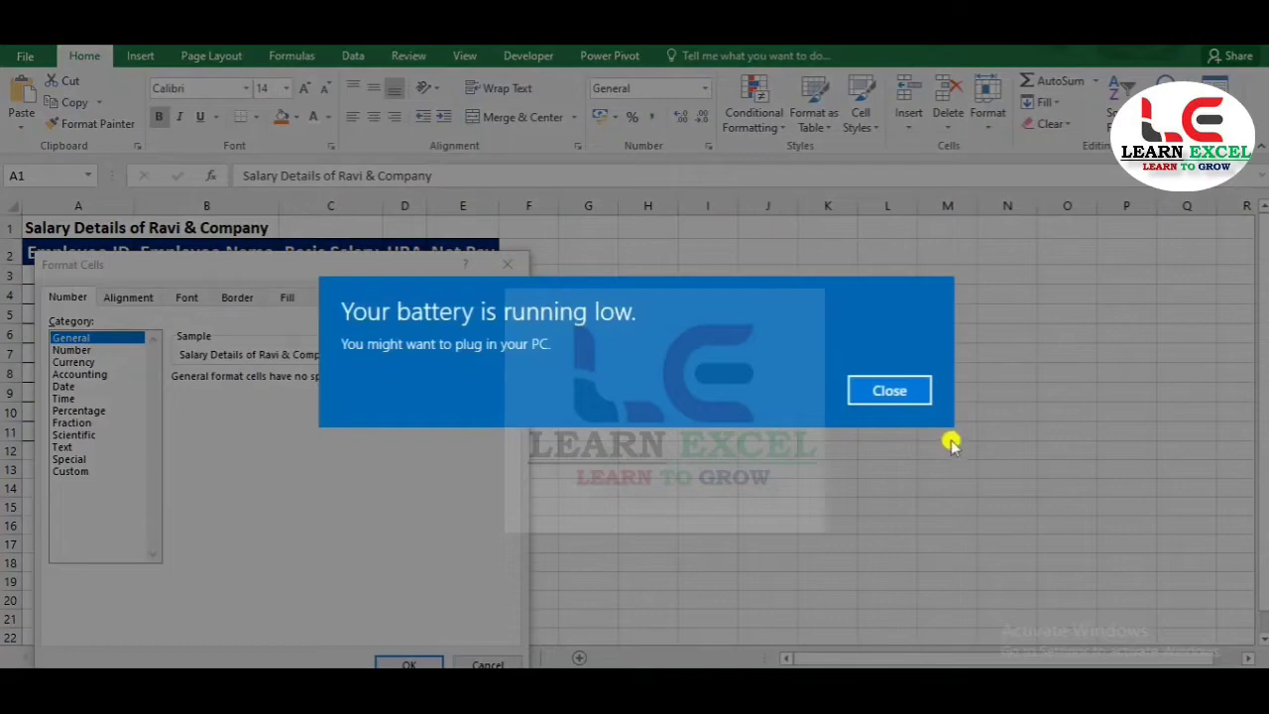
left_click(887, 388)
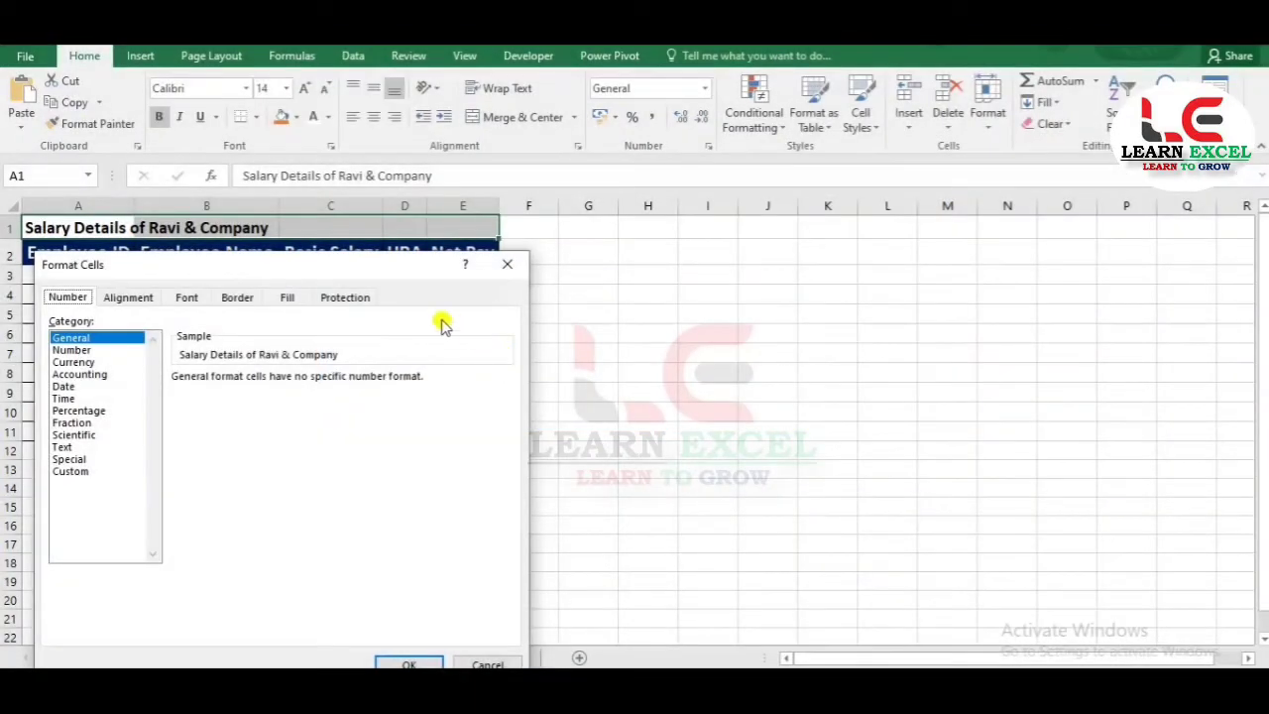
left_click_drag(306, 264, 770, 224)
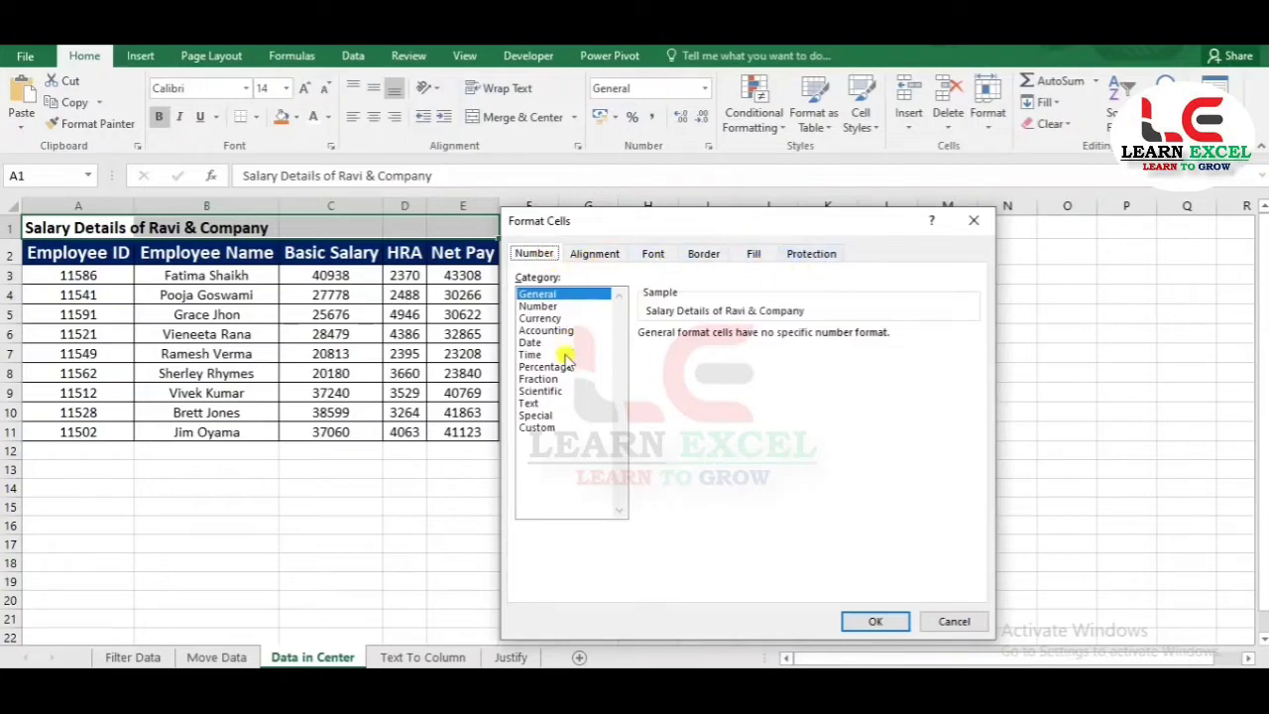
- Align the title range A1:E1 horizontally with Center Across Selection and vertically with Center
left_click(584, 255)
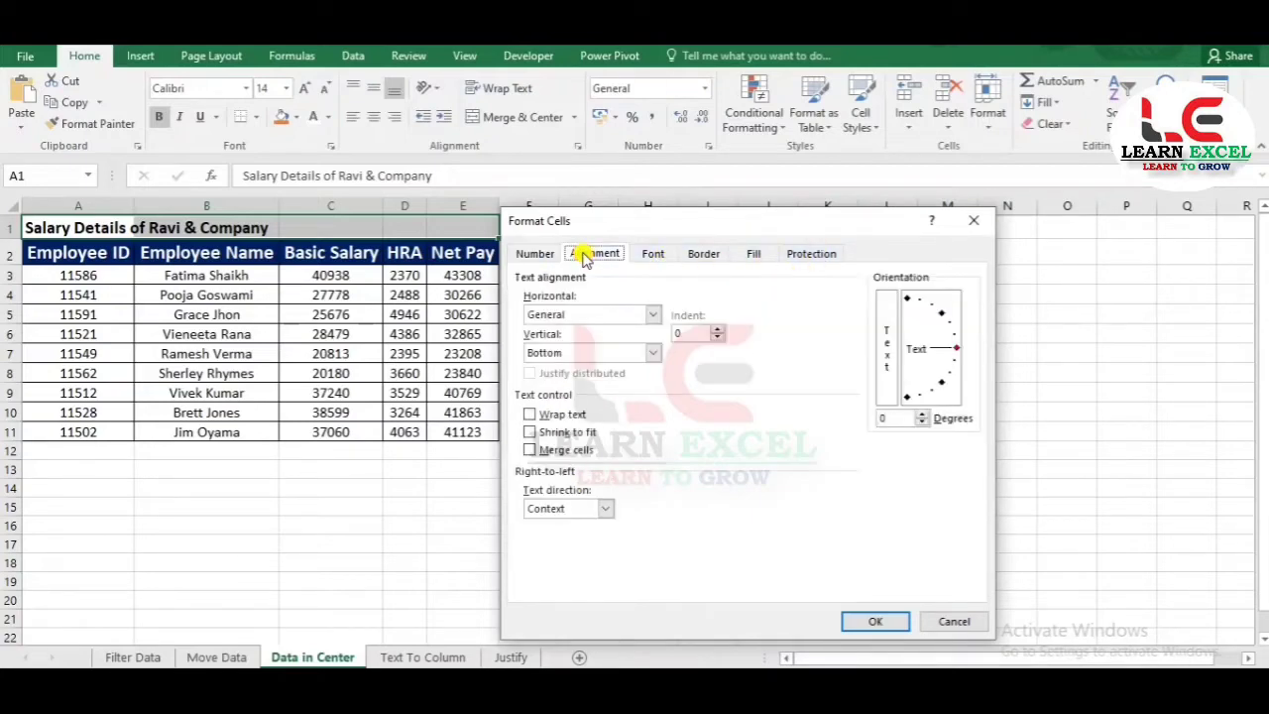
left_click(619, 315)
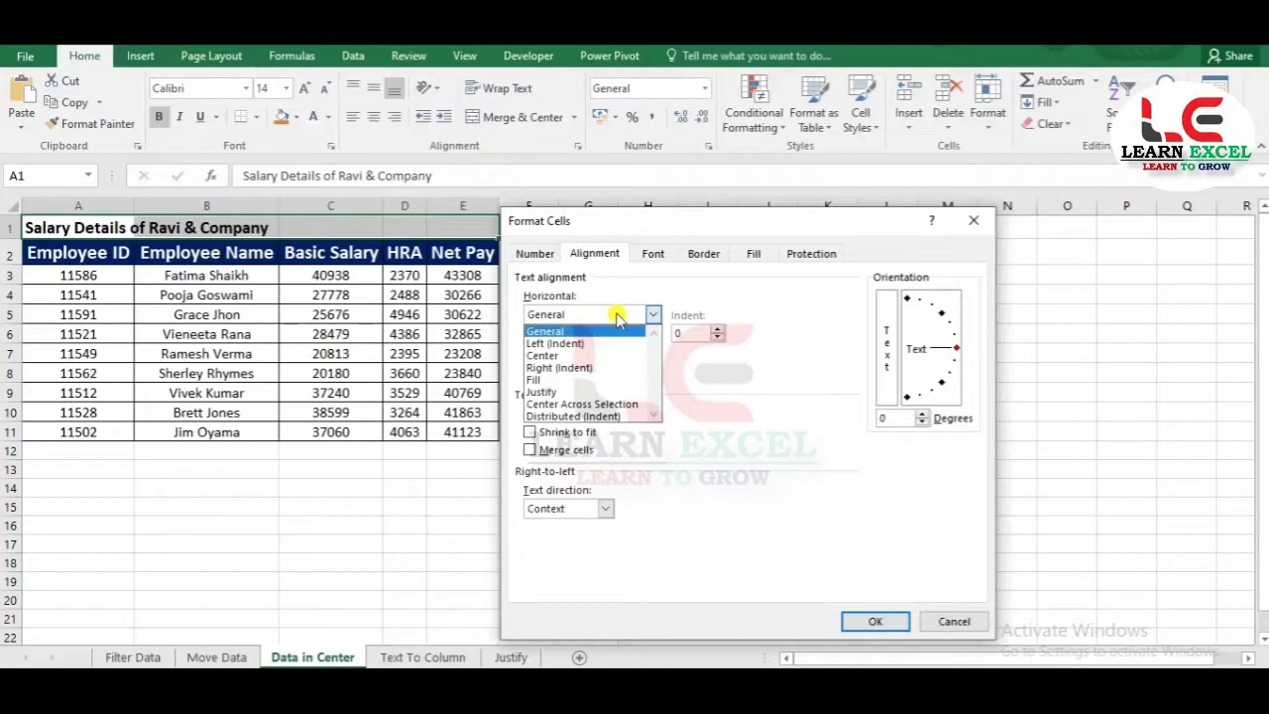
left_click(544, 405)
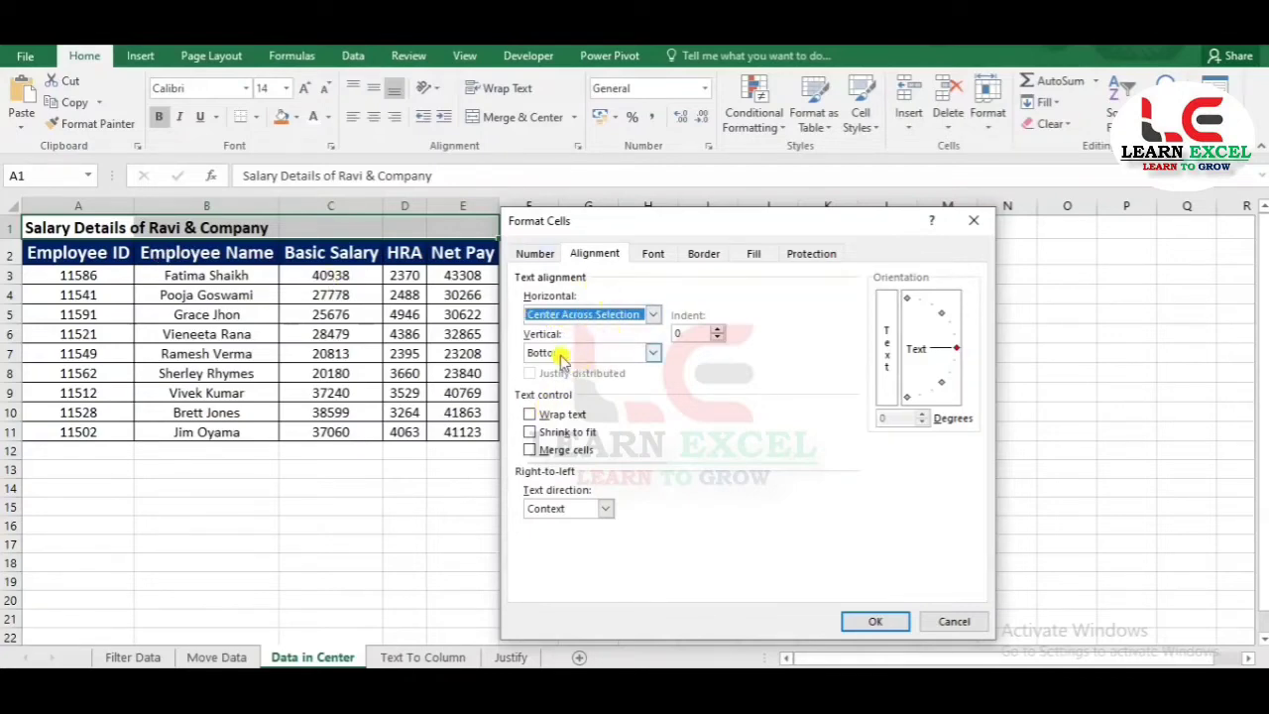
left_click(565, 355)
left_click(570, 389)
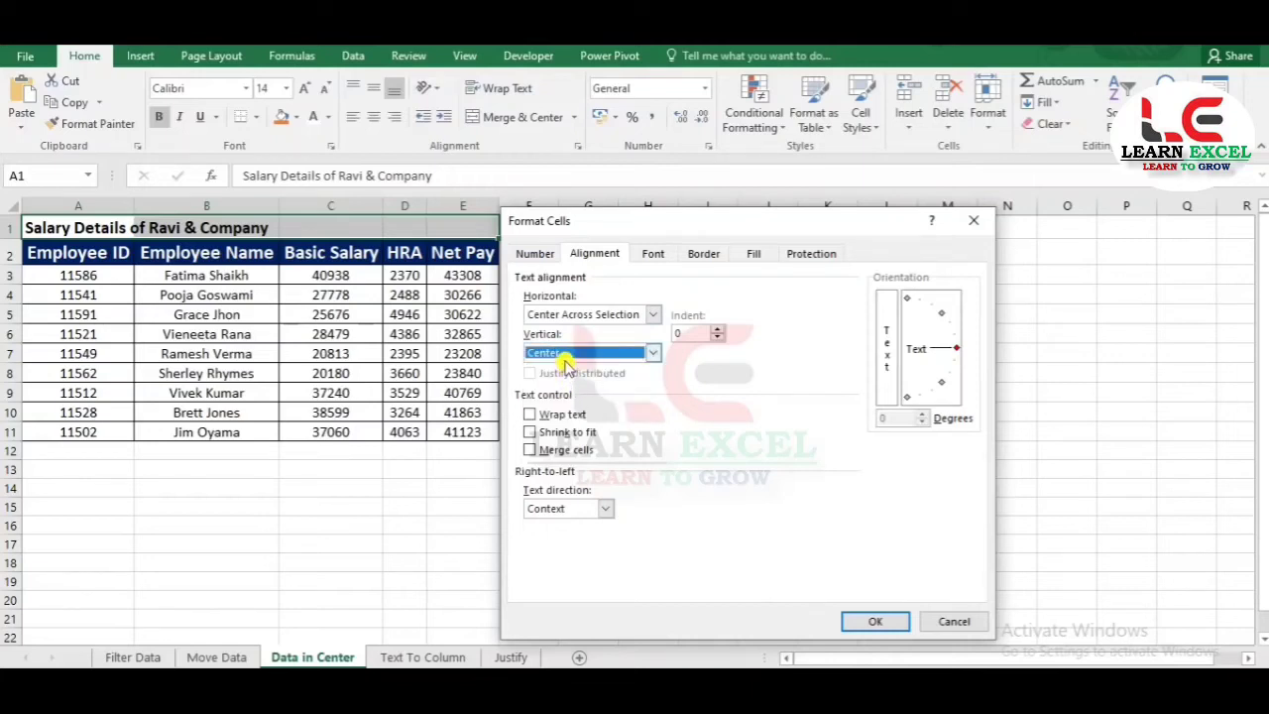
left_click(870, 616)
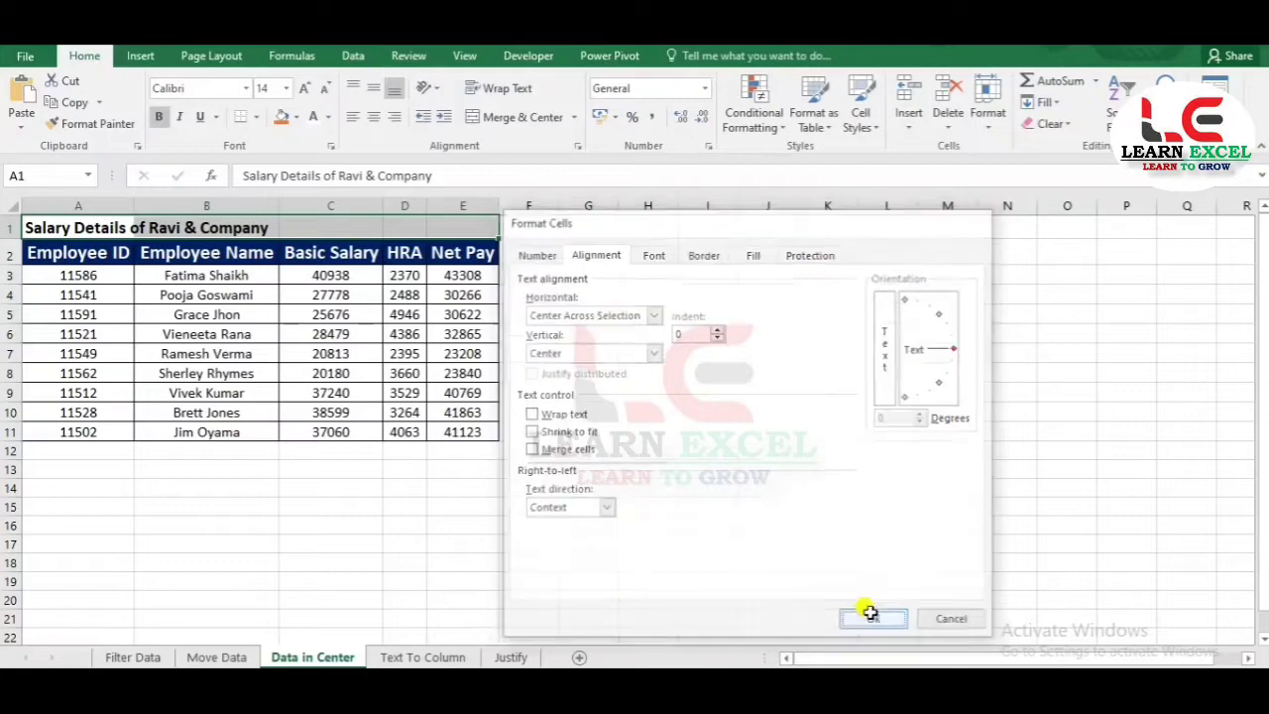
- Check whether the title row's cells A1 through E1 can still be selected individually
left_click(109, 224)
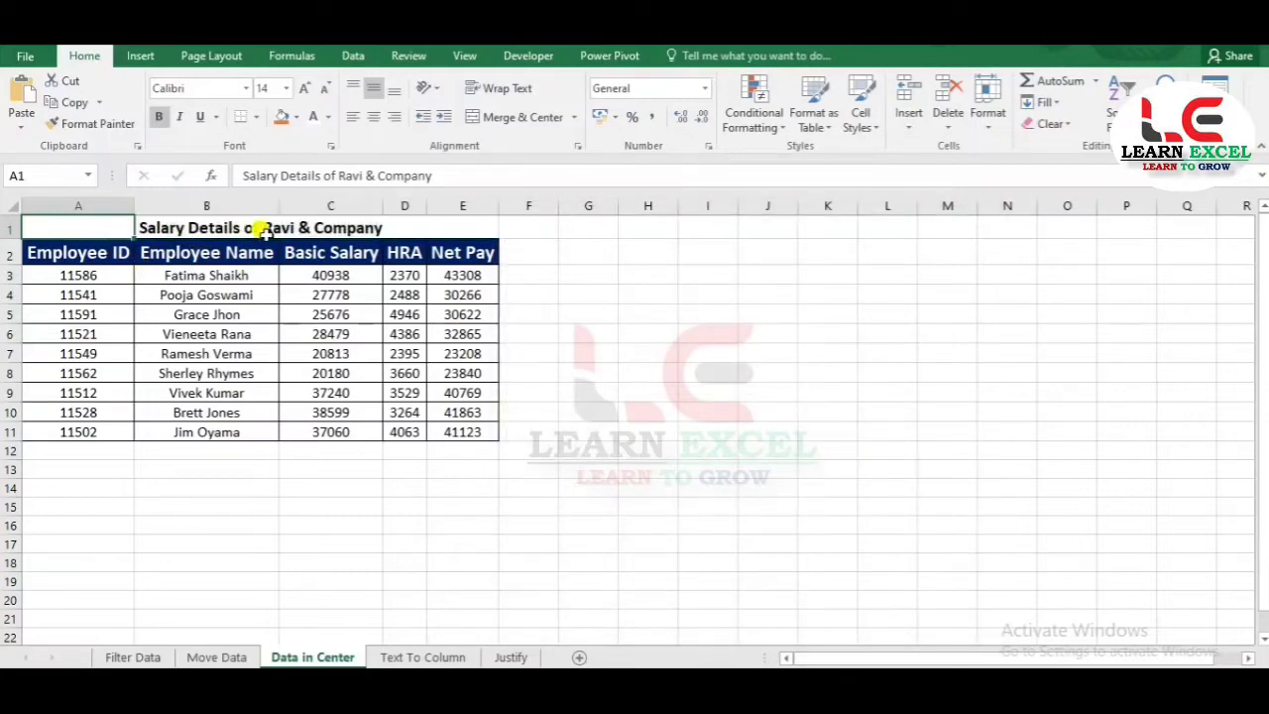
left_click(448, 224)
left_click(342, 227)
left_click(228, 227)
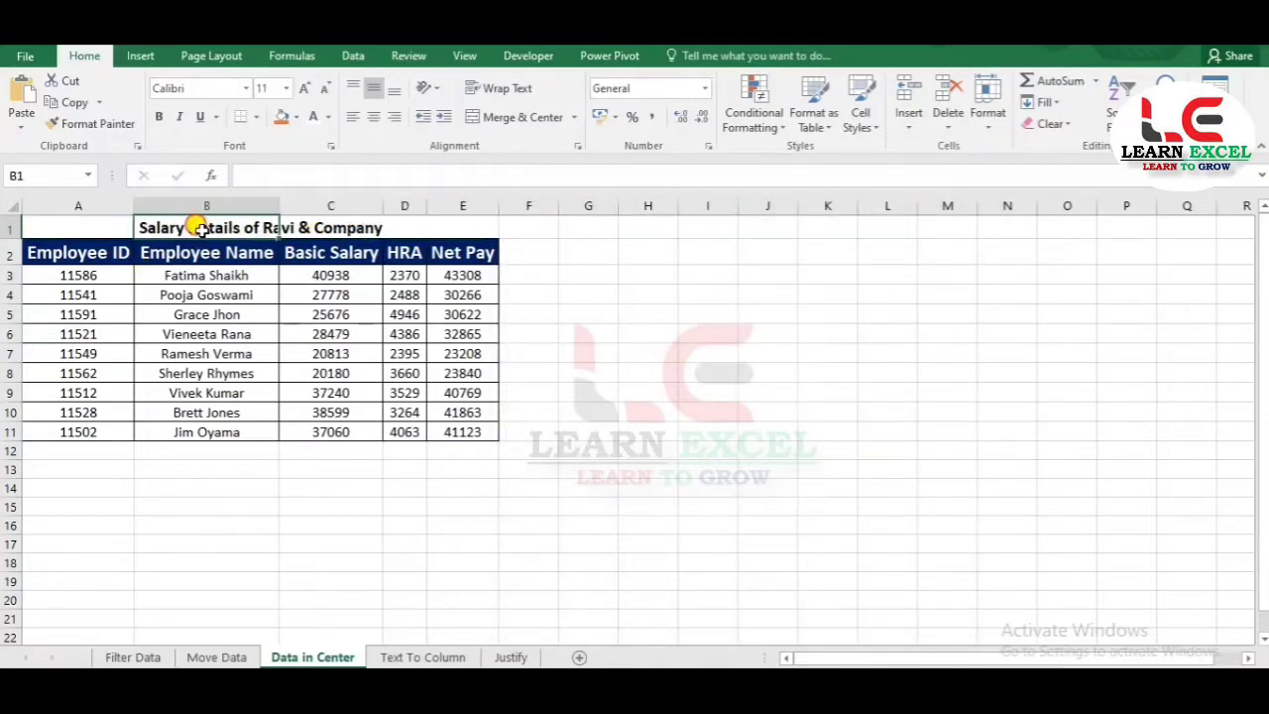
left_click(104, 226)
left_click(249, 227)
left_click(373, 225)
left_click(406, 226)
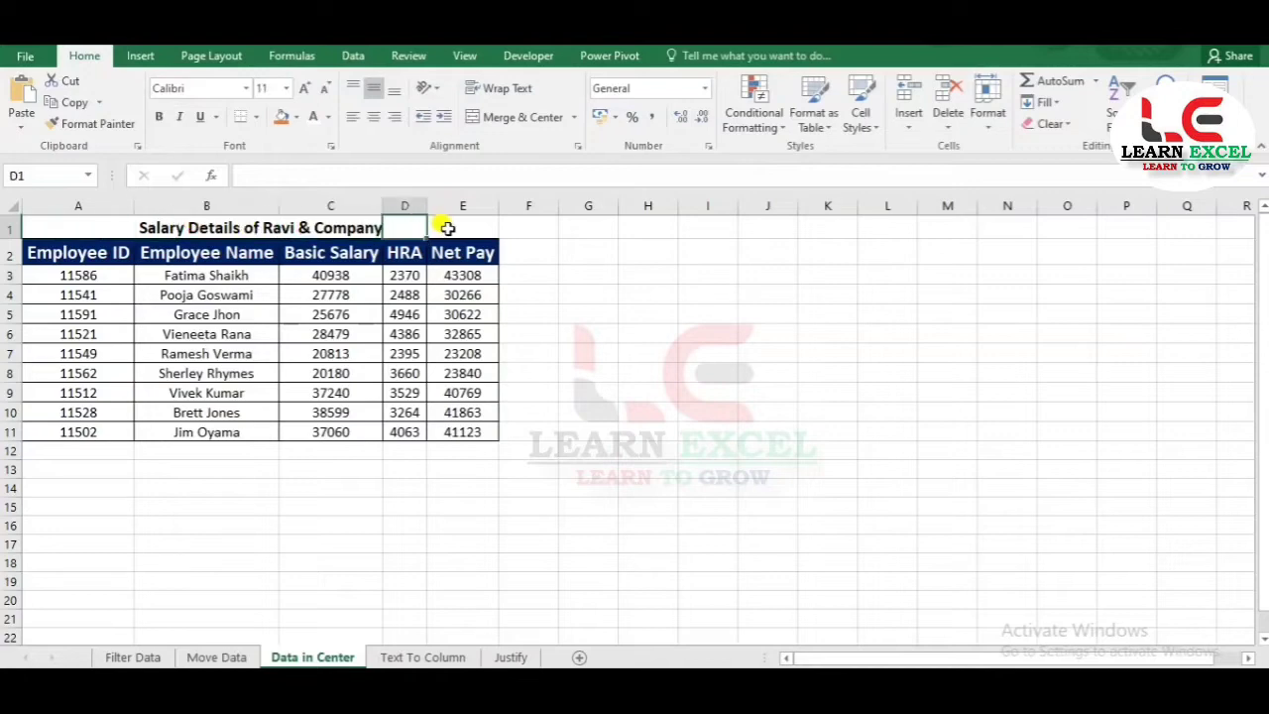
left_click(451, 226)
left_click(377, 229)
left_click(236, 247)
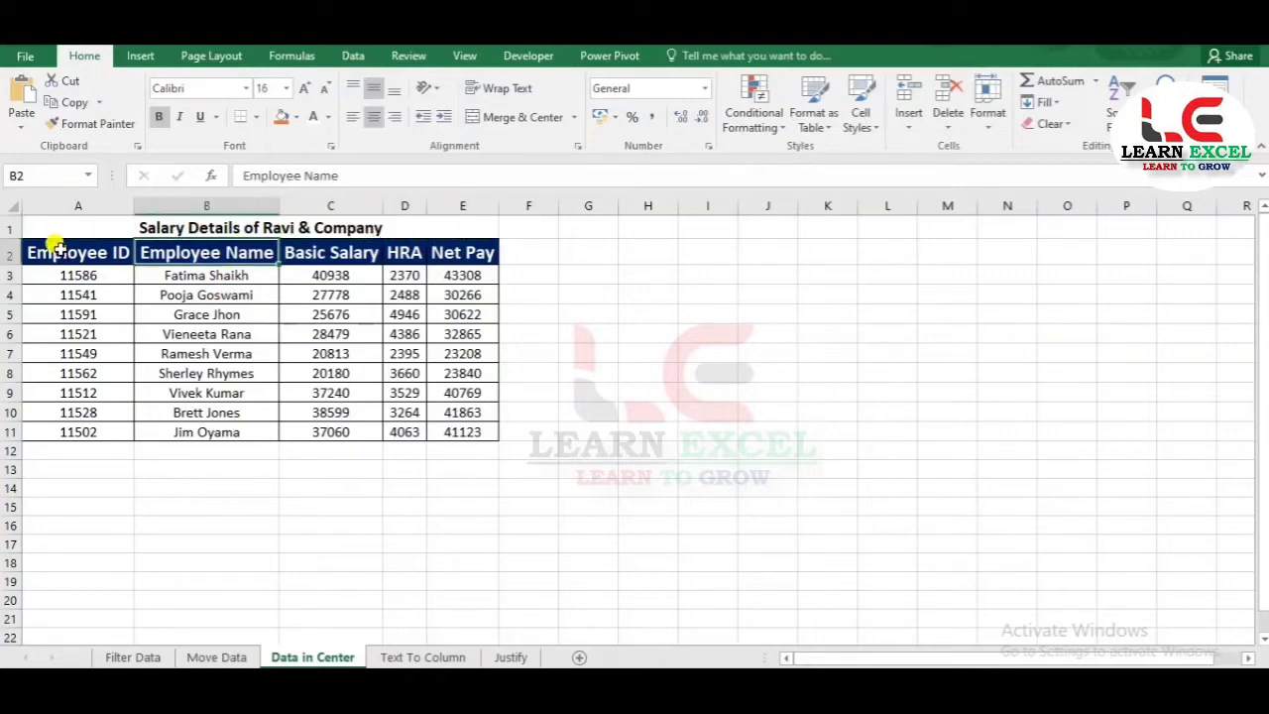
left_click_drag(67, 228, 433, 219)
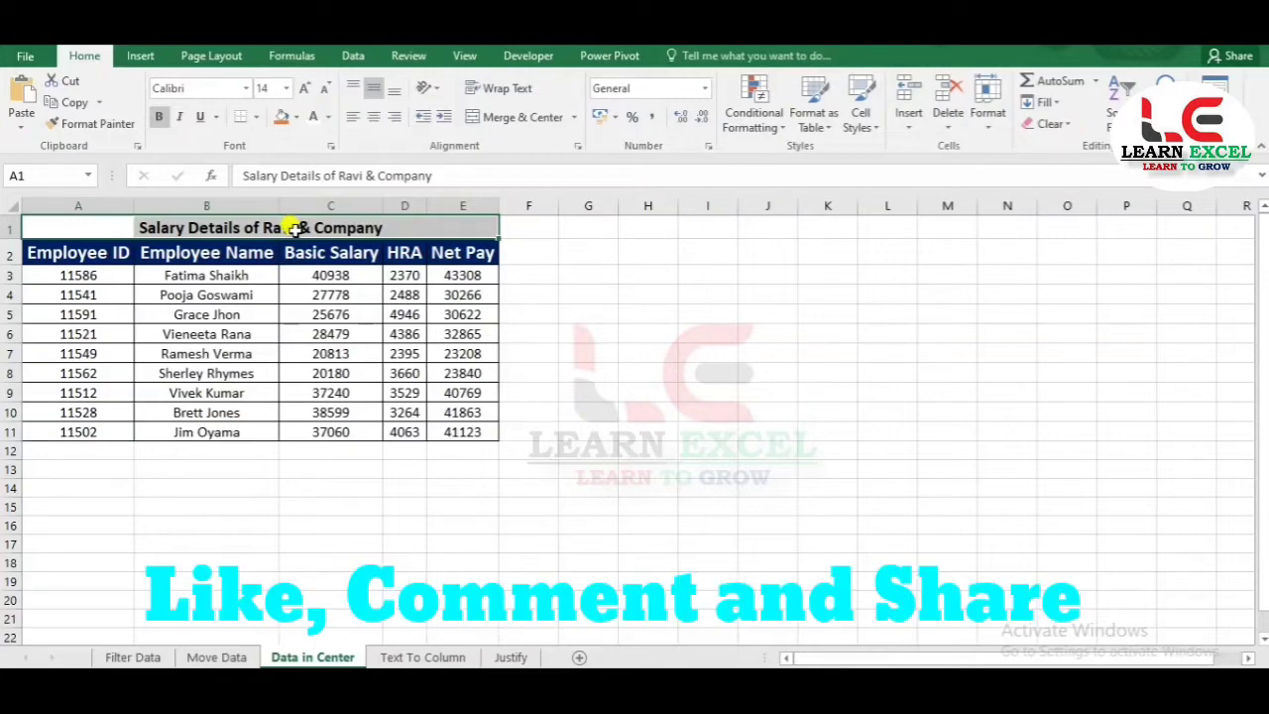
left_click(311, 249)
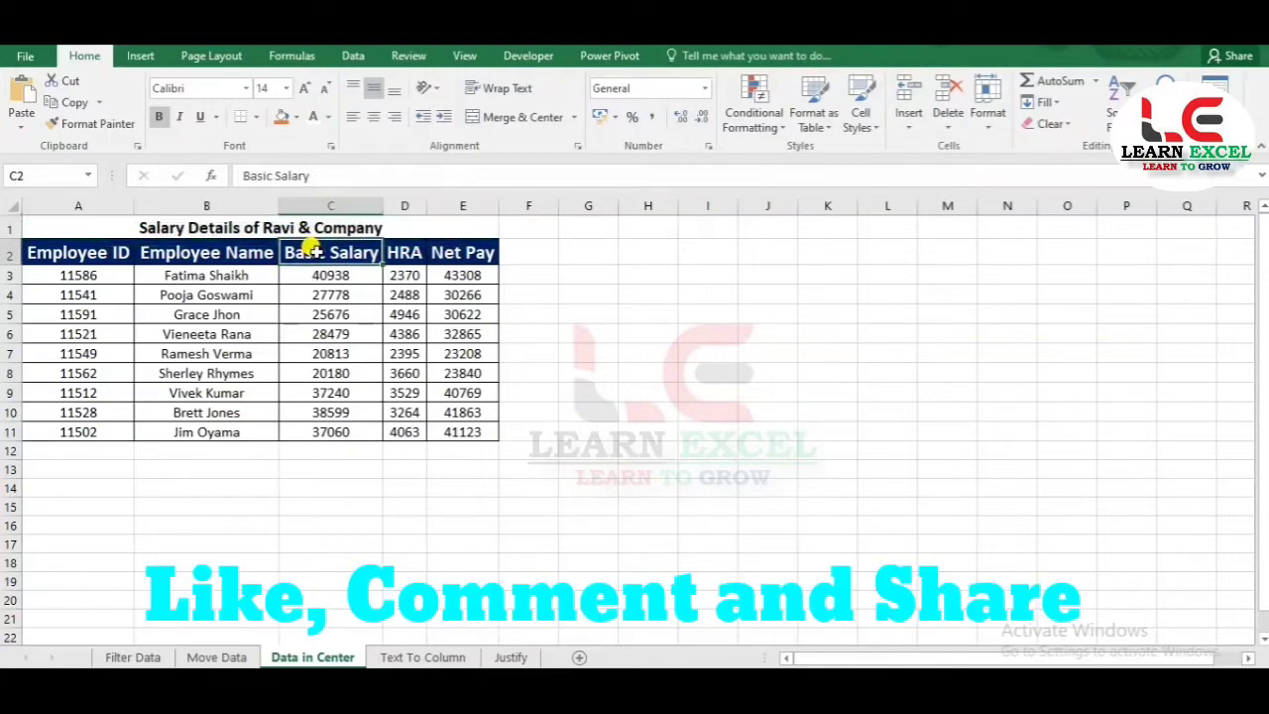
left_click(298, 287)
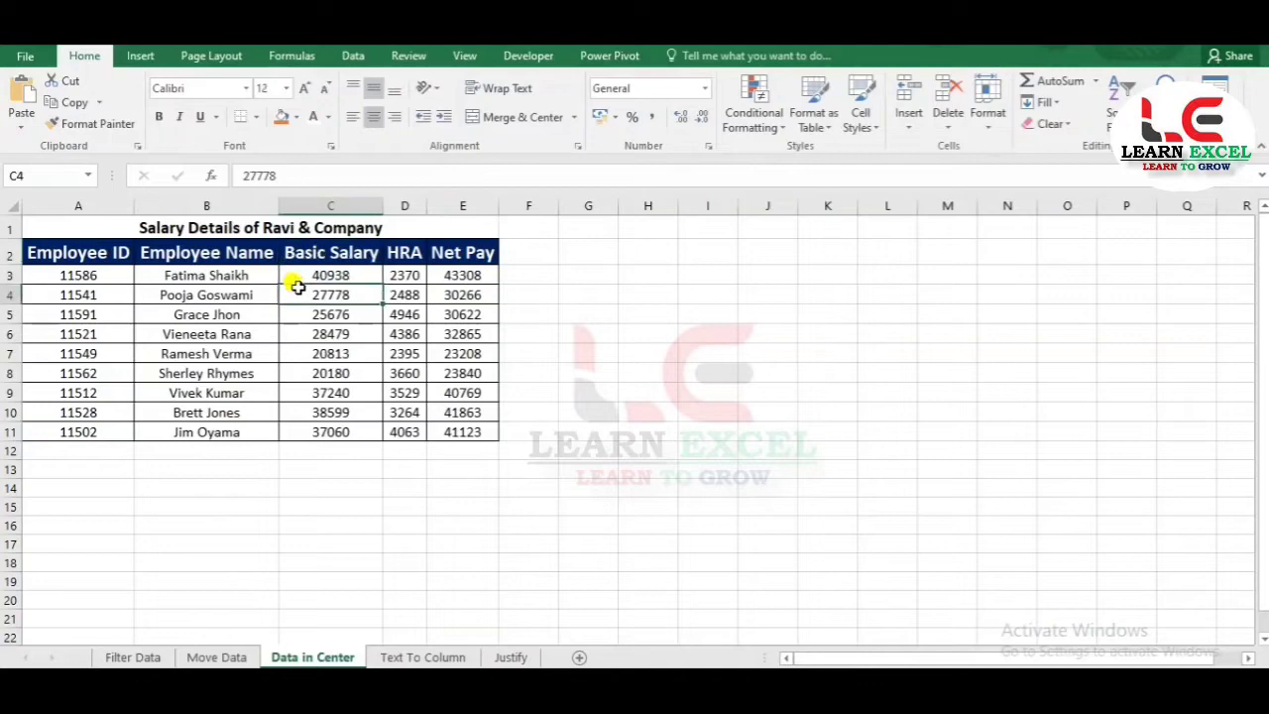
left_click(403, 357)
left_click(349, 430)
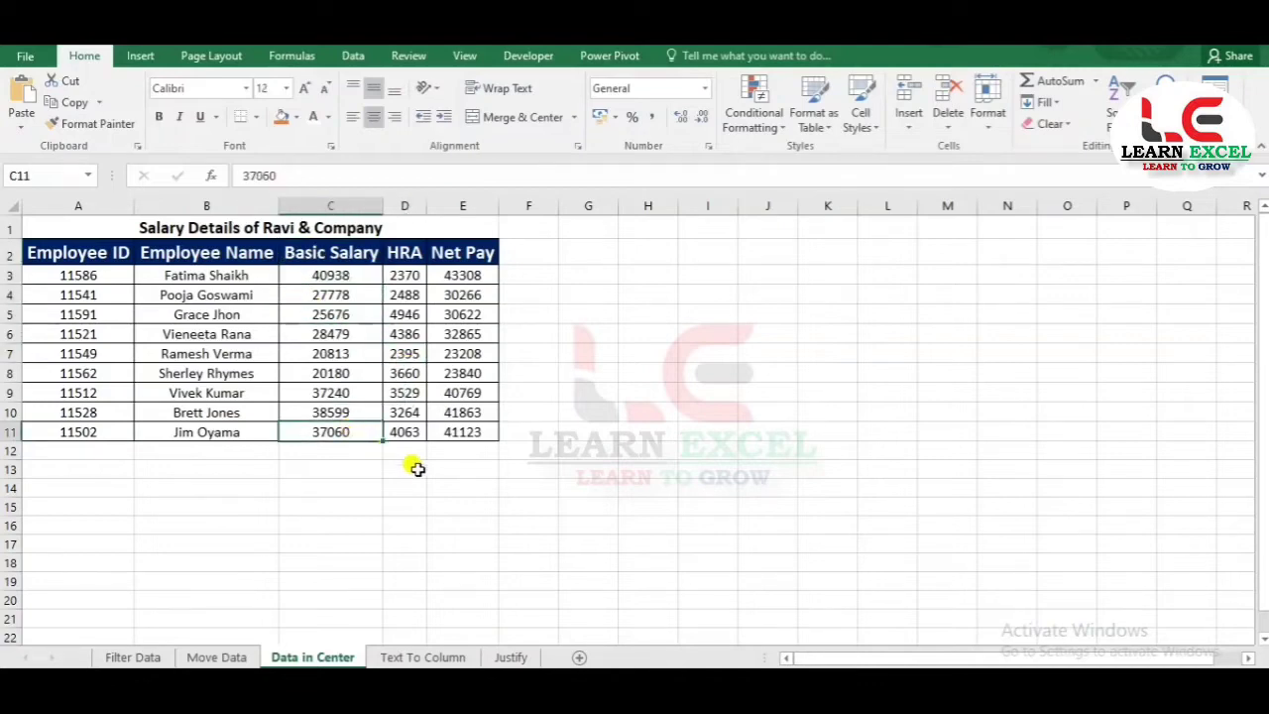
left_click(436, 547)
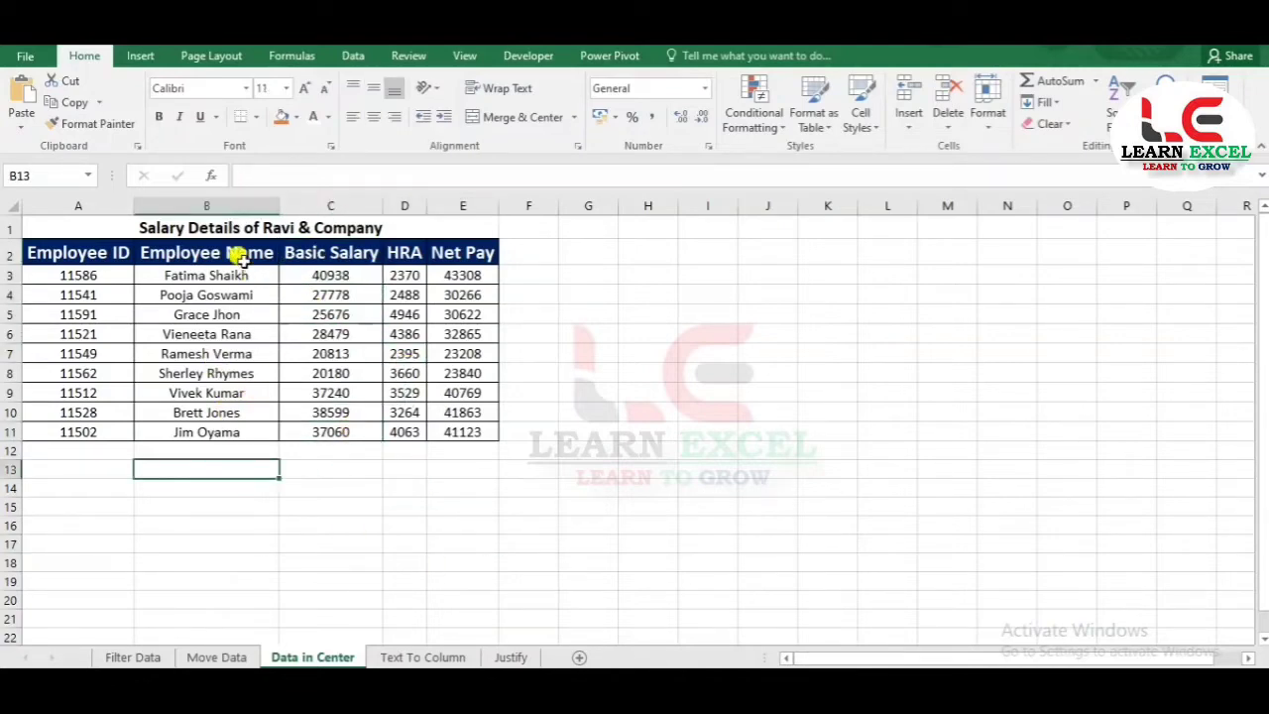
- Fill the title range A1:E1 with orange and make its text white
left_click(210, 228)
left_click_drag(104, 227, 482, 228)
left_click(281, 116)
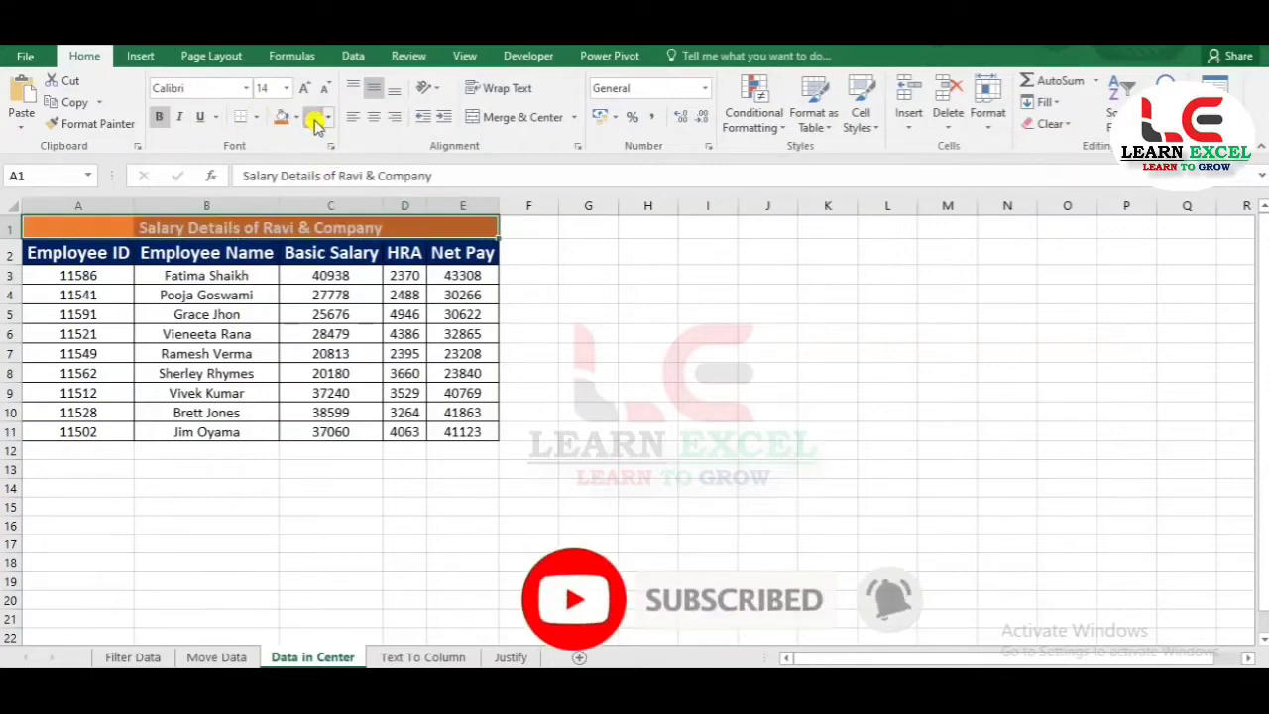
left_click(114, 313)
left_click(332, 354)
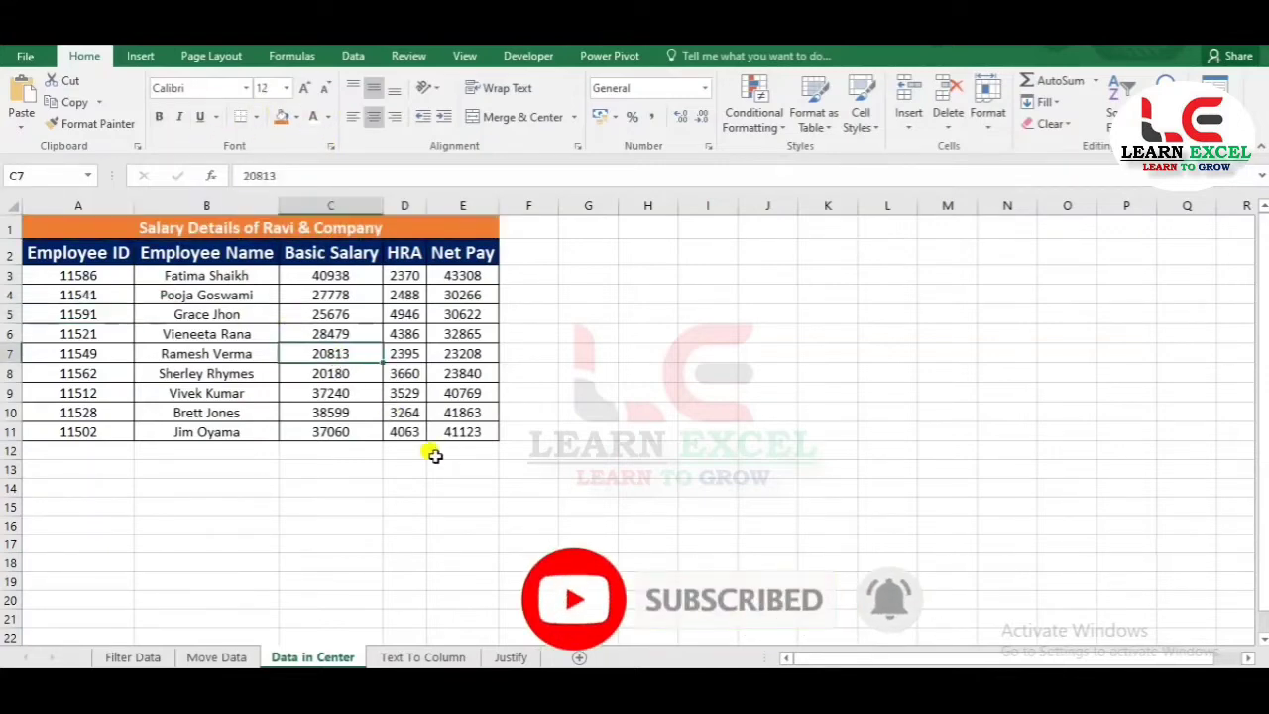
- On the Text To Column sheet, fit column A's width to its header and copy the employee list in column A
left_click(409, 659)
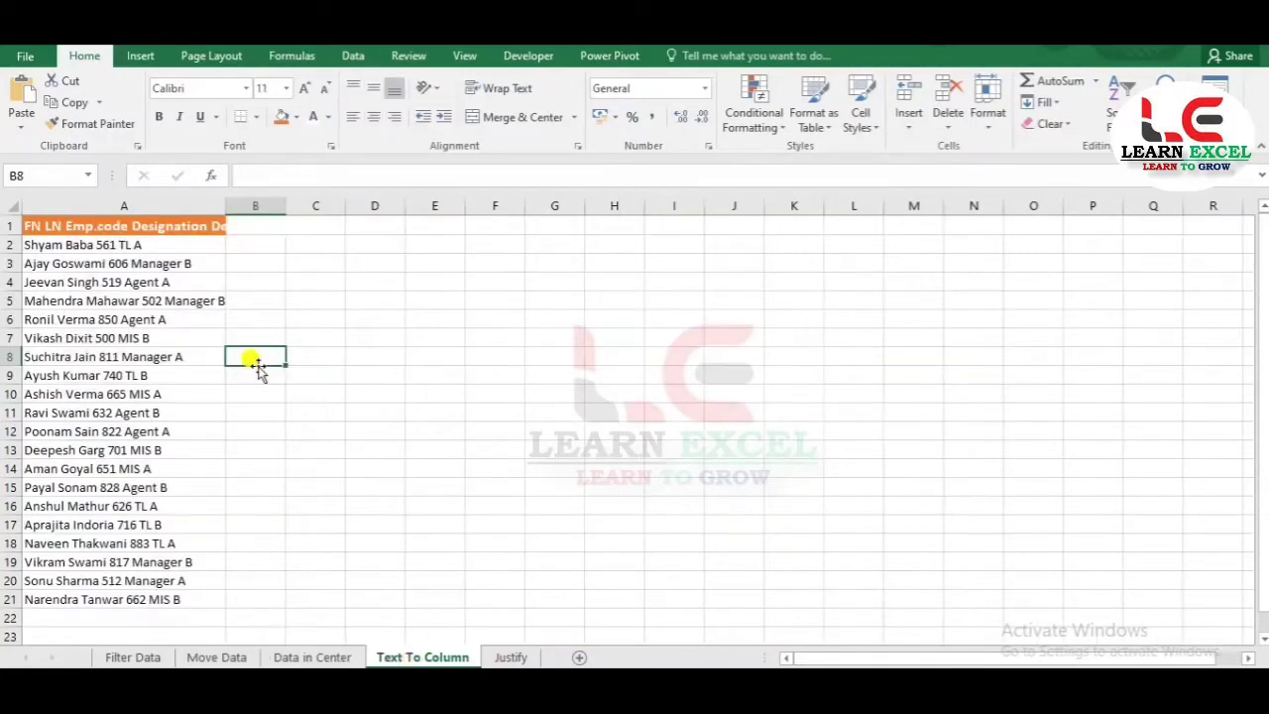
left_click(112, 226)
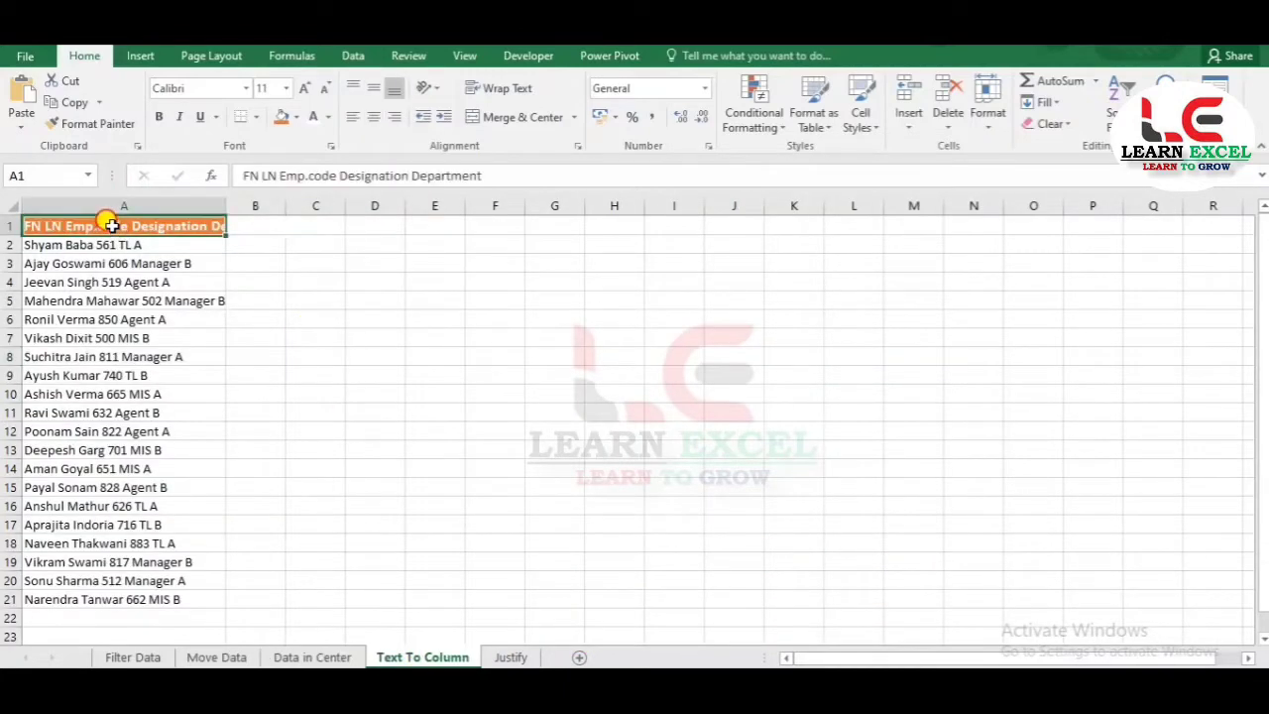
double_click(226, 206)
left_click(212, 199)
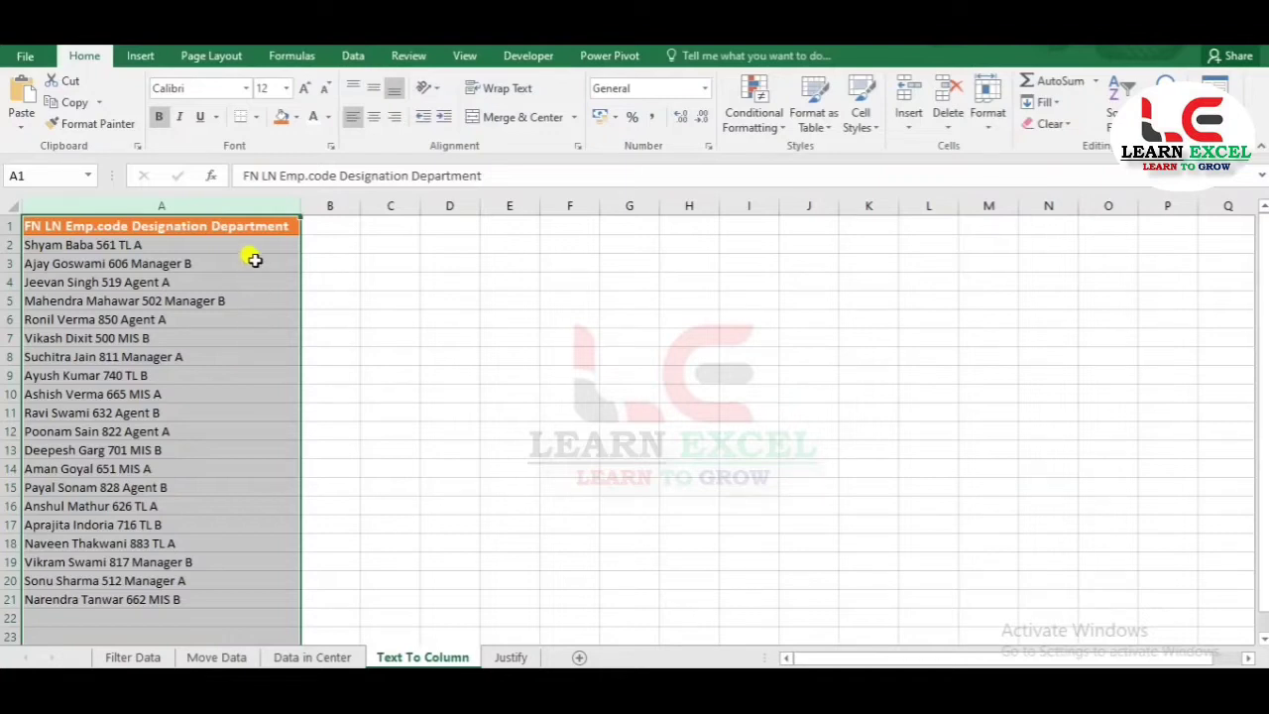
left_click_drag(229, 224, 173, 590)
key("ctrl+c")
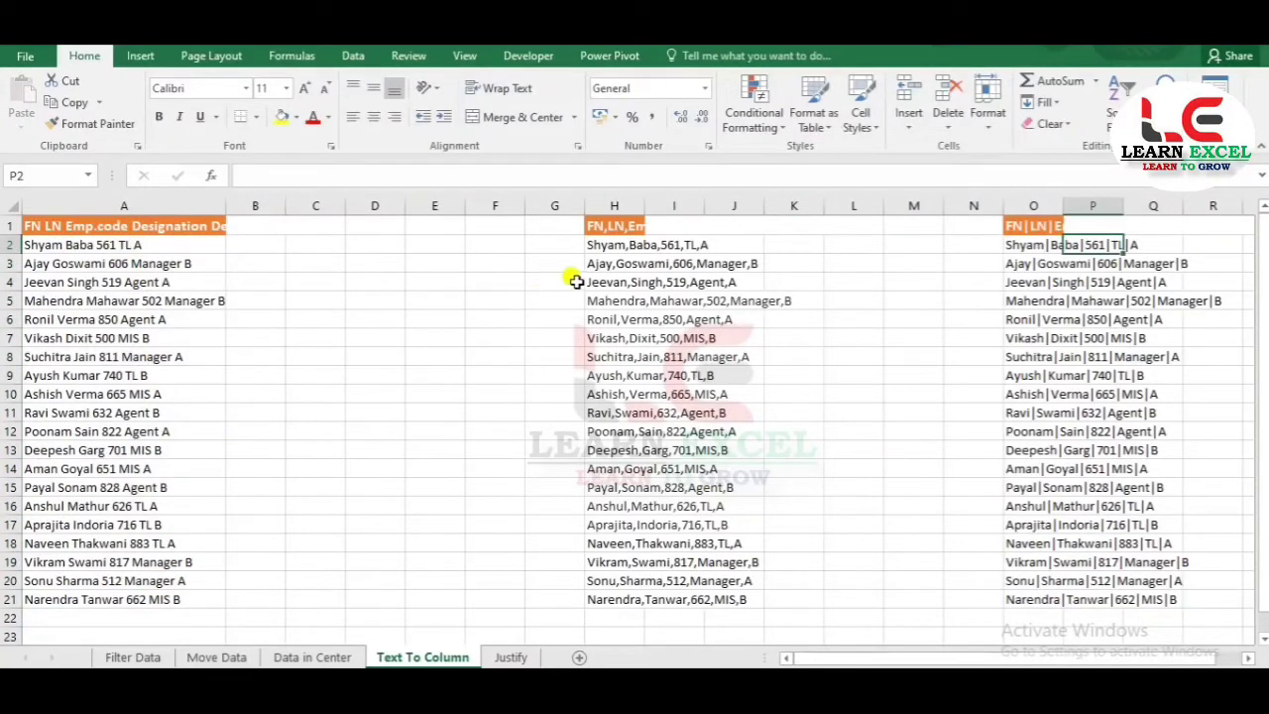
- Widen column H with the comma-separated list and fit column A's width to its header text
left_click_drag(645, 205, 744, 205)
left_click(541, 266)
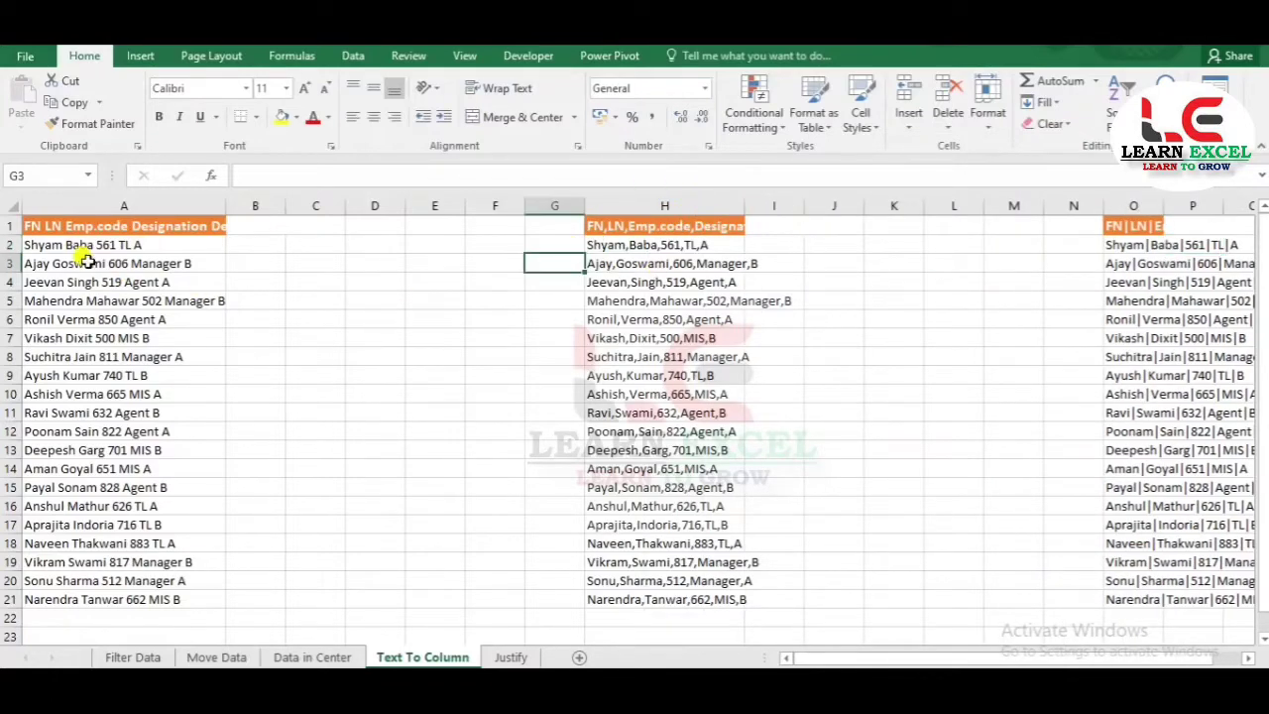
double_click(230, 205)
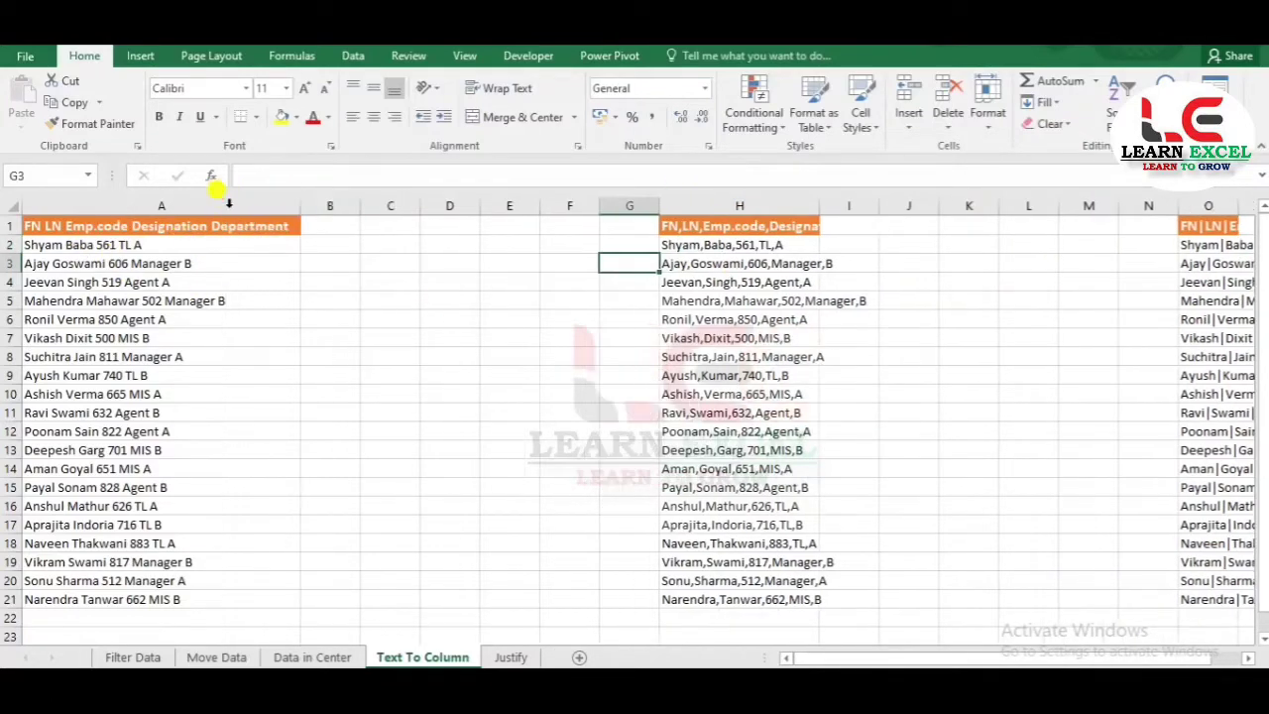
left_click(286, 222)
left_click(368, 224)
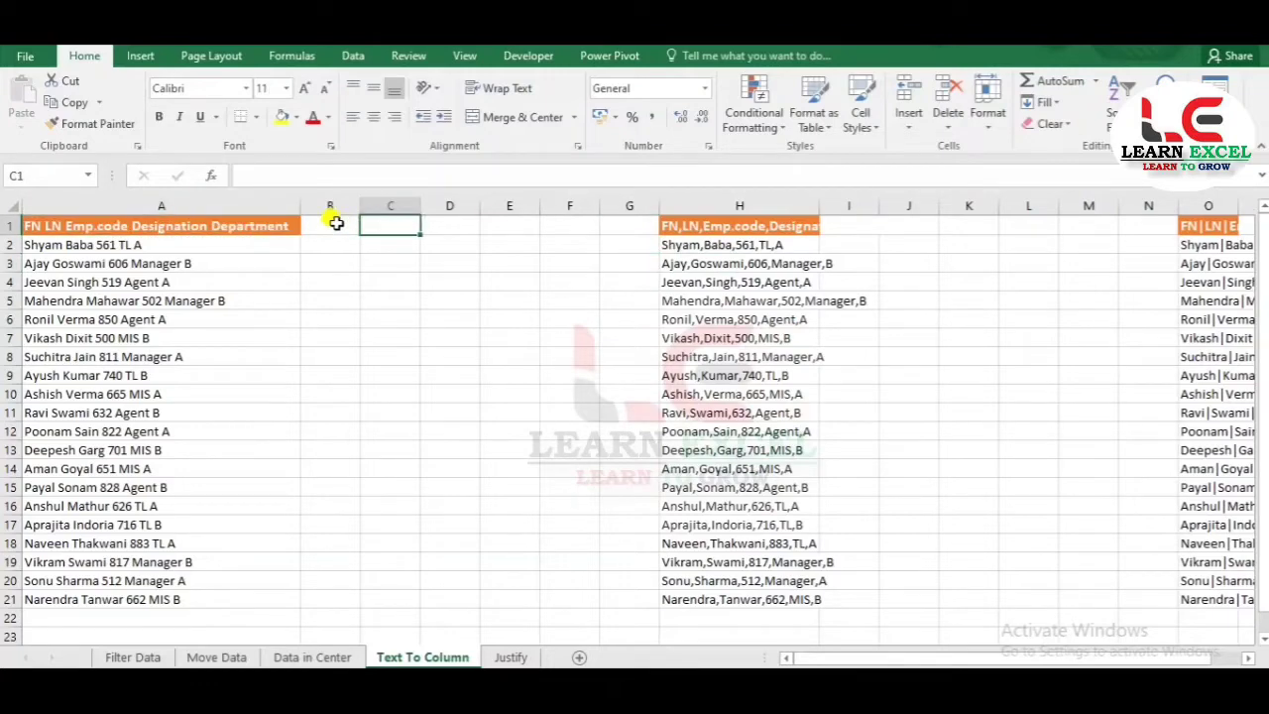
left_click_drag(57, 229, 79, 599)
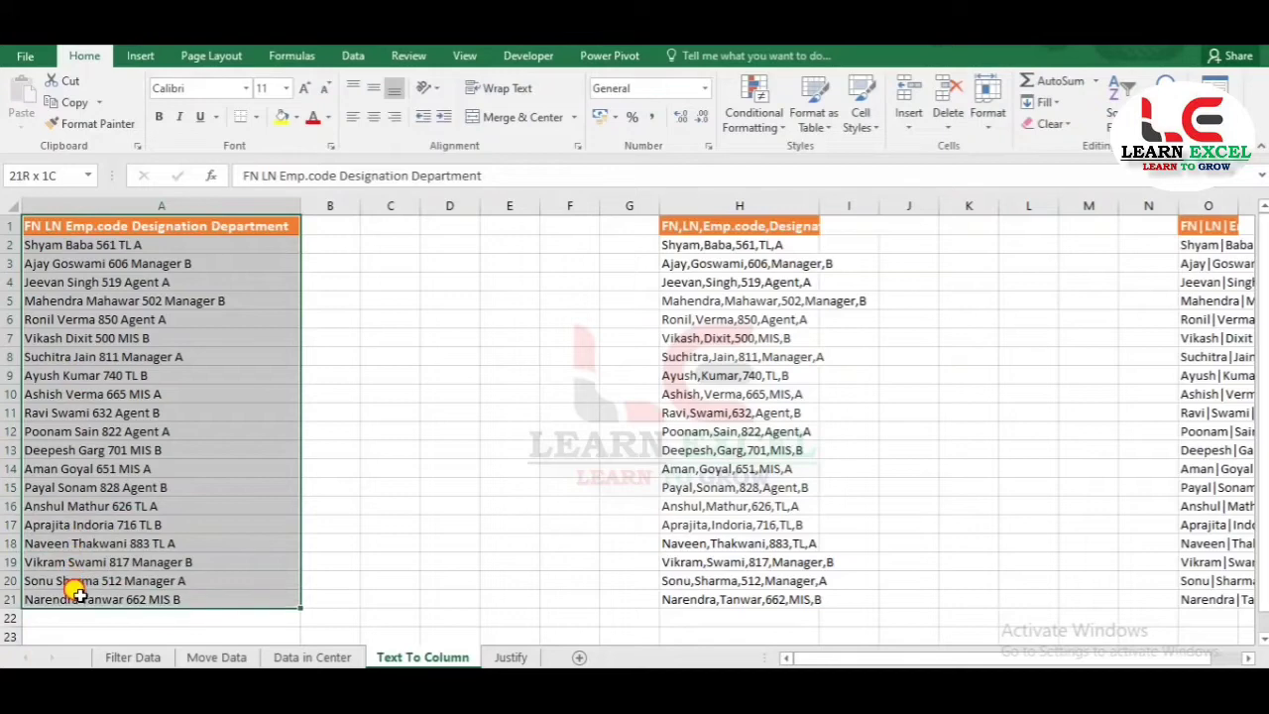
left_click(136, 303)
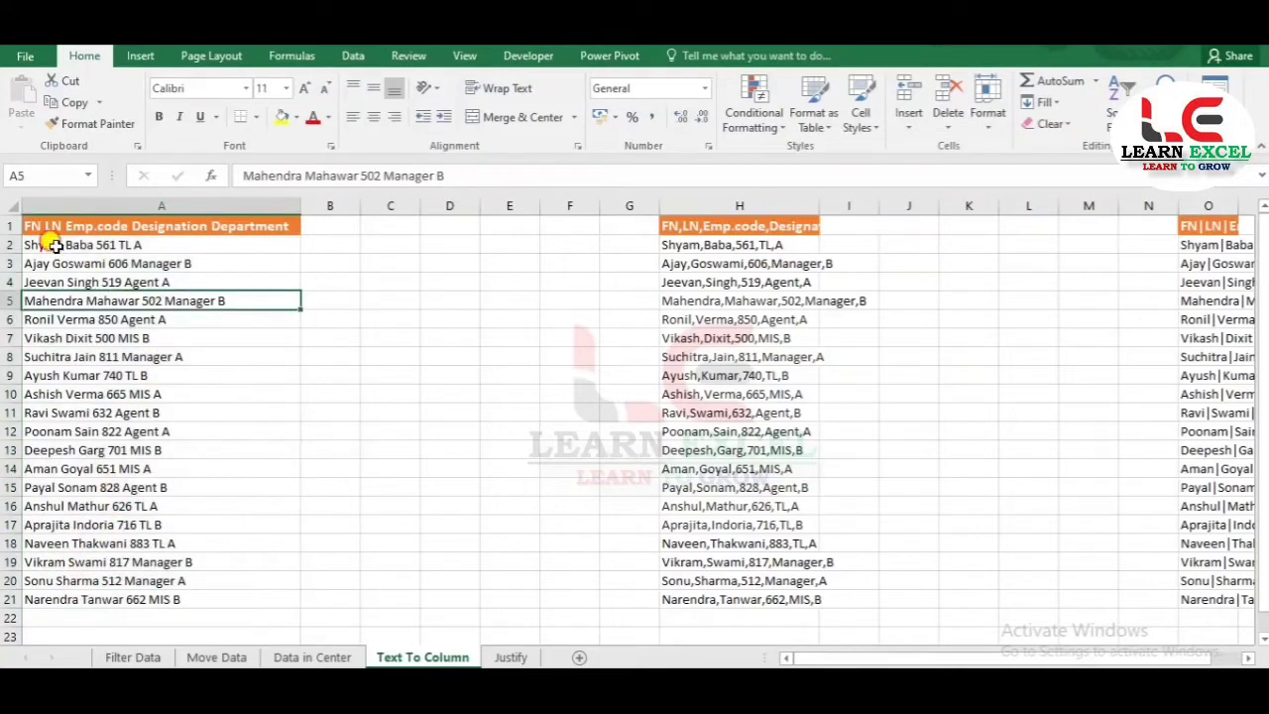
left_click_drag(50, 244, 62, 592)
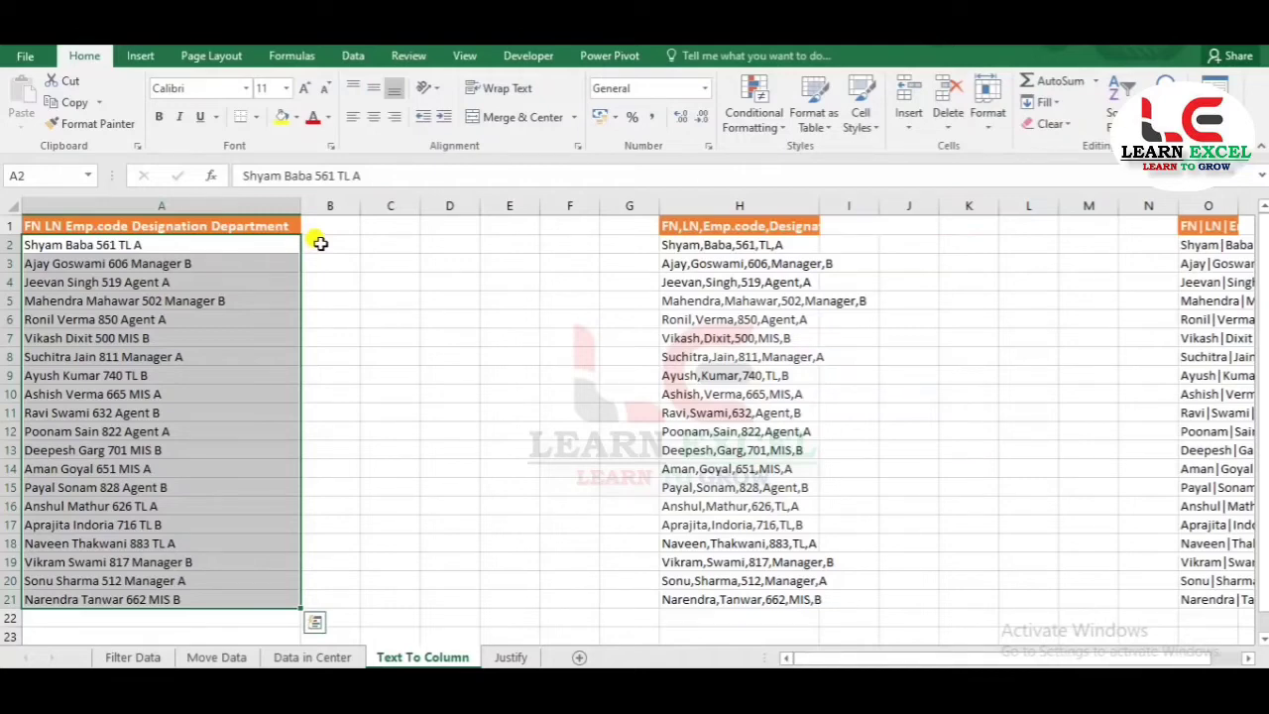
- Start Text to Columns on the space-separated employee list in A1:A21, keeping Delimited as the data type
left_click_drag(213, 226, 173, 593)
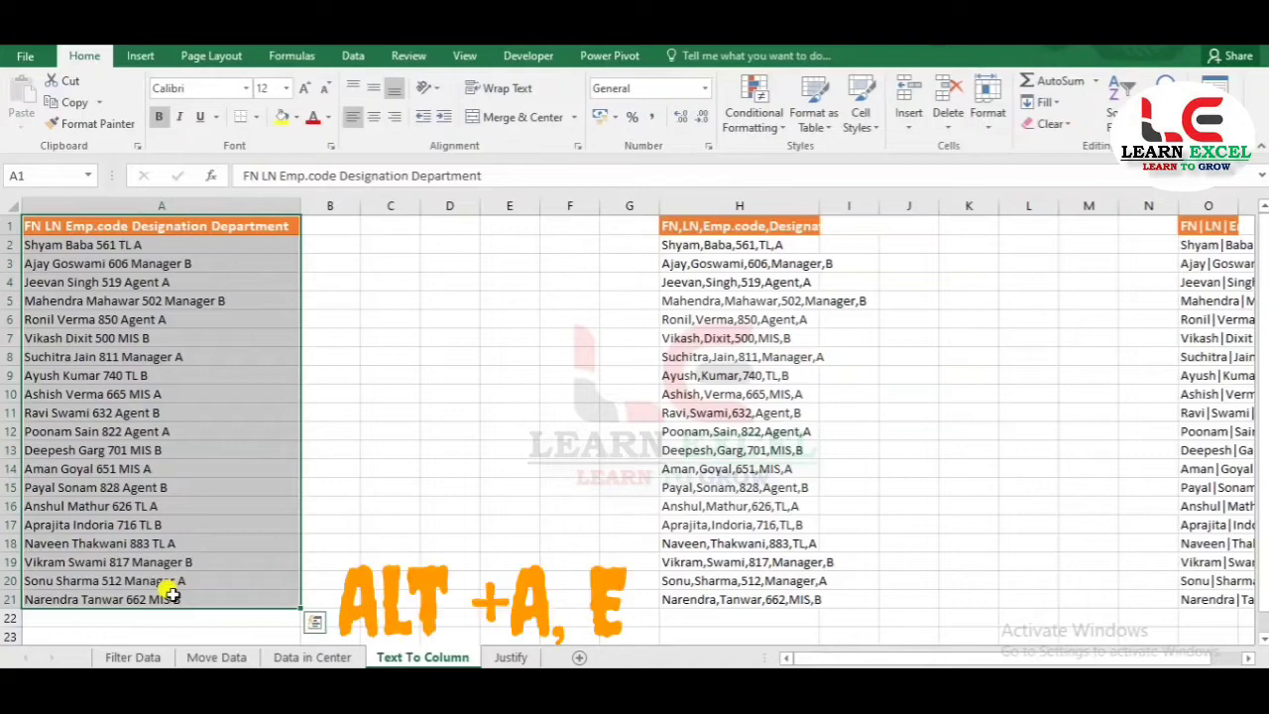
key("alt+a")
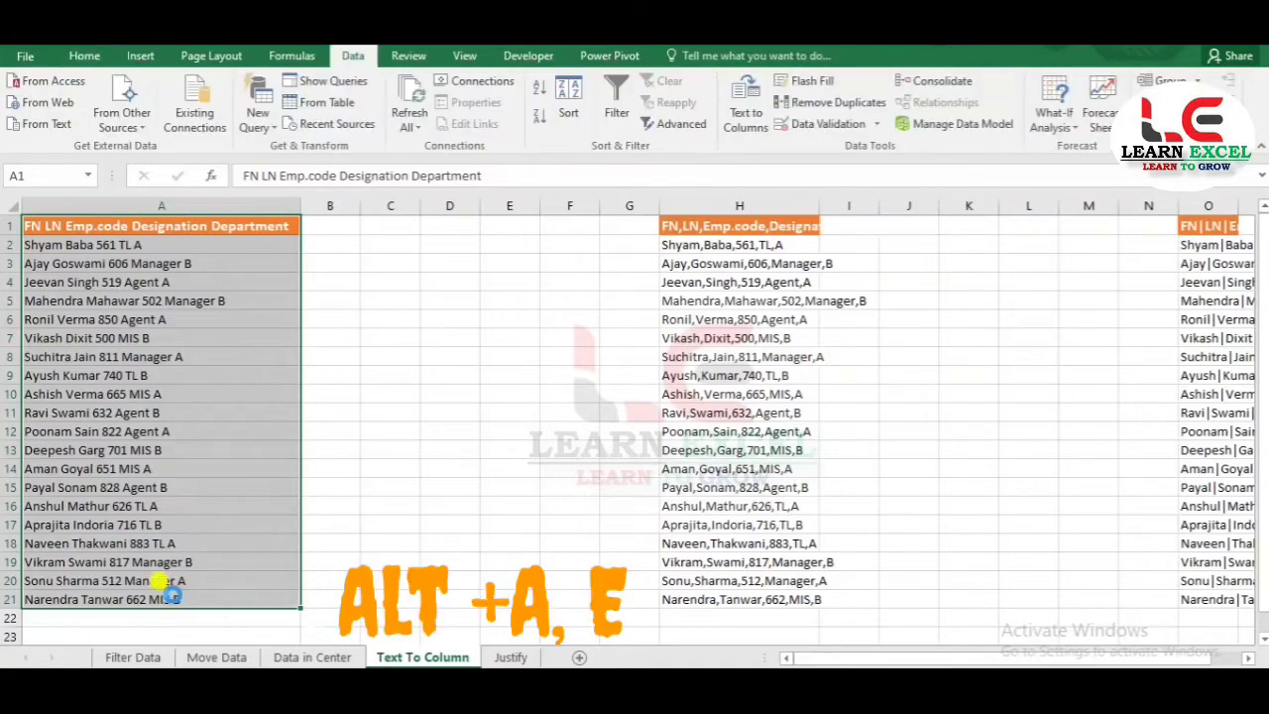
key("e")
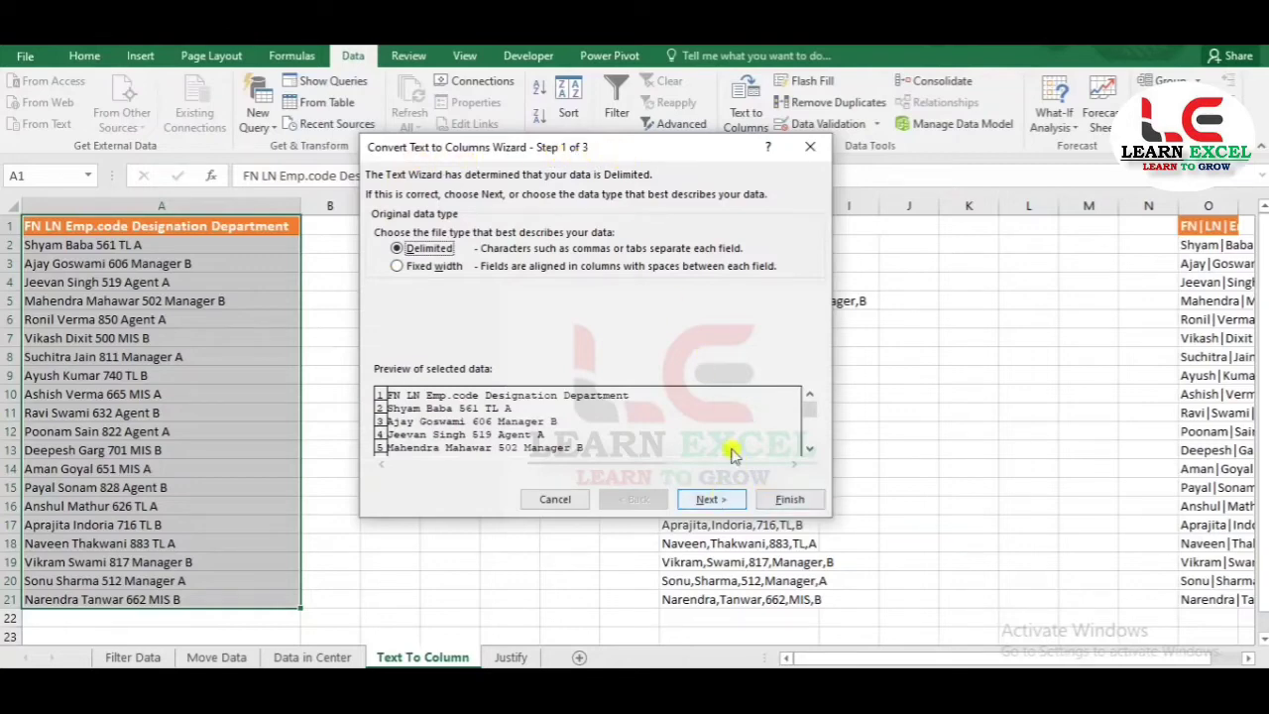
left_click(810, 147)
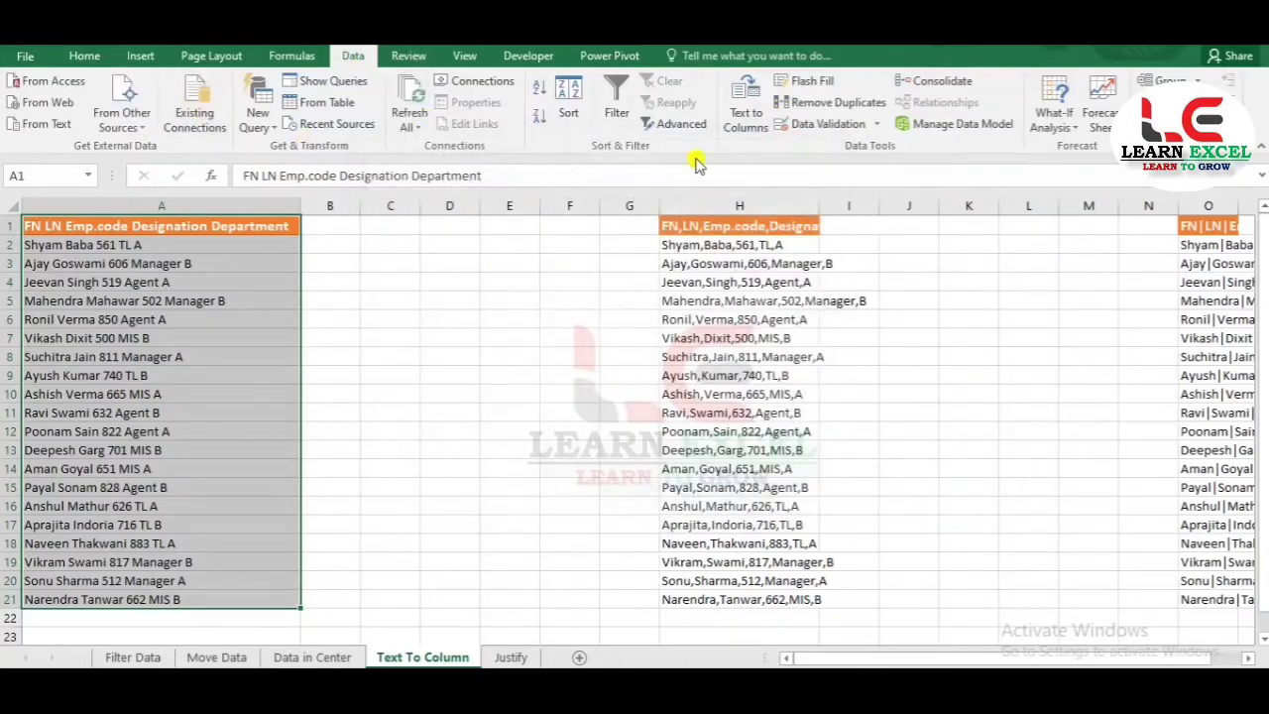
left_click(745, 121)
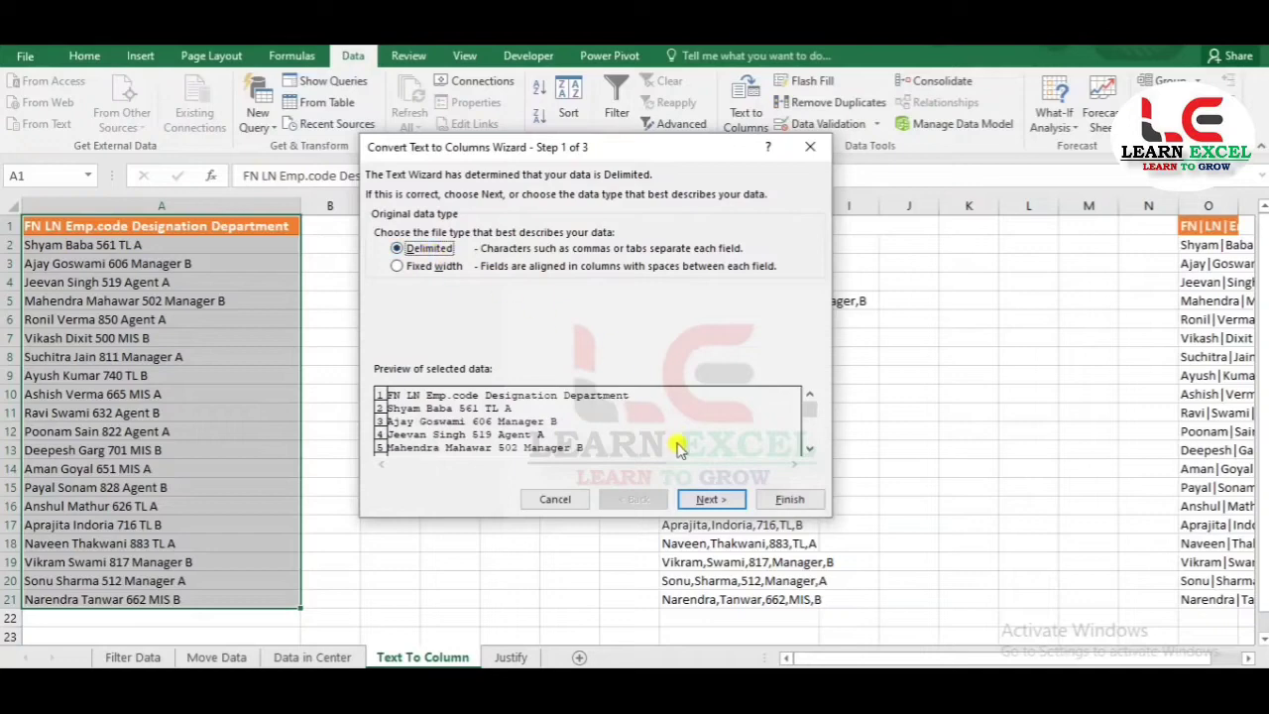
left_click(707, 499)
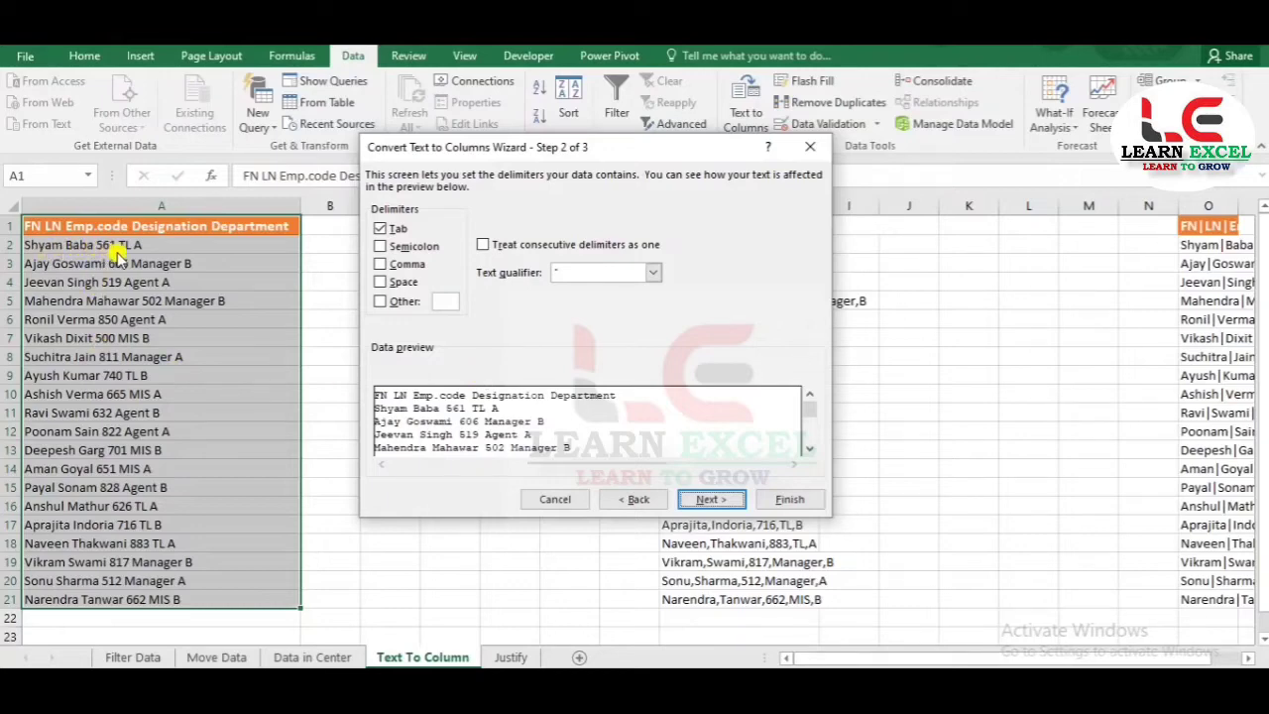
- Split the column A list with Space added as a delimiter, keeping the General format and destination $A$1
left_click(382, 282)
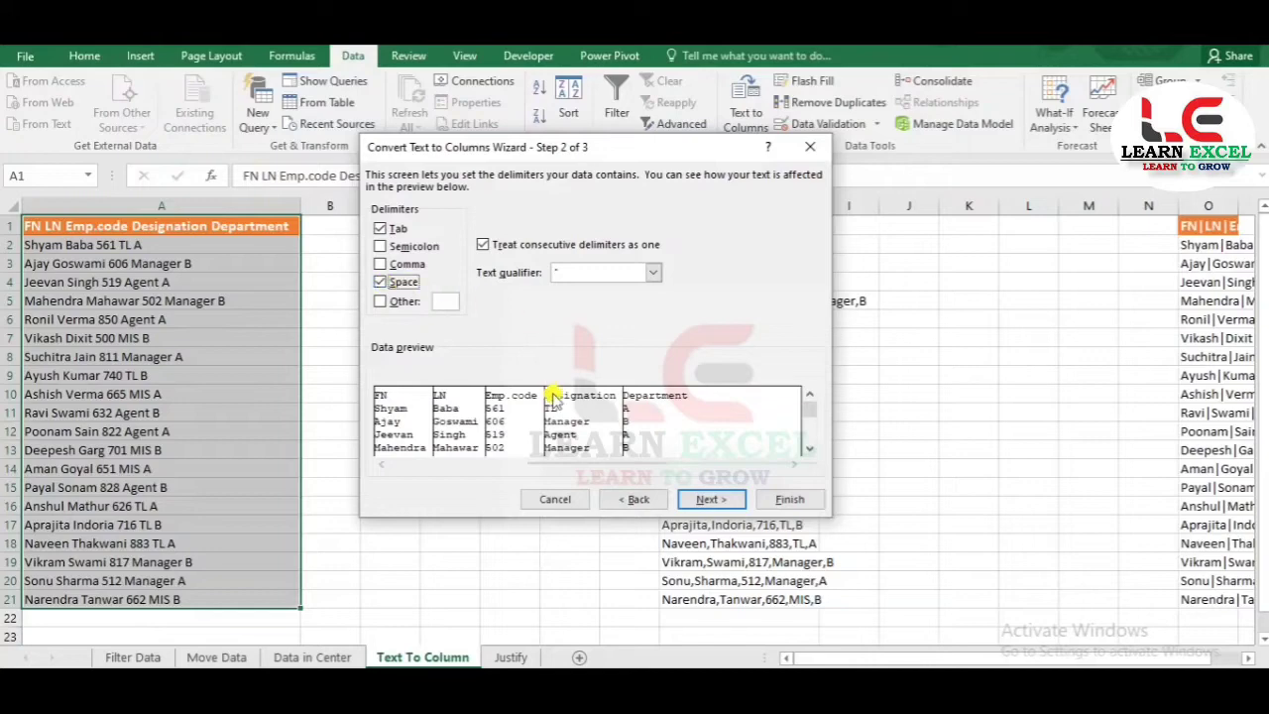
left_click(400, 283)
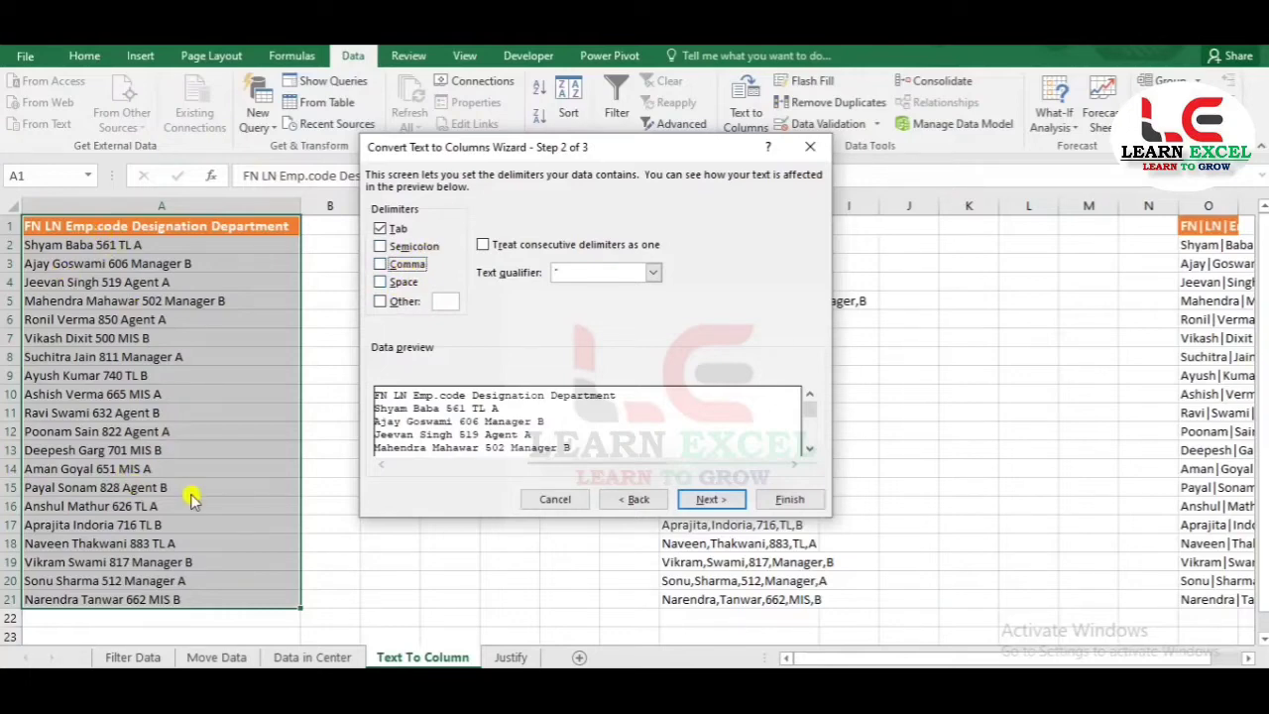
left_click(392, 281)
left_click(397, 264)
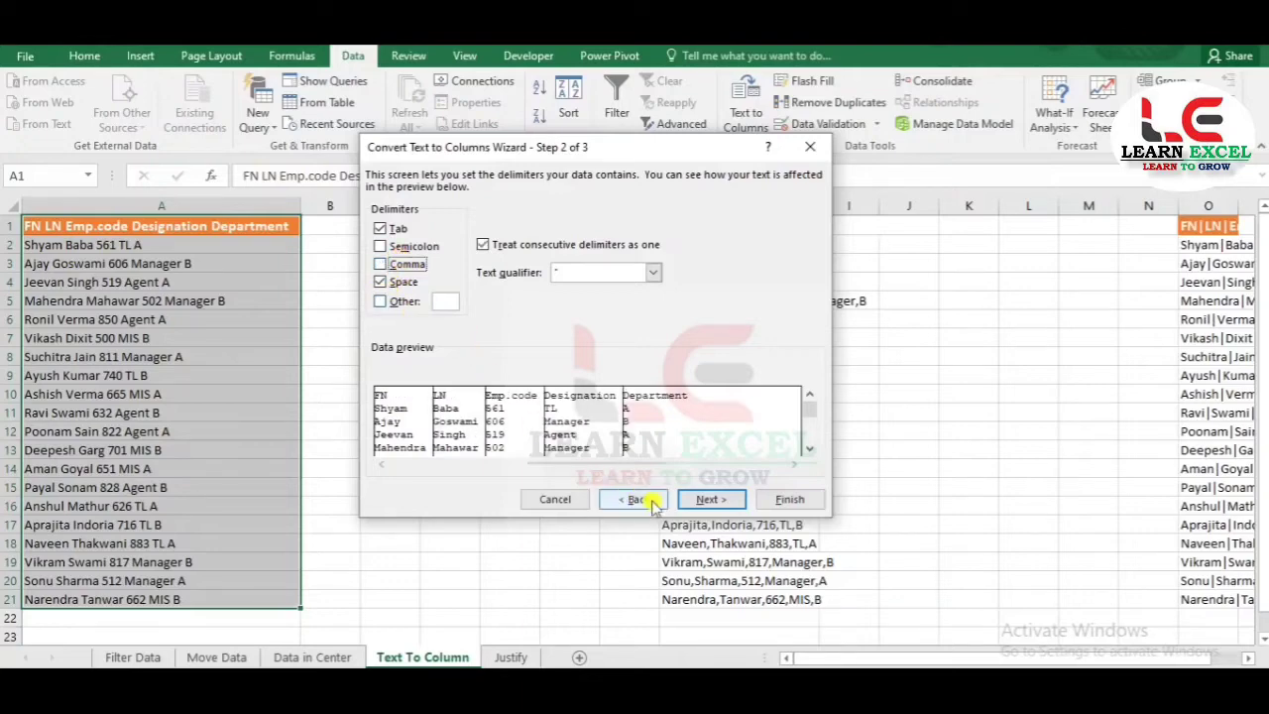
left_click(705, 499)
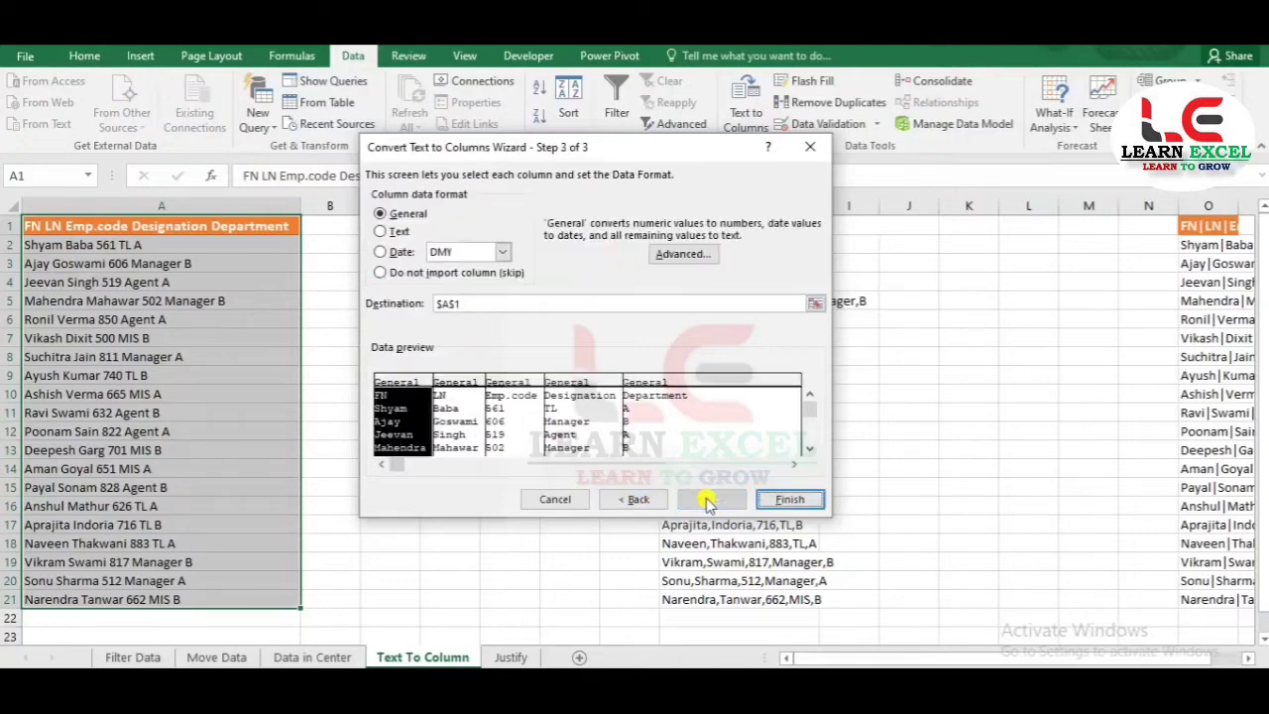
left_click(793, 498)
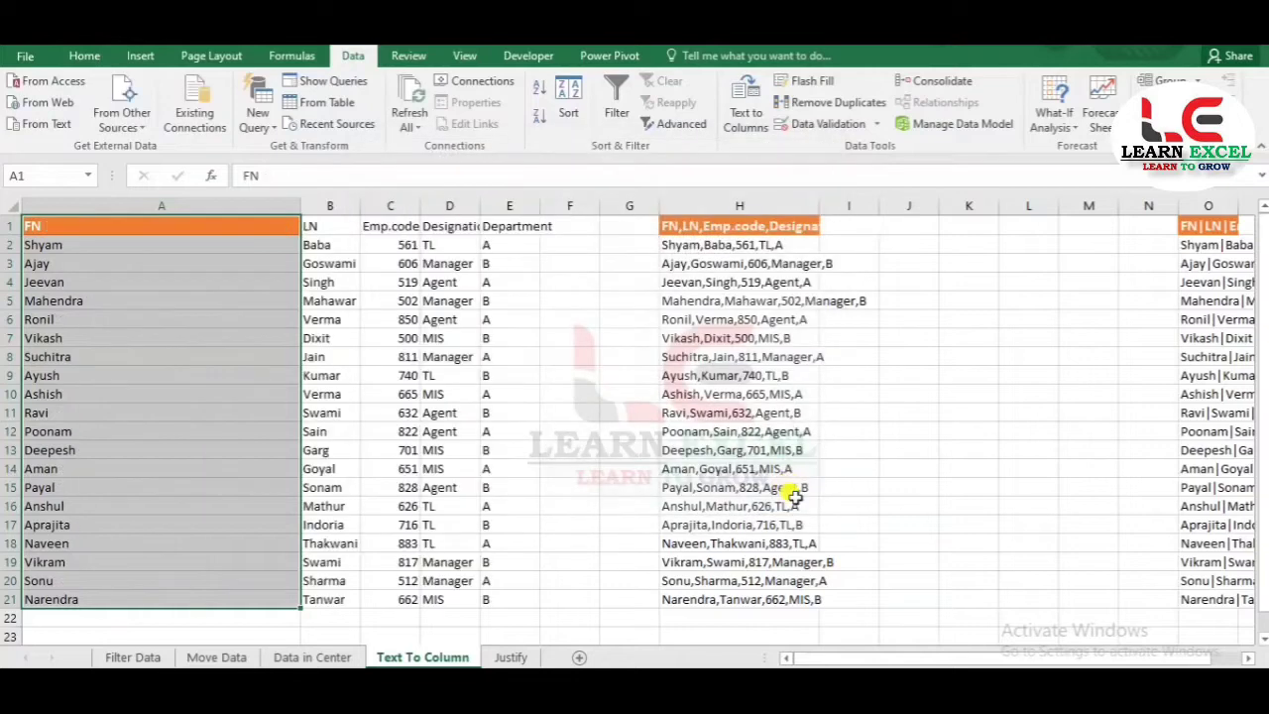
- Check the separated fields in columns A to E, and undo the space-delimited split
left_click(70, 228)
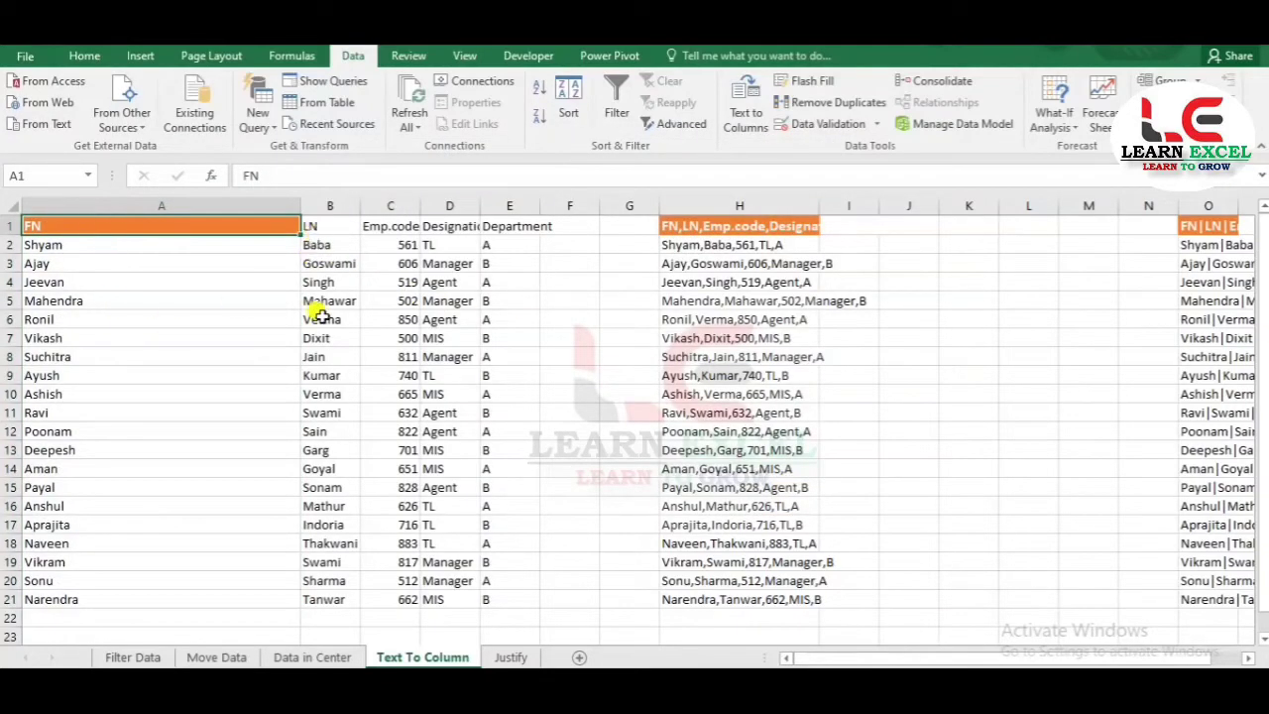
left_click(377, 311)
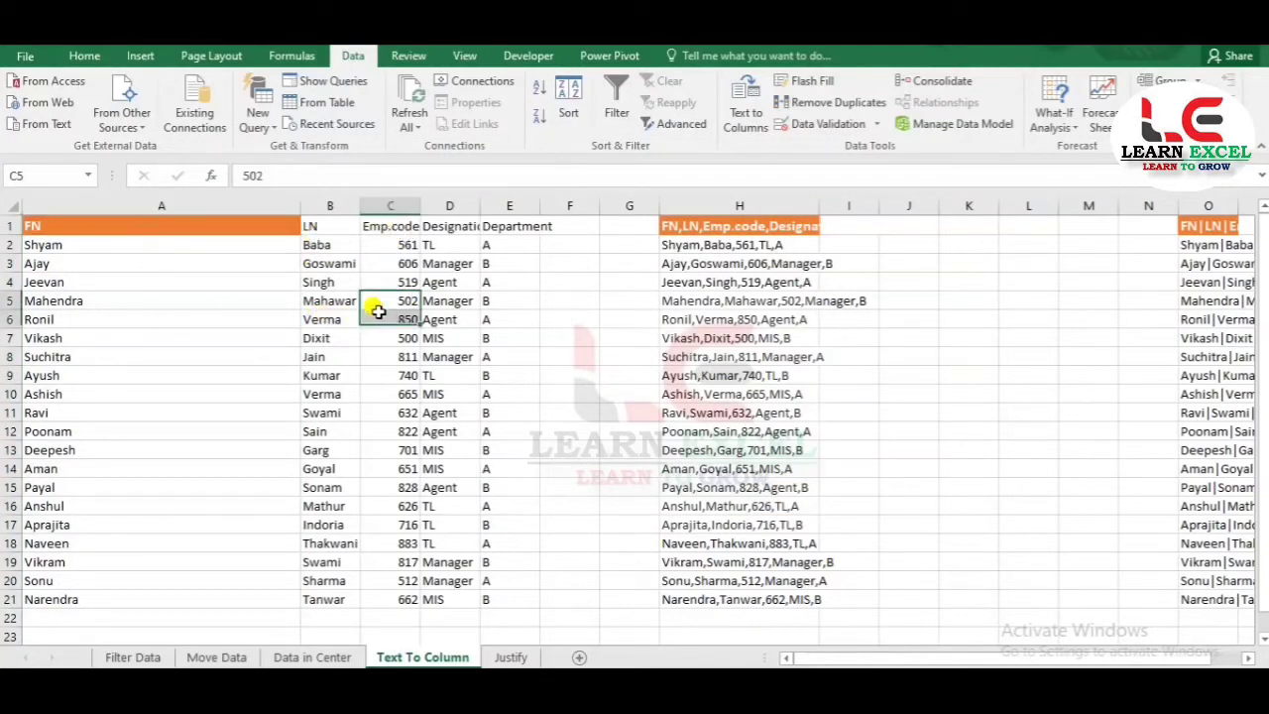
left_click(509, 227)
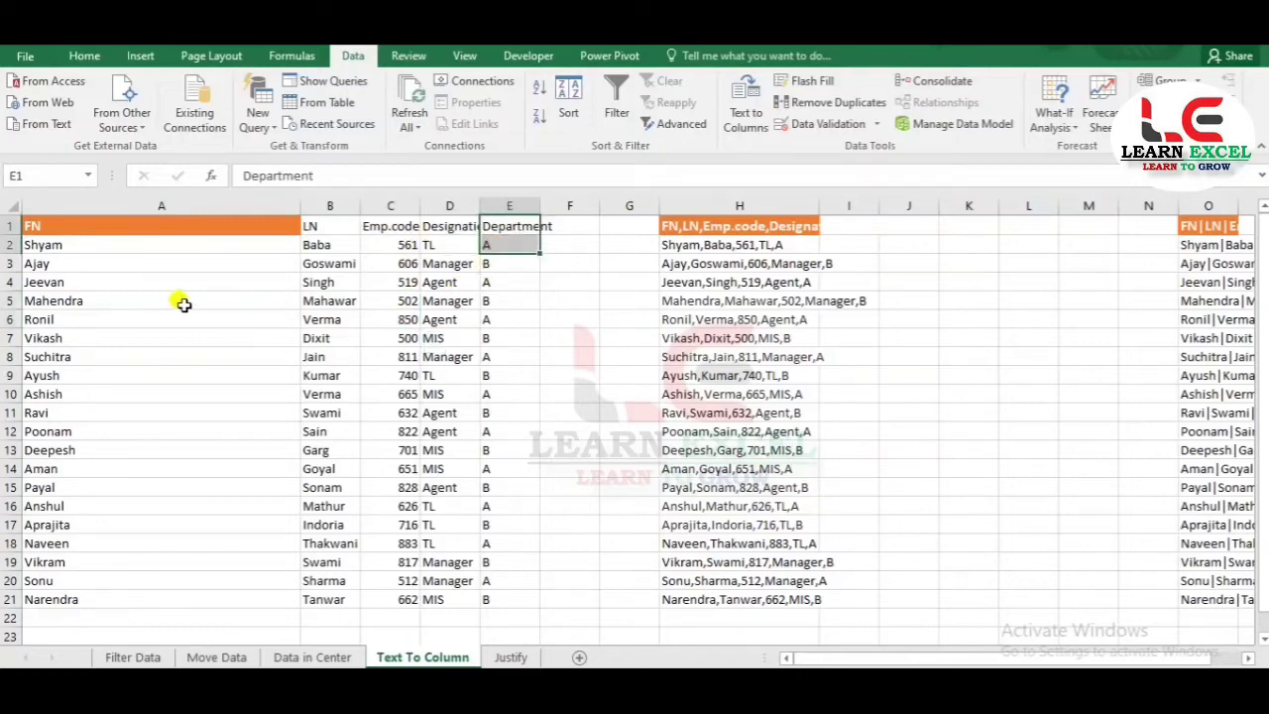
left_click(117, 224)
left_click(329, 224)
left_click(379, 221)
left_click(274, 332)
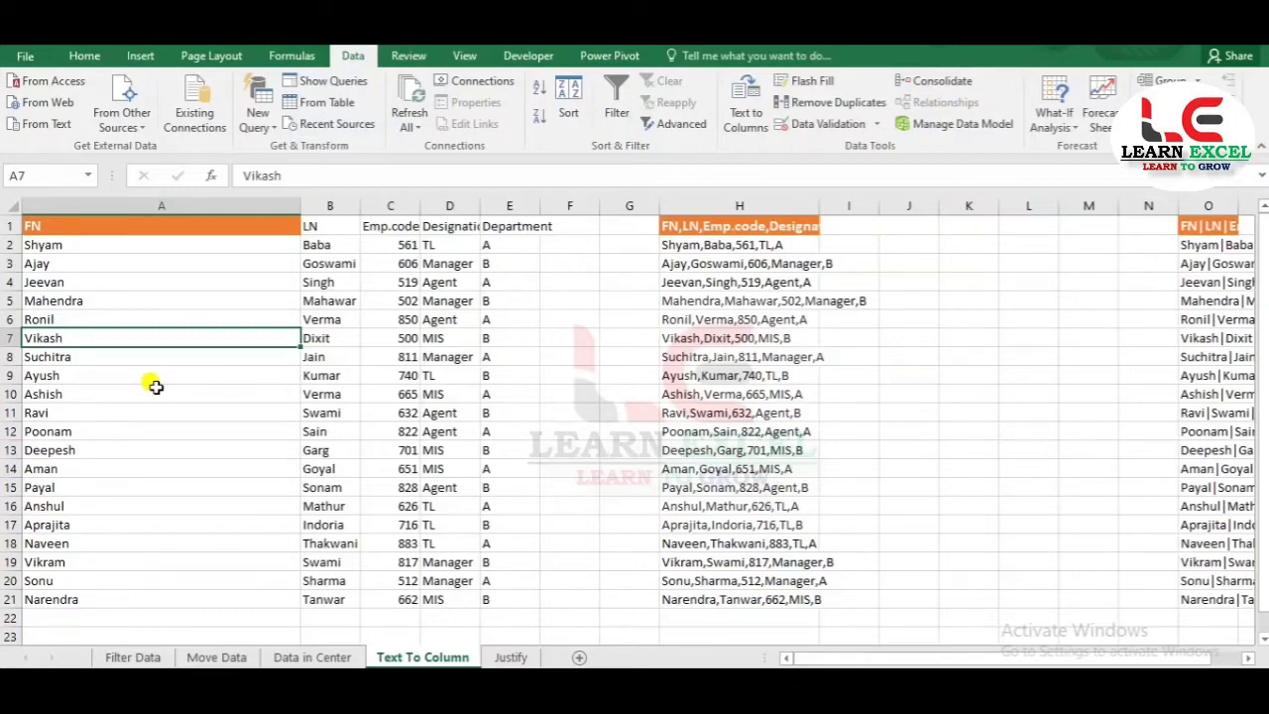
key("ctrl+z")
left_click(274, 242)
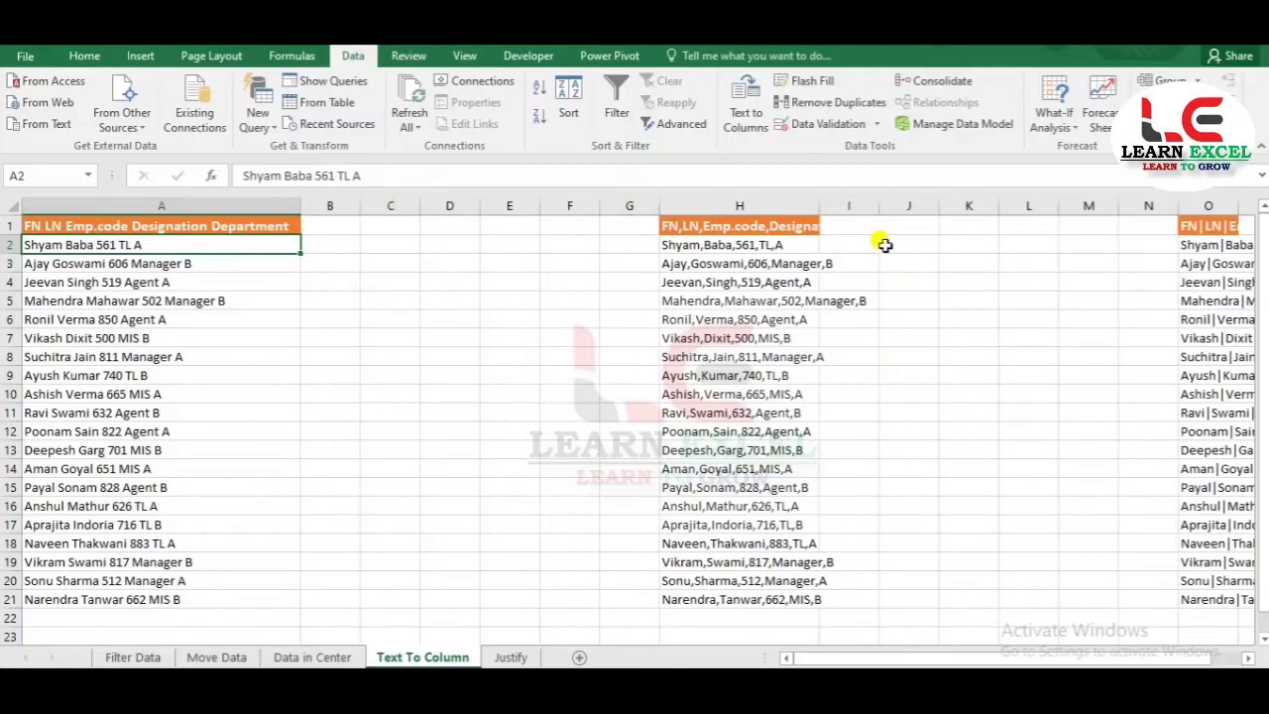
- Start Text to Columns on the comma-separated list in H1:H21 as Delimited, and move the wizard clear of the data
left_click(952, 244)
key("Right")
key("Right")
key("Right")
key("Right")
key("Right")
key("Right")
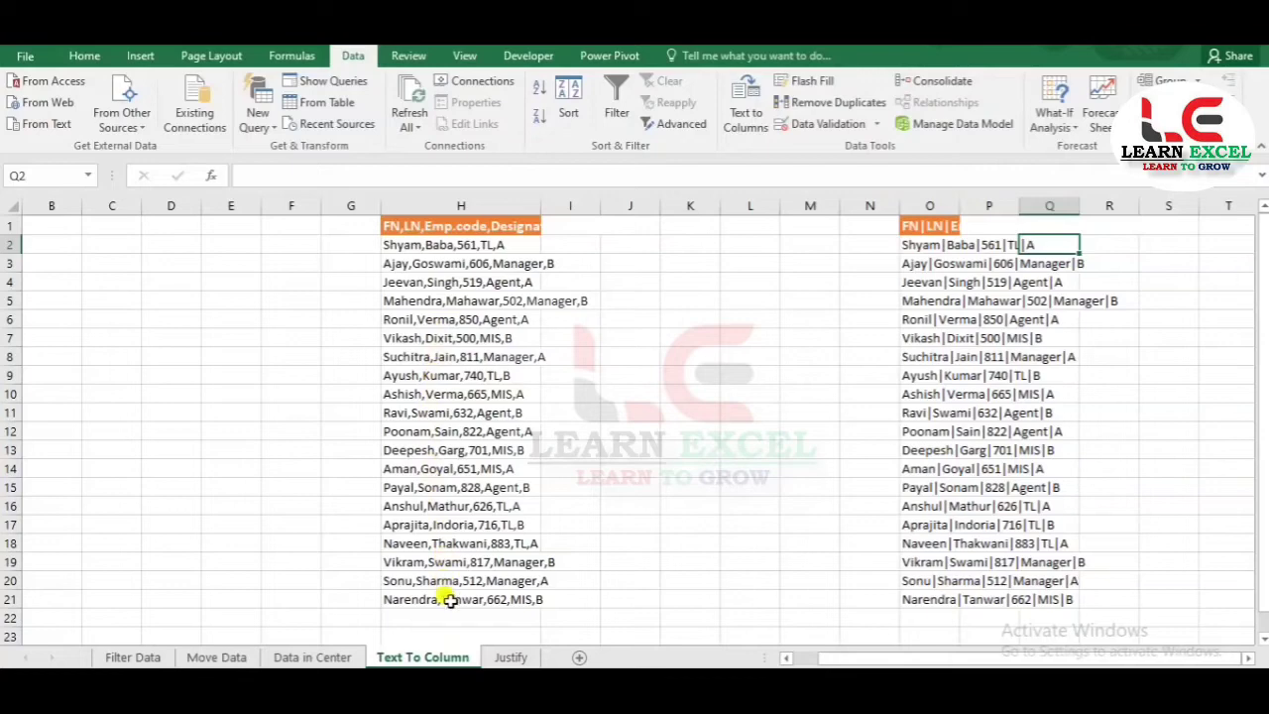
left_click_drag(427, 225, 426, 598)
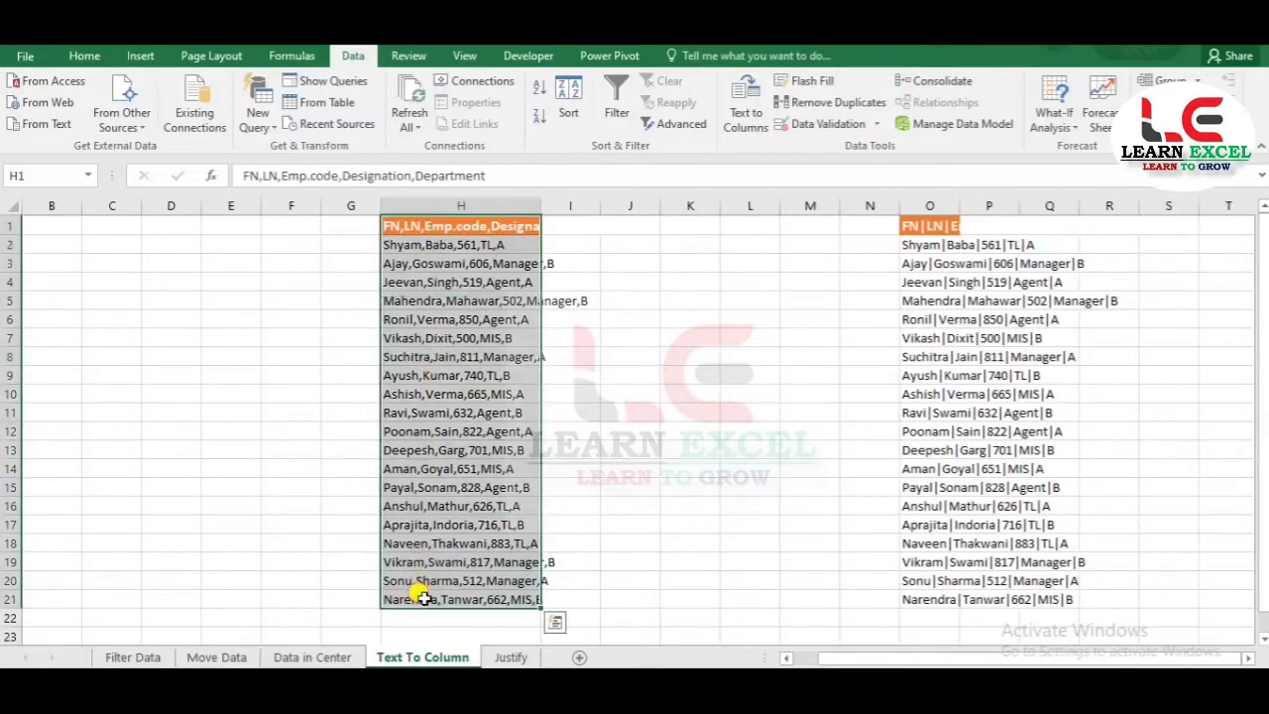
left_click(752, 119)
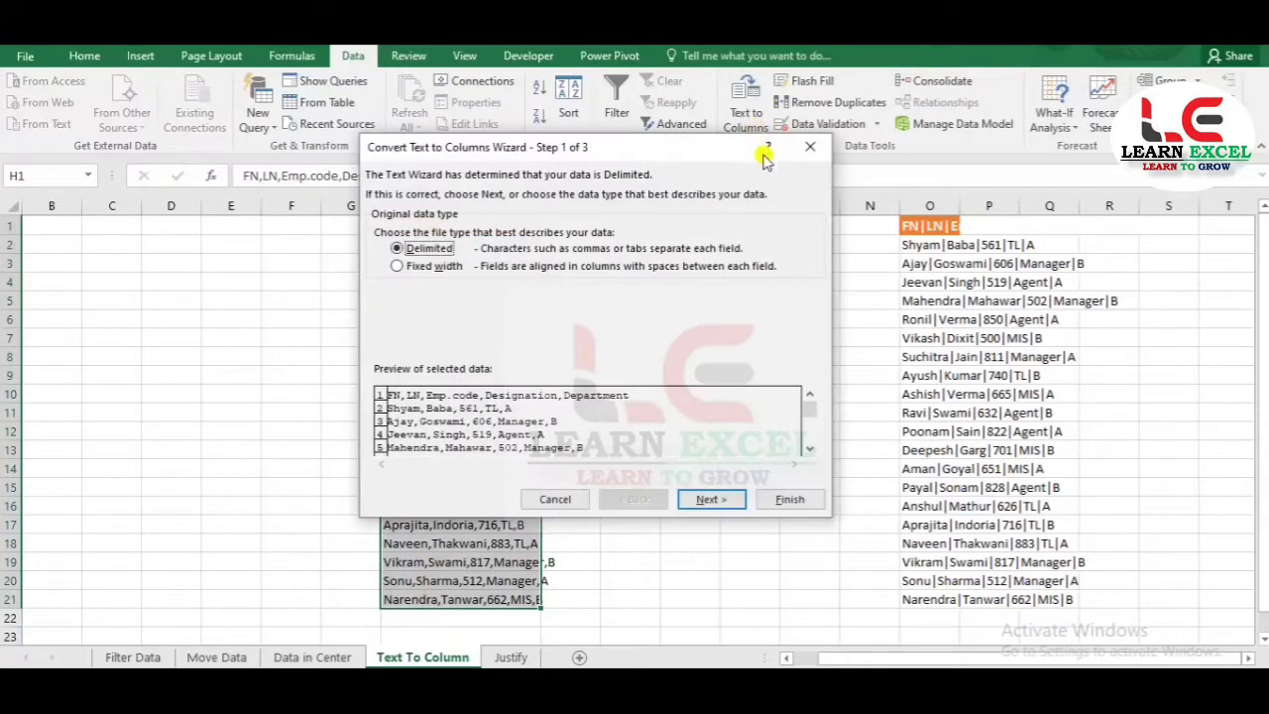
left_click(708, 499)
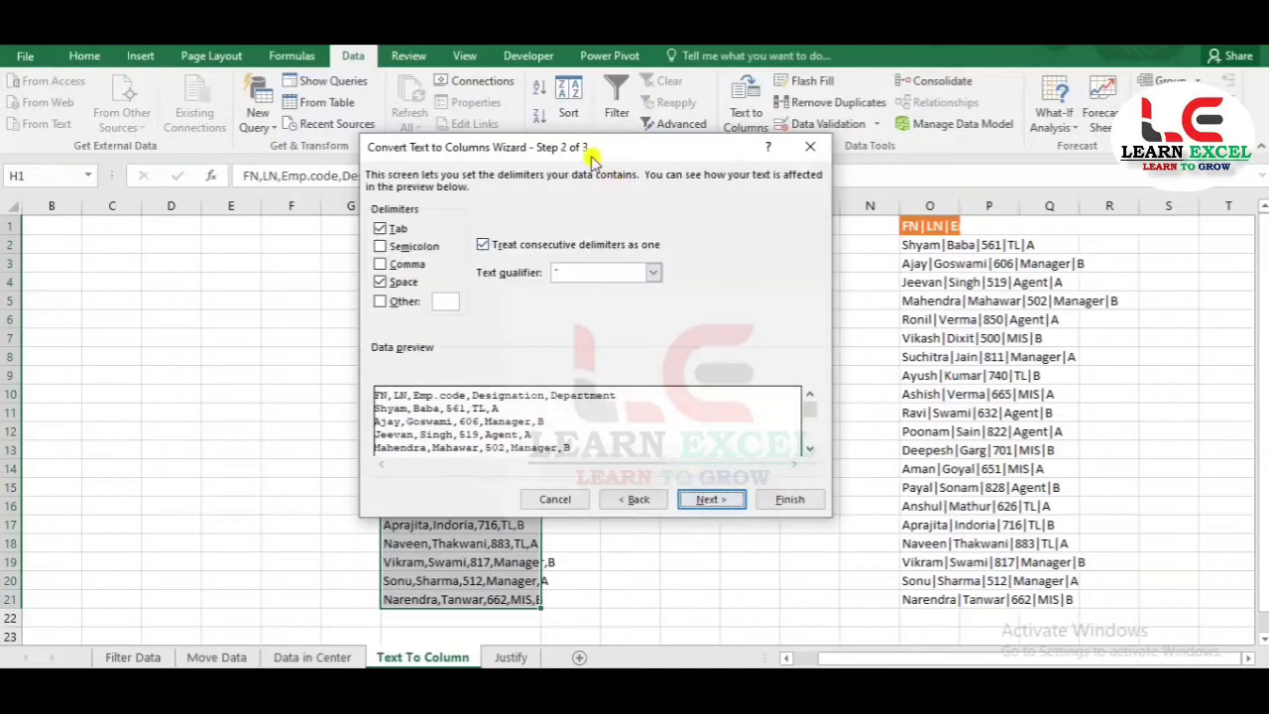
left_click_drag(586, 157, 856, 204)
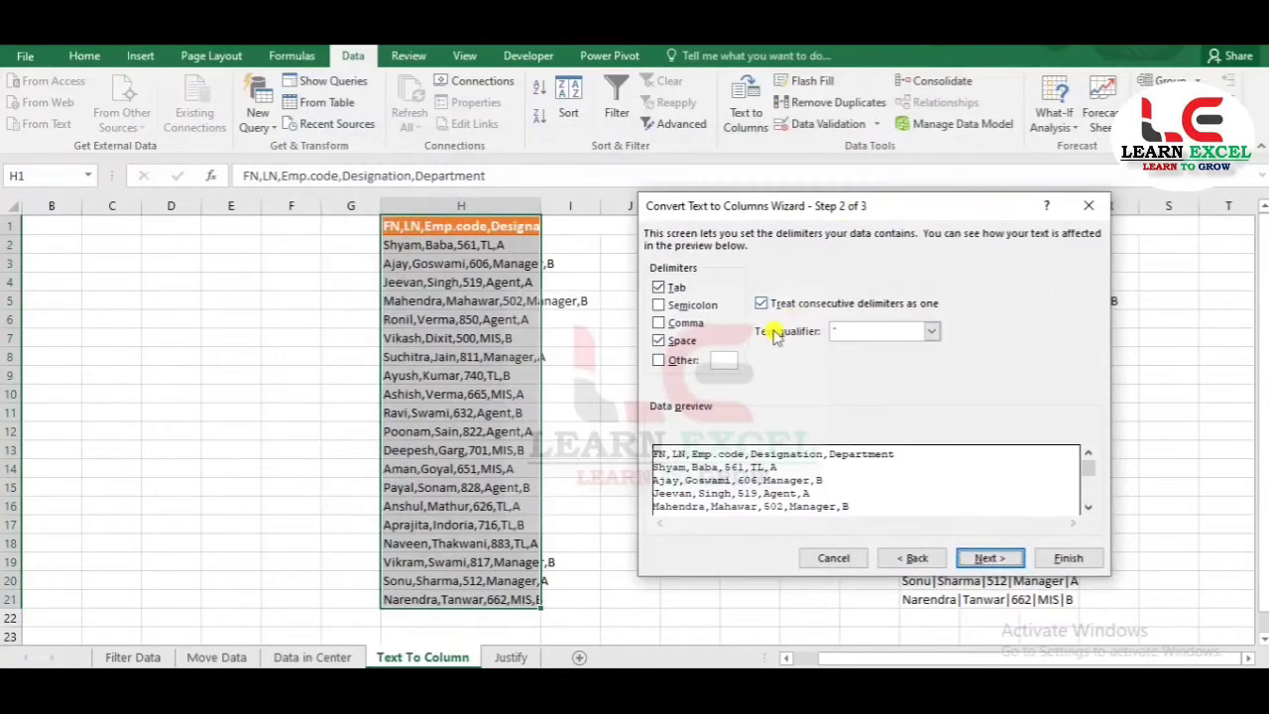
- Replace the Space delimiter with Comma and finish splitting the column H list
left_click(658, 341)
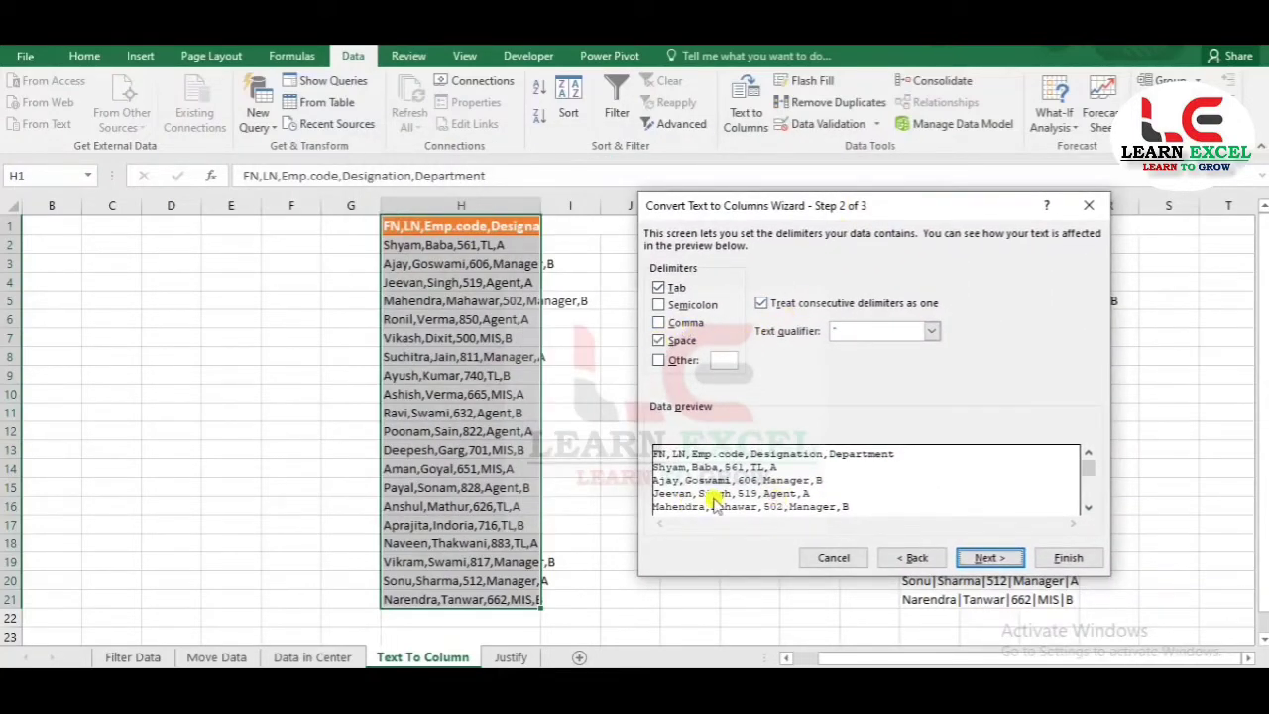
left_click(682, 342)
left_click(660, 324)
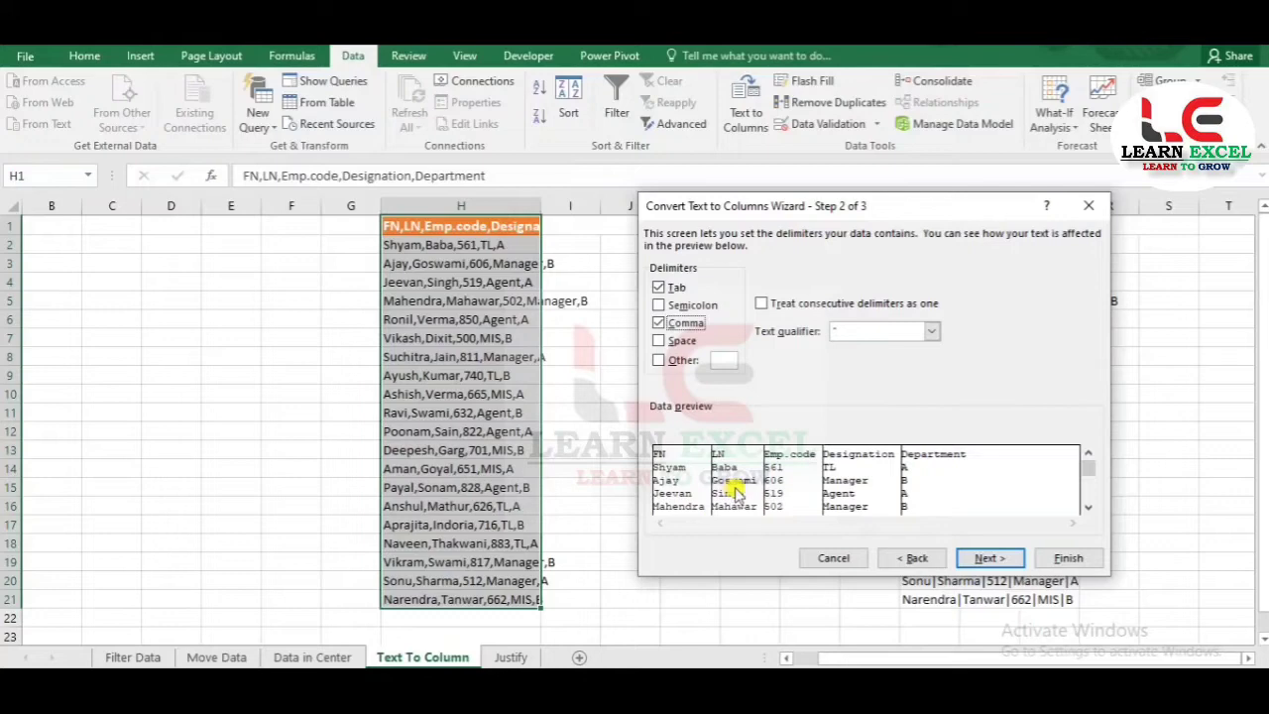
left_click(1061, 558)
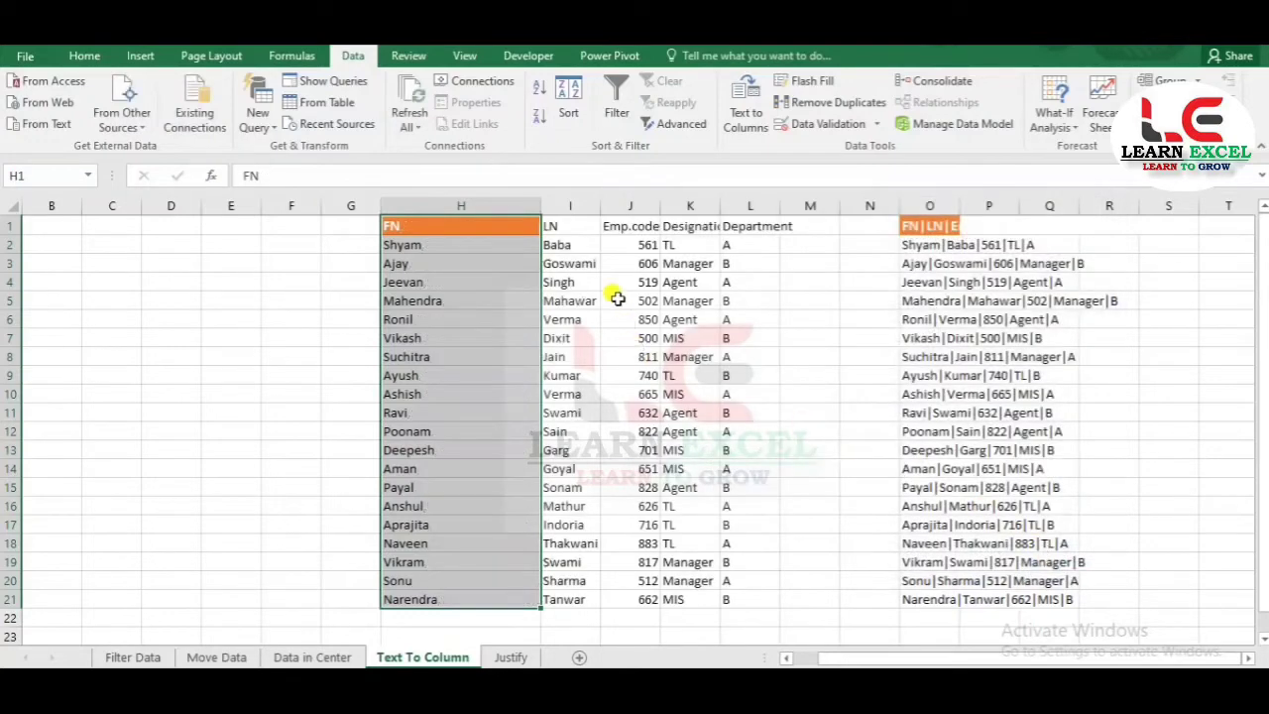
- Select the split range H1:L21, undo the comma-delimited split, and go to the pipe-separated header in O1
left_click_drag(535, 226, 751, 598)
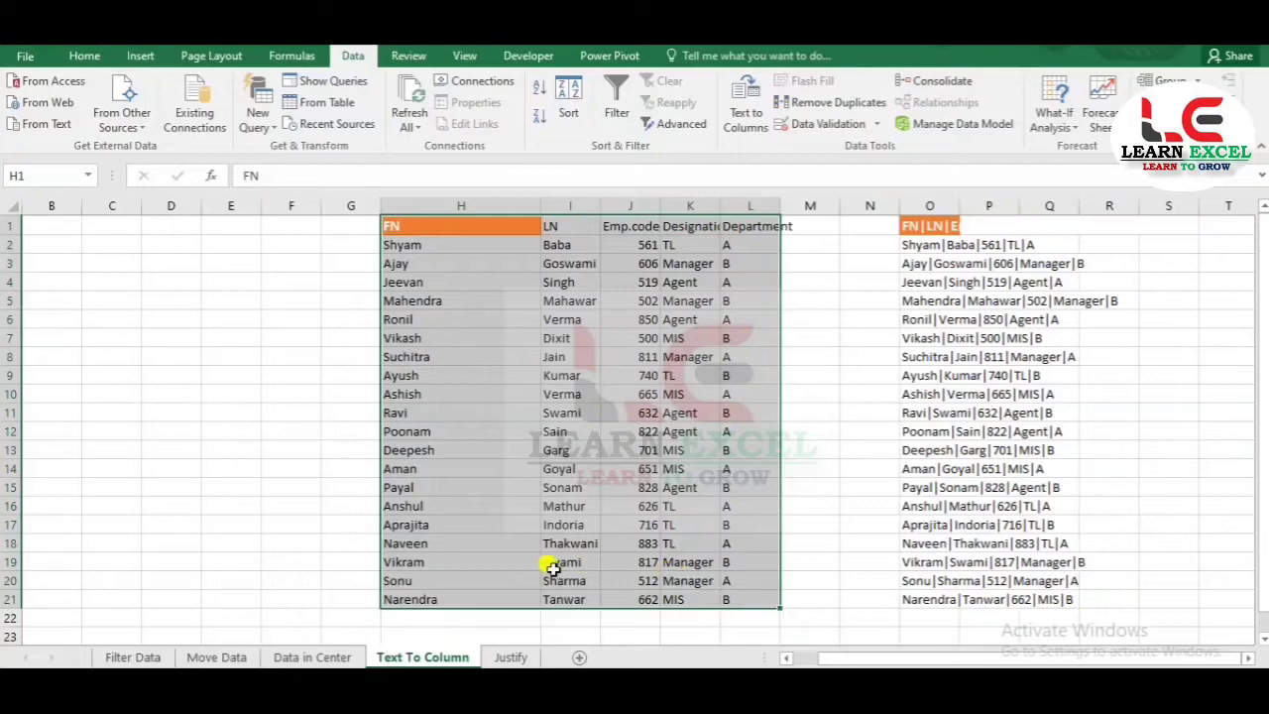
key("ctrl+z")
left_click(931, 226)
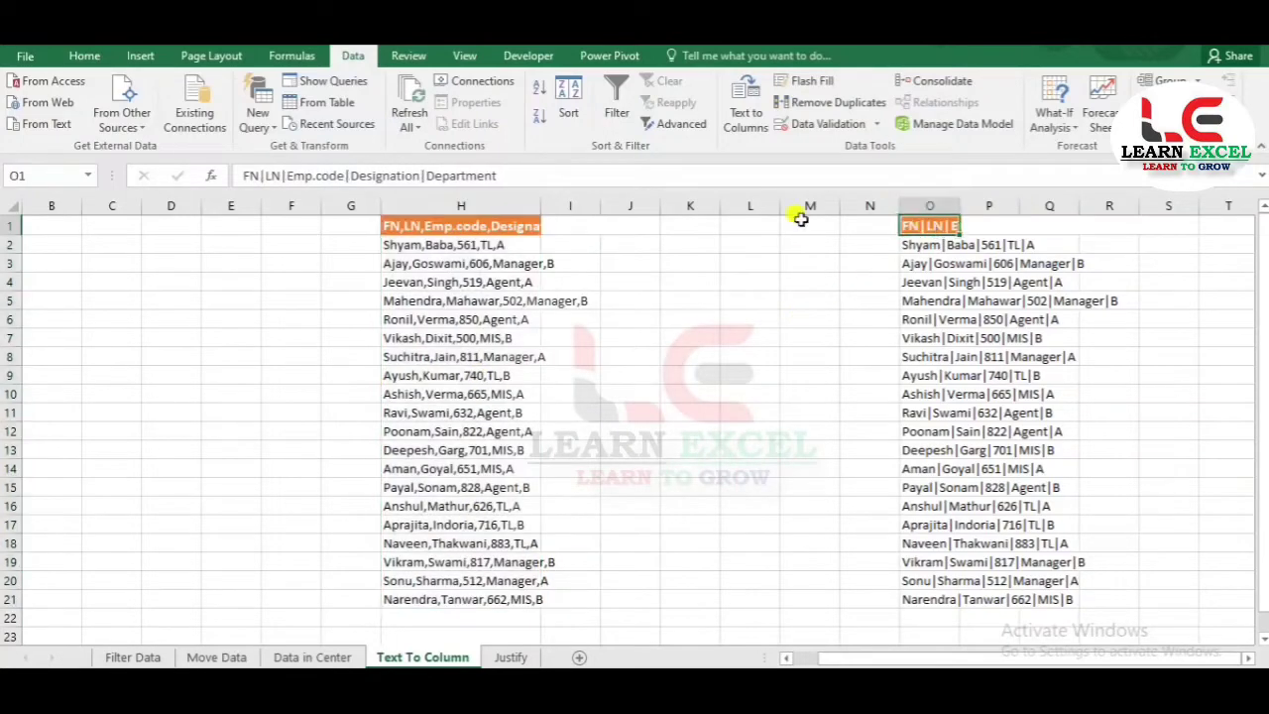
- Start Text to Columns on the pipe-separated list in O1:O21, keeping Delimited as the data type
left_click_drag(923, 244, 960, 607)
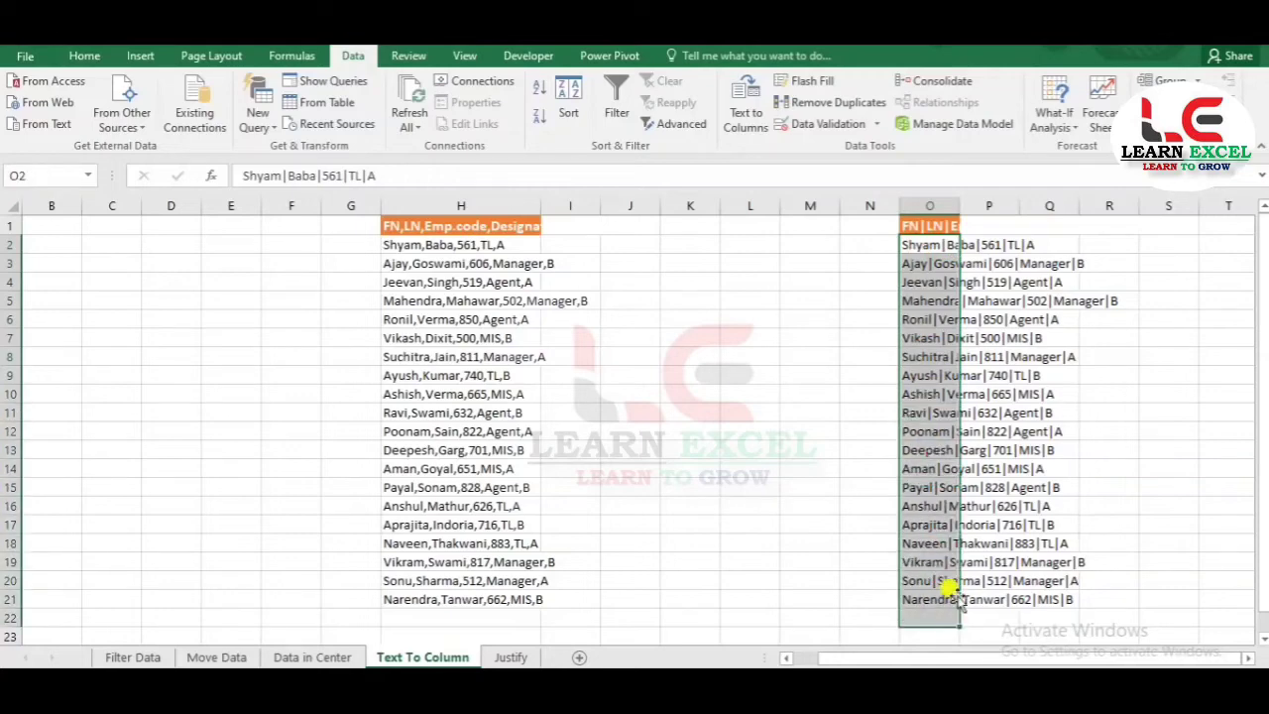
left_click(945, 388)
left_click(929, 202)
left_click_drag(917, 230, 934, 601)
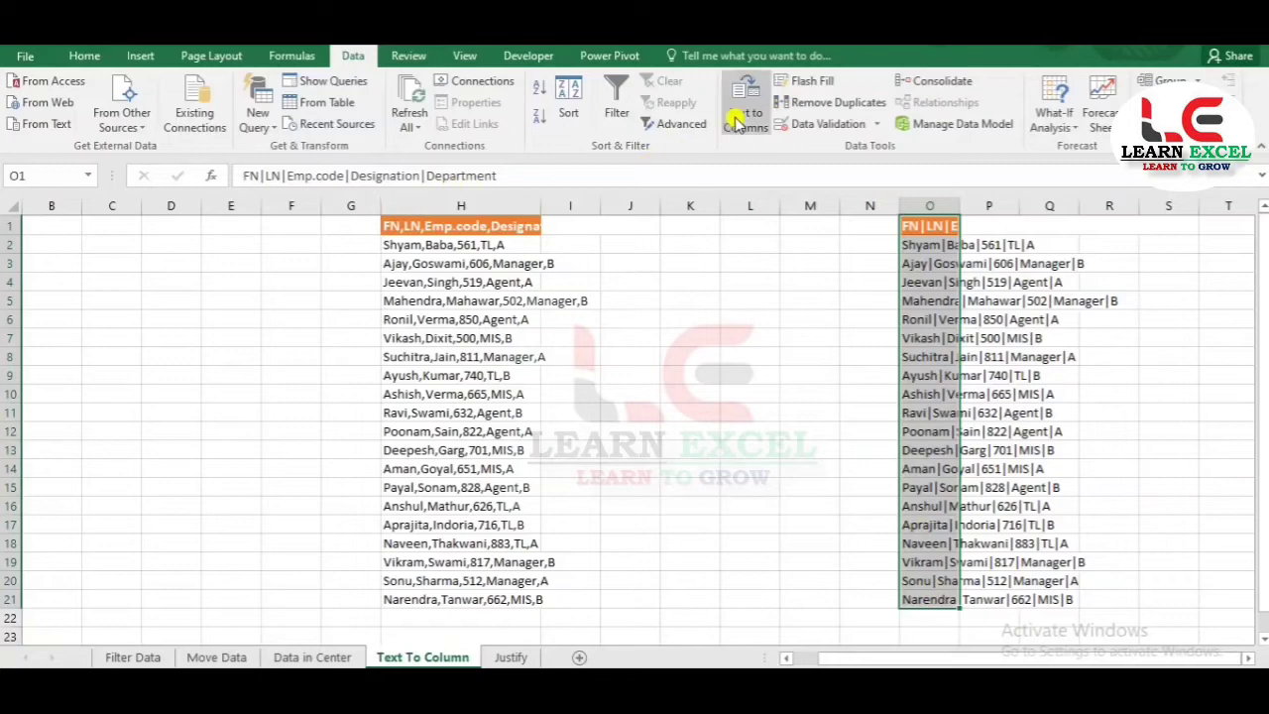
left_click(744, 117)
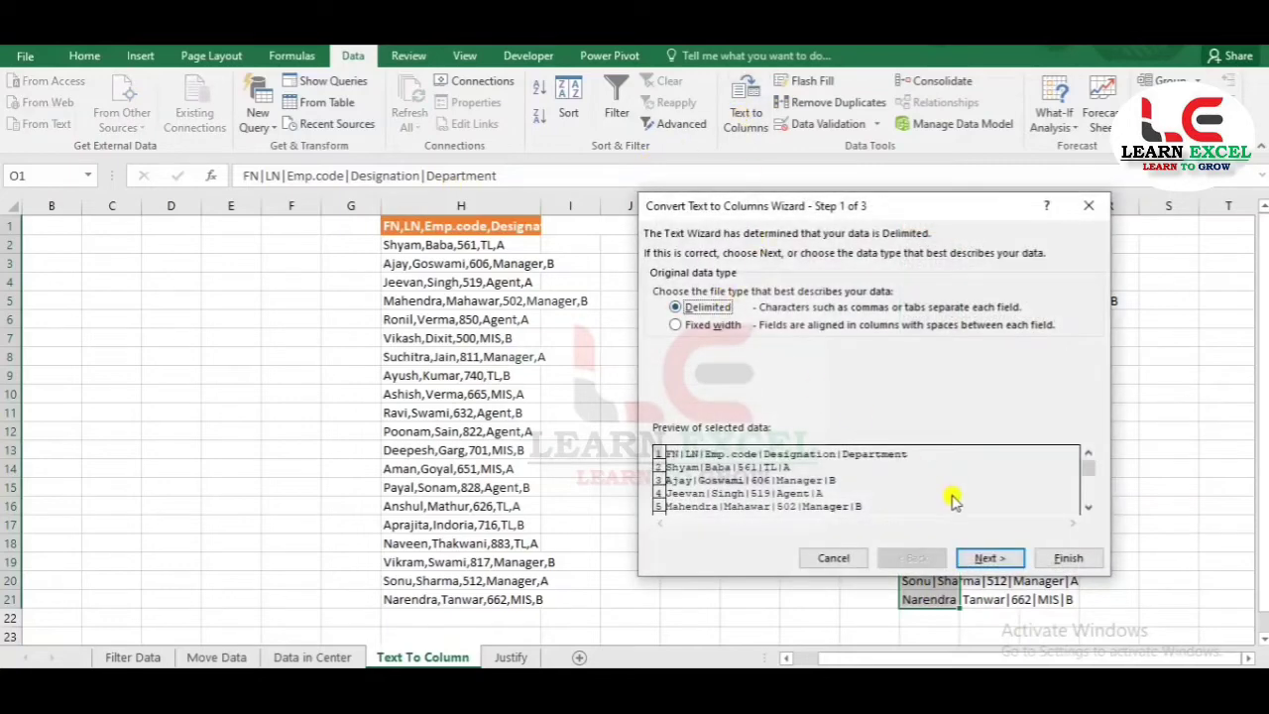
left_click(989, 557)
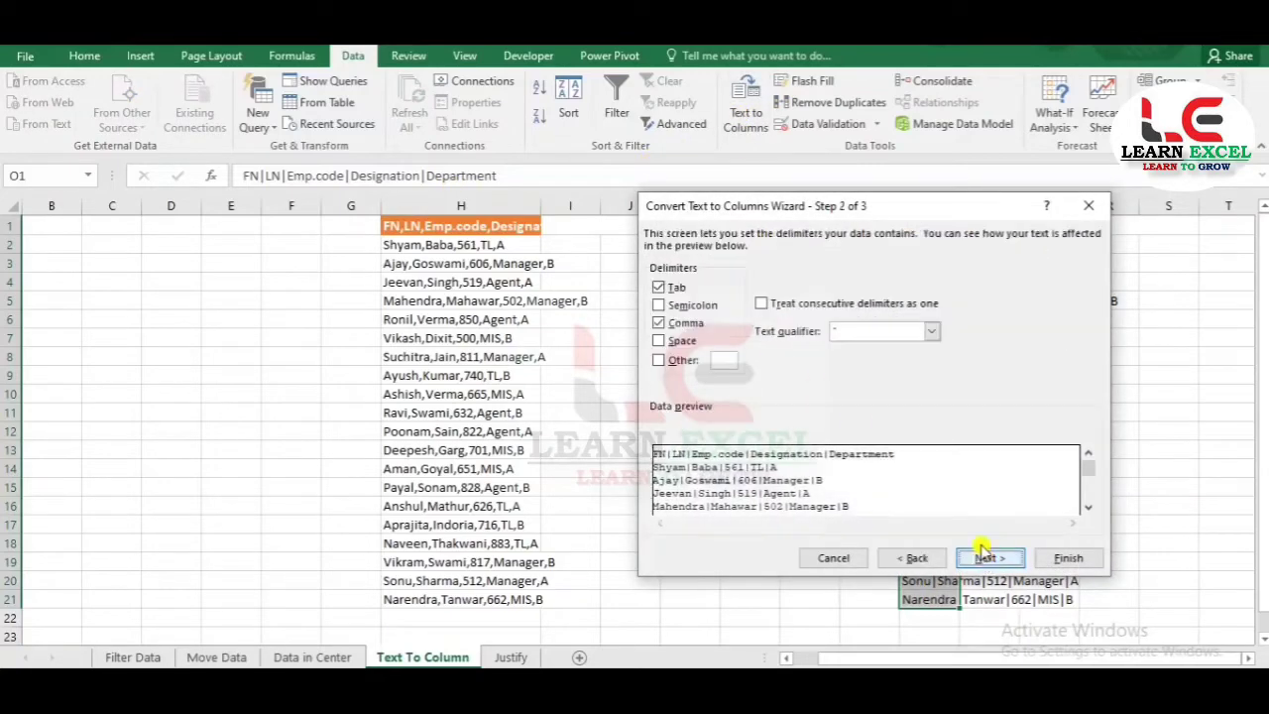
- Replace the Comma delimiter with the custom delimiter |, finish splitting the column O list, and select the split data
left_click(678, 309)
left_click(680, 323)
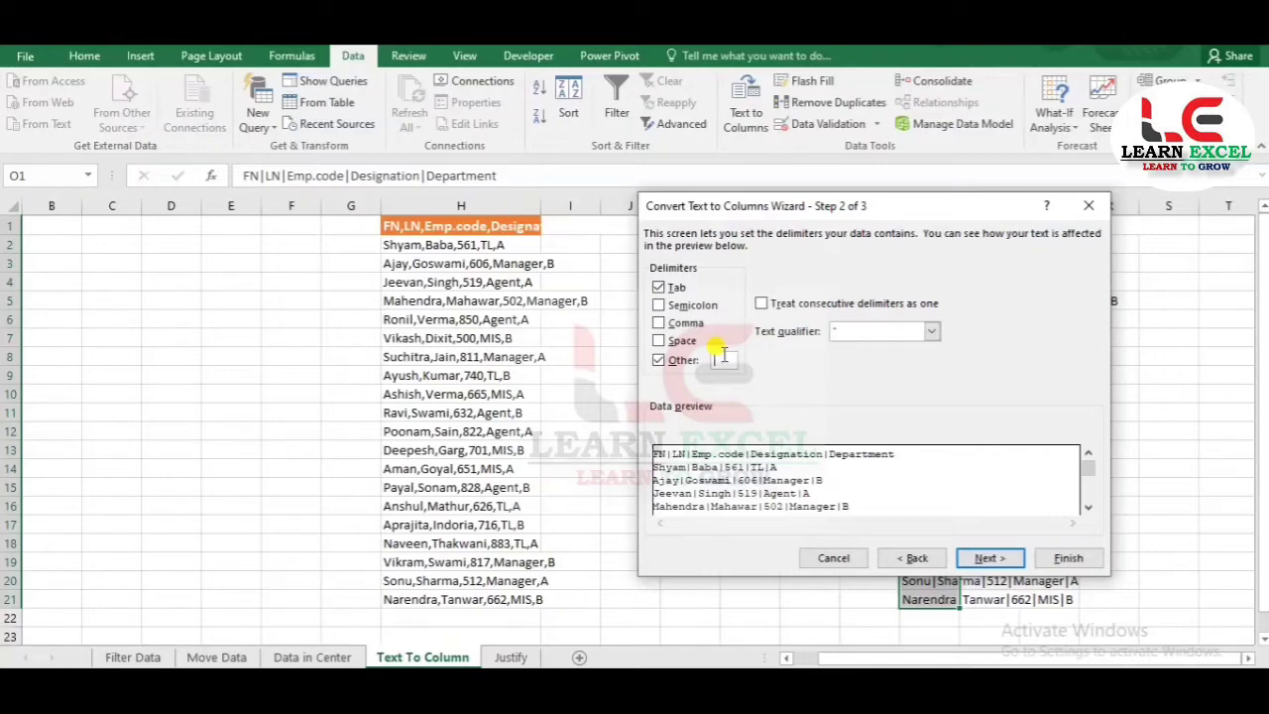
type("|")
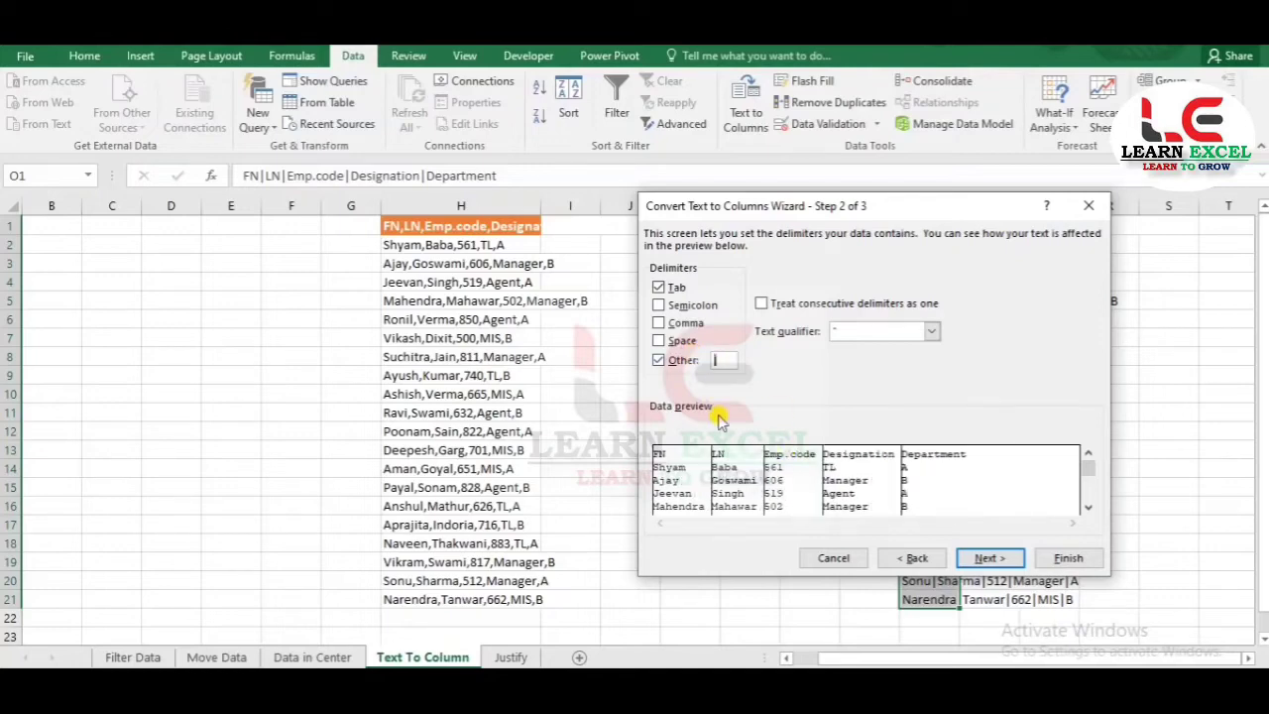
left_click(1065, 558)
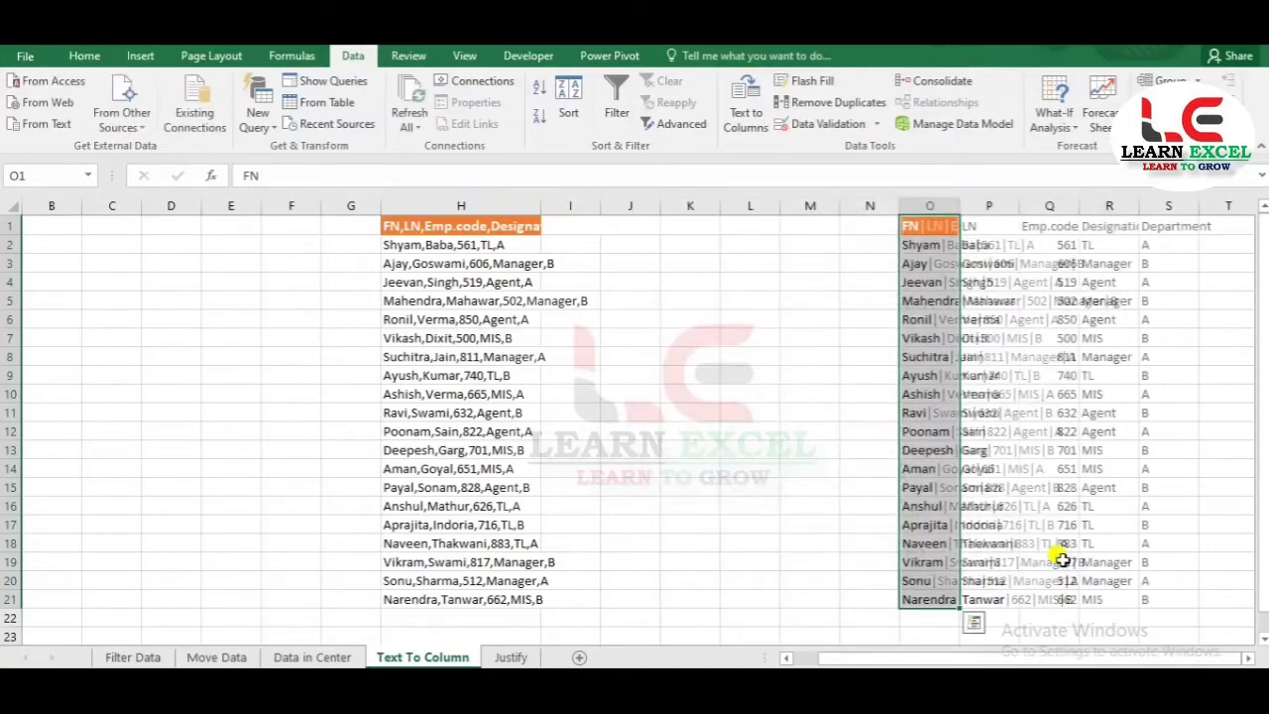
left_click_drag(921, 222, 1205, 601)
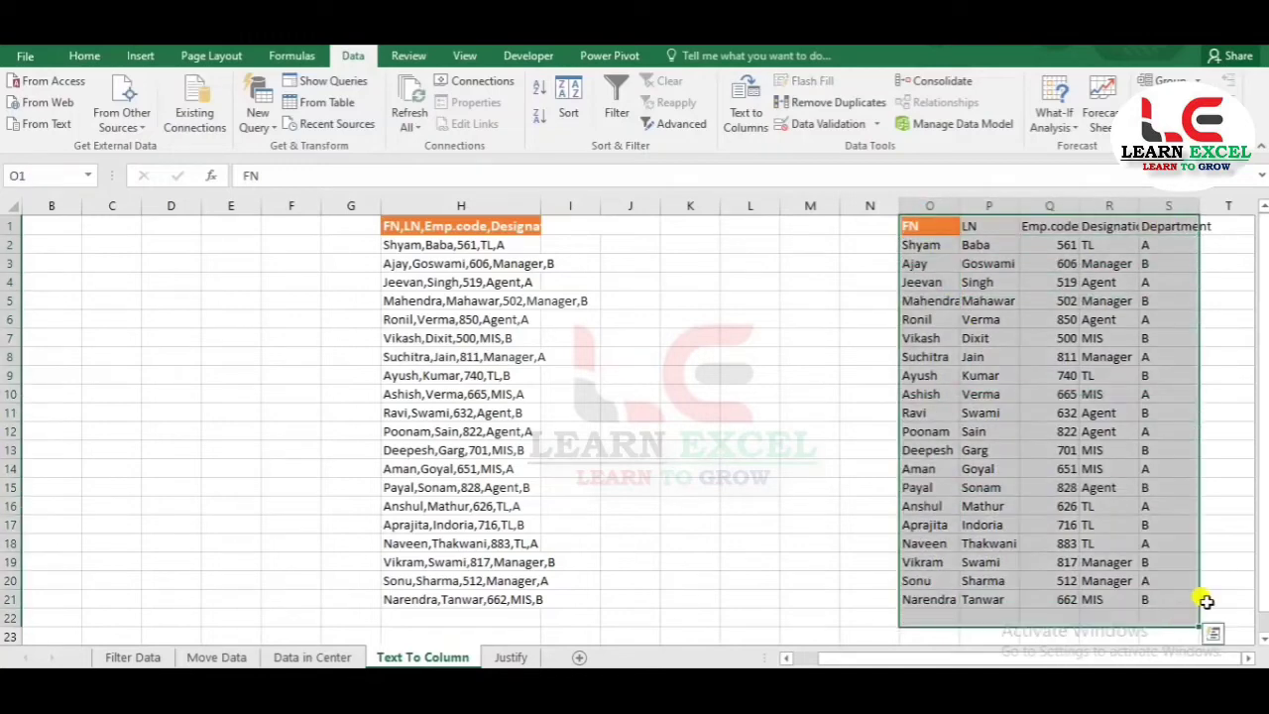
- Return to the space-separated list in column A and review range A1:A21
left_click(948, 219)
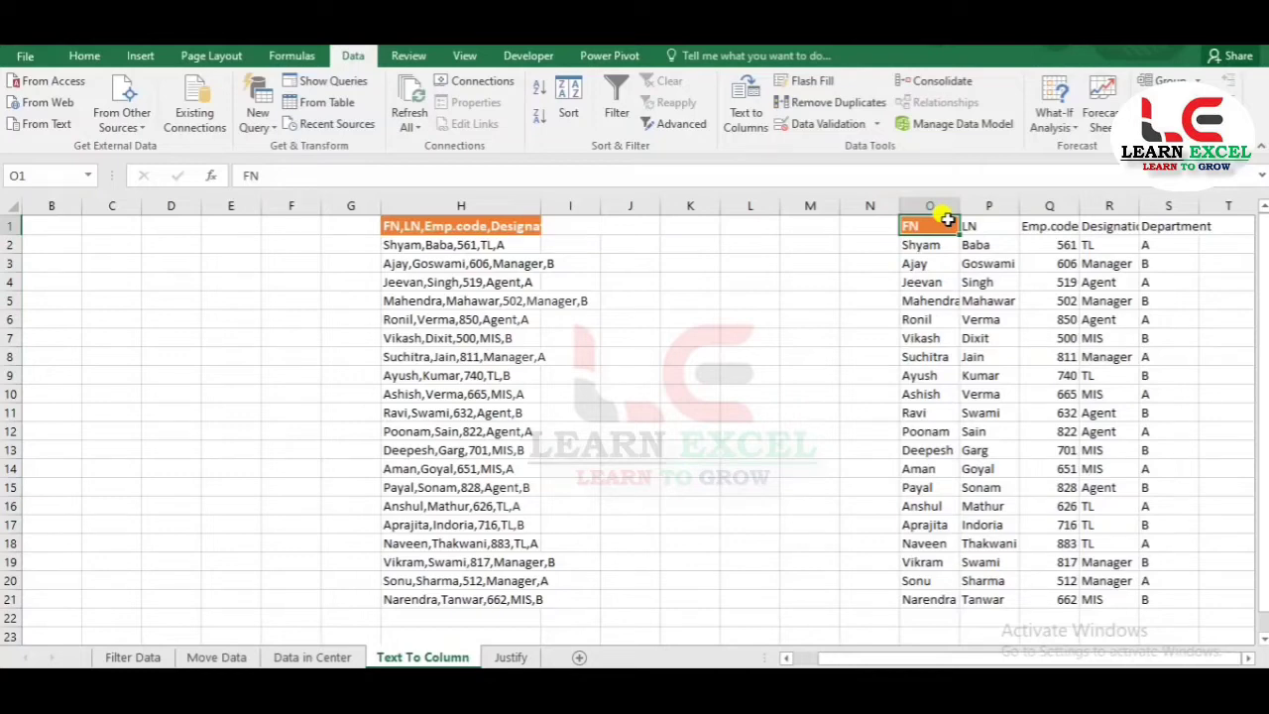
key("ctrl+Left")
key("ctrl+Left")
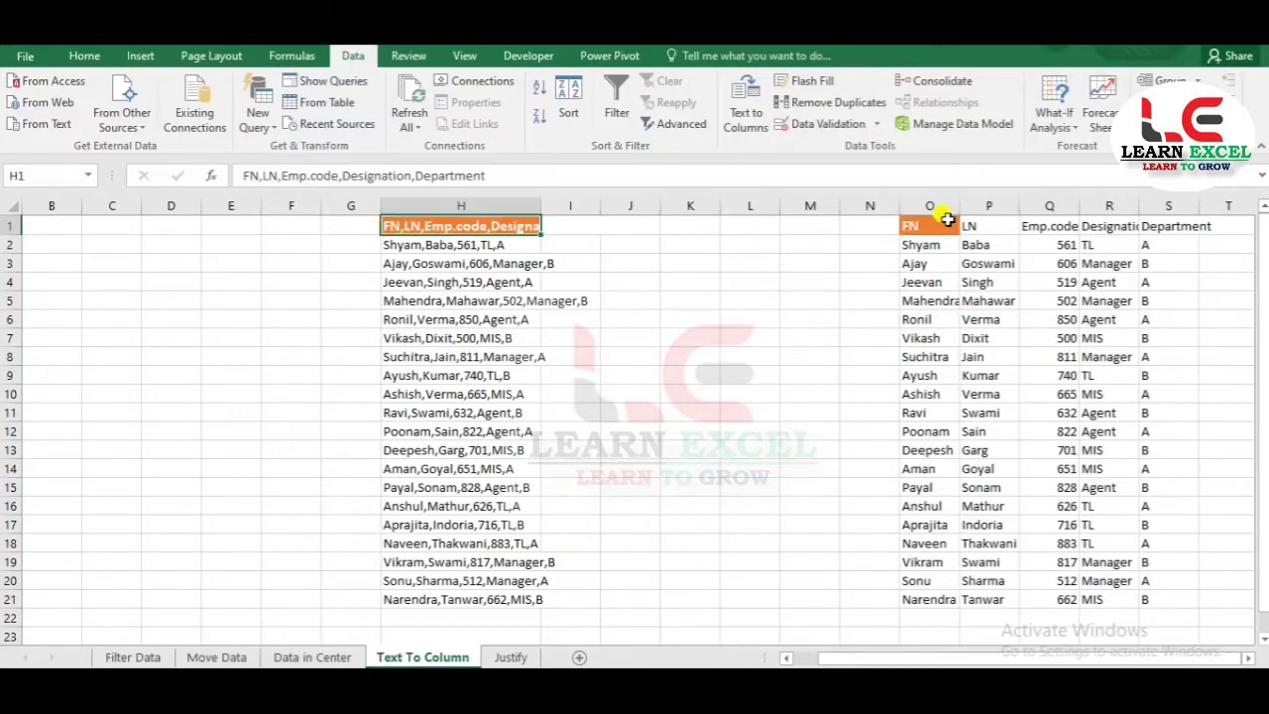
left_click(128, 302)
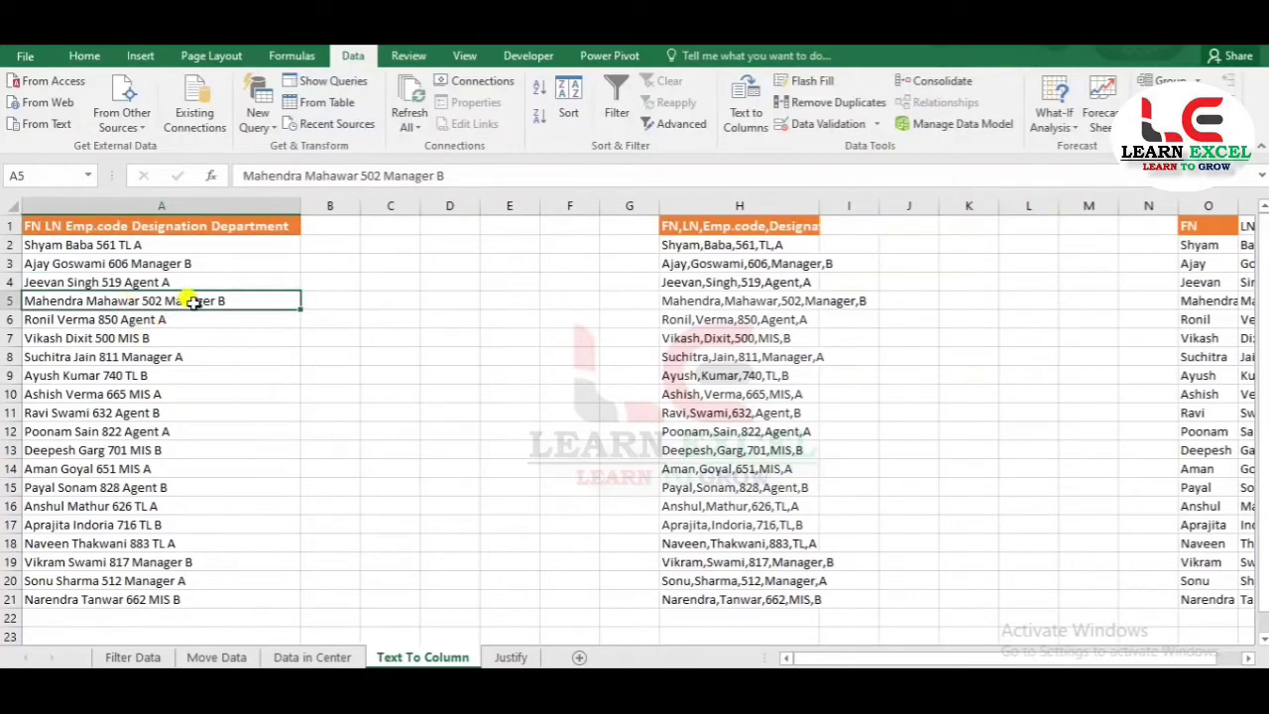
left_click_drag(240, 228, 240, 315)
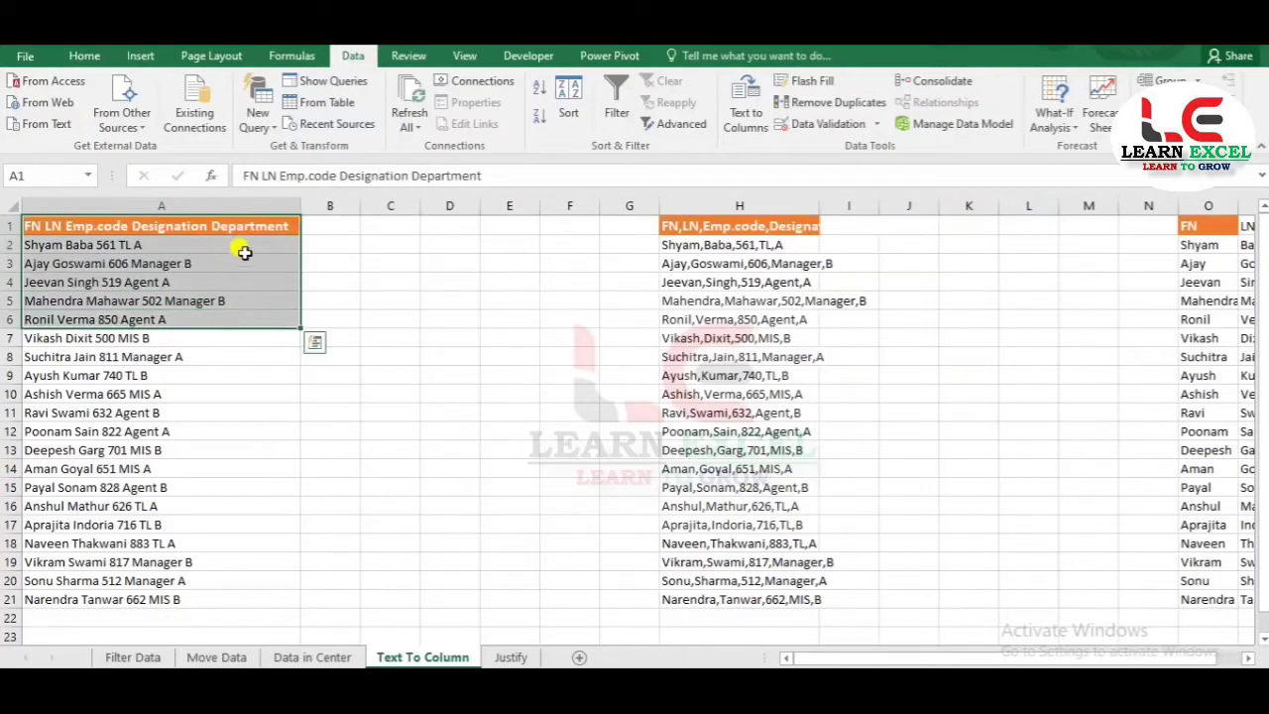
left_click_drag(236, 227, 164, 599)
left_click(311, 224)
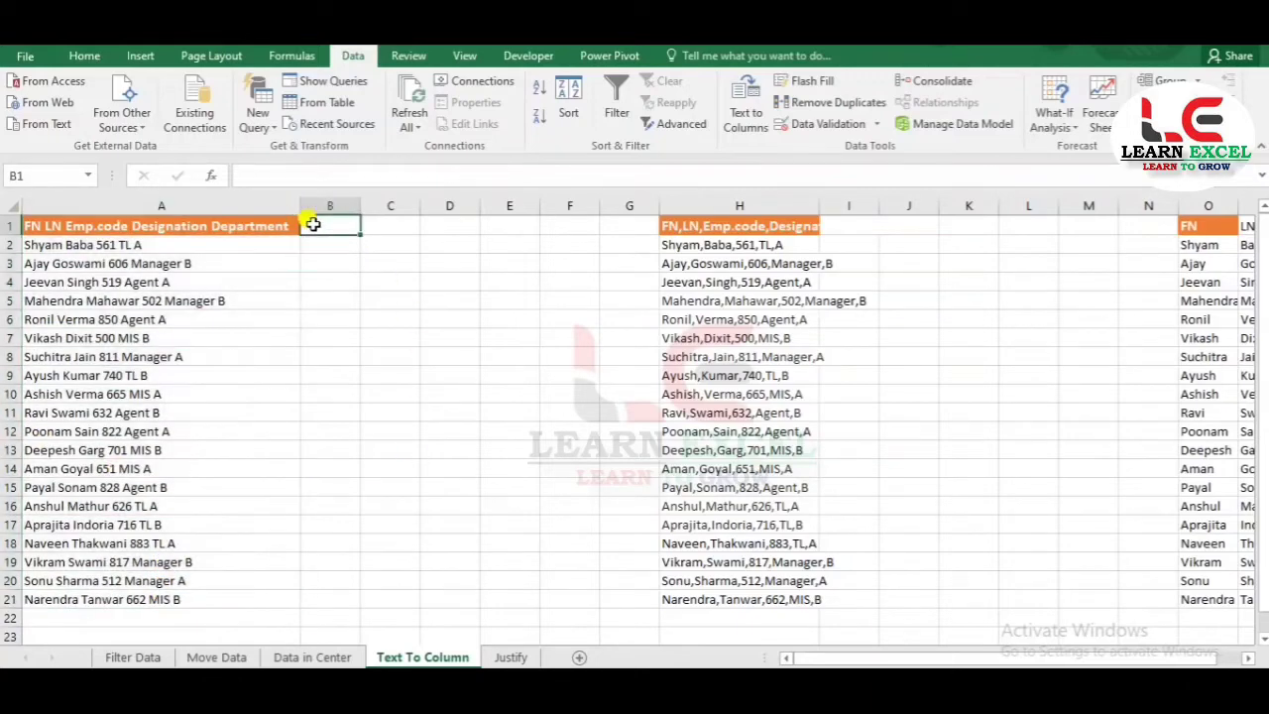
left_click_drag(71, 236, 80, 595)
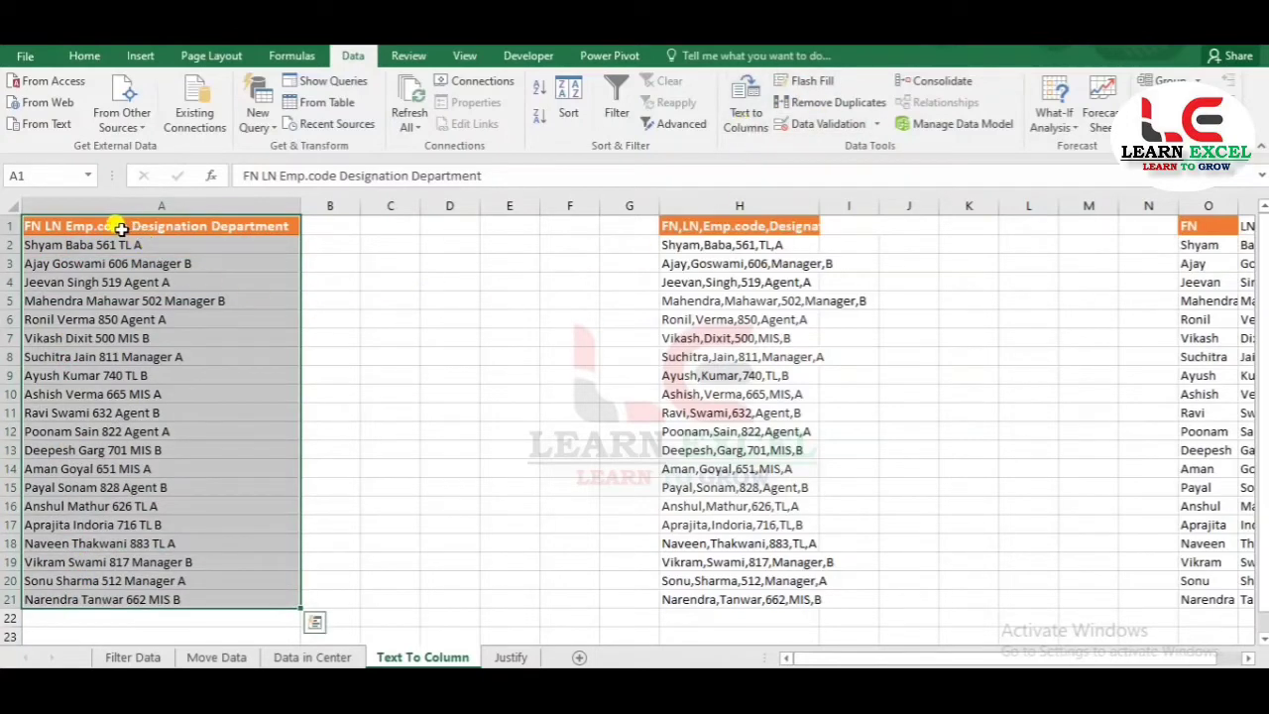
left_click_drag(114, 226, 99, 598)
- Enter the first record's employee code in B2 and Flash Fill the remaining codes through B21
left_click(317, 247)
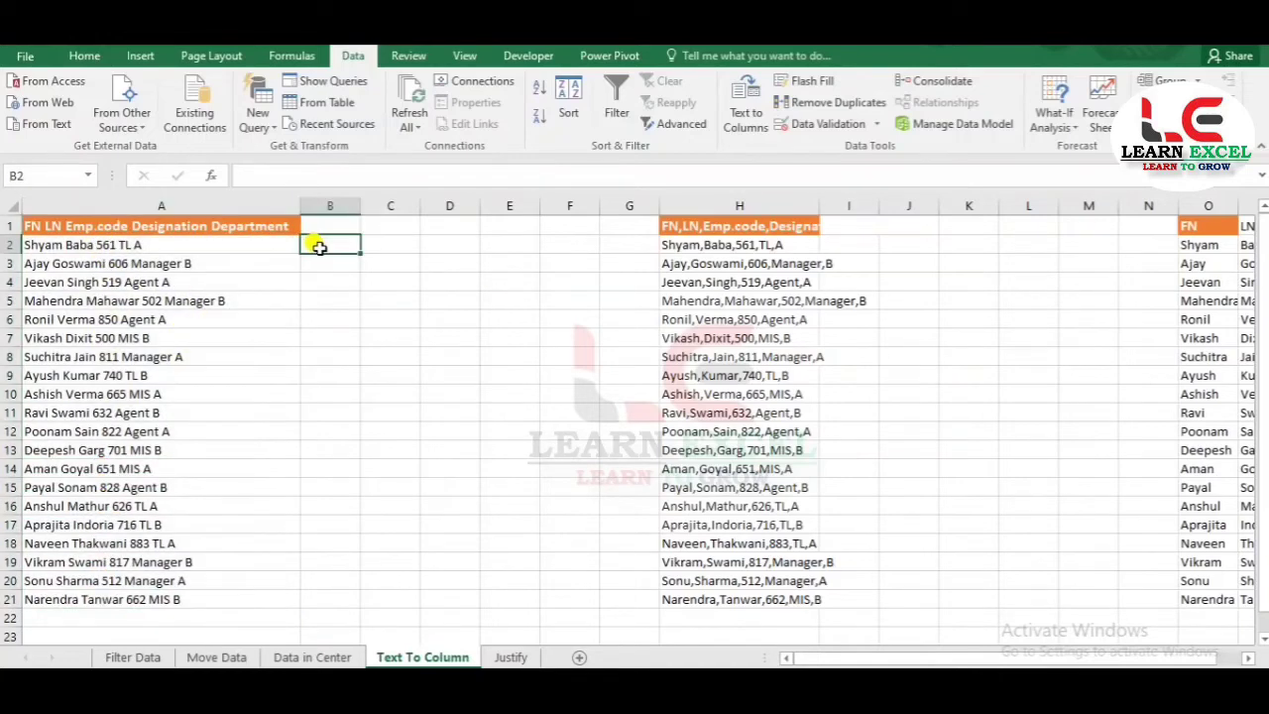
type("561")
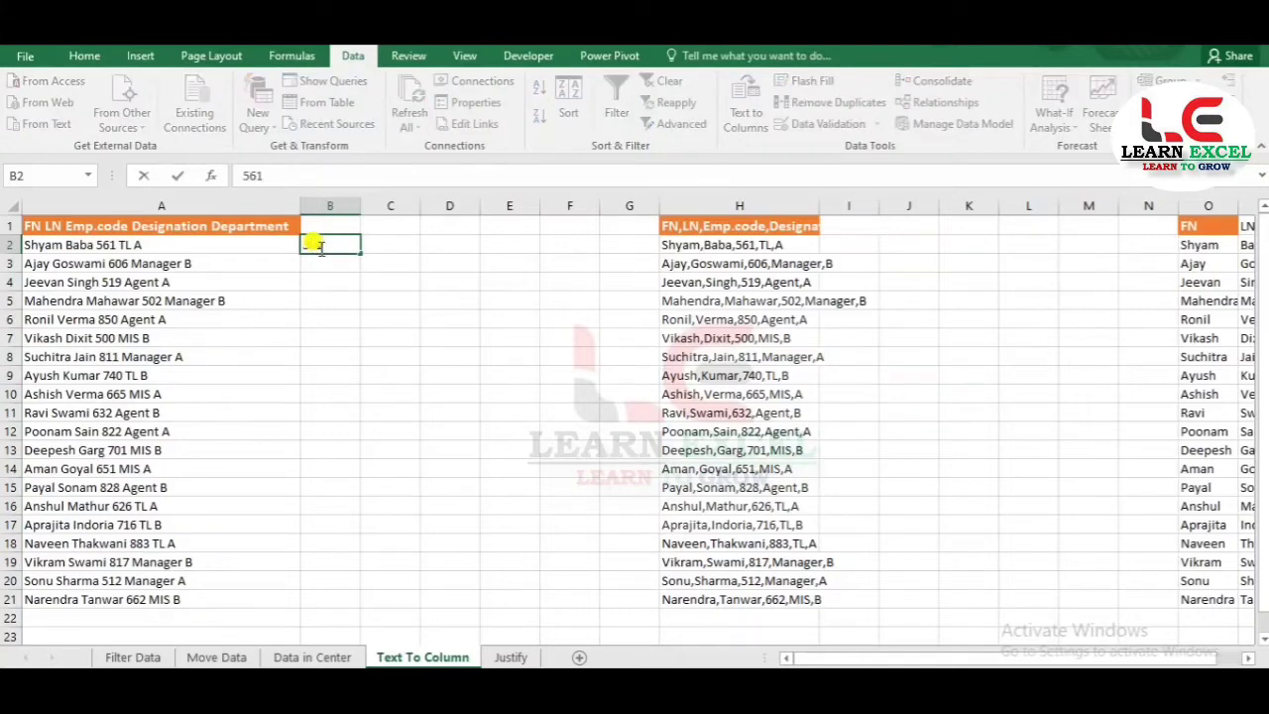
key("Return")
left_click_drag(326, 244, 319, 597)
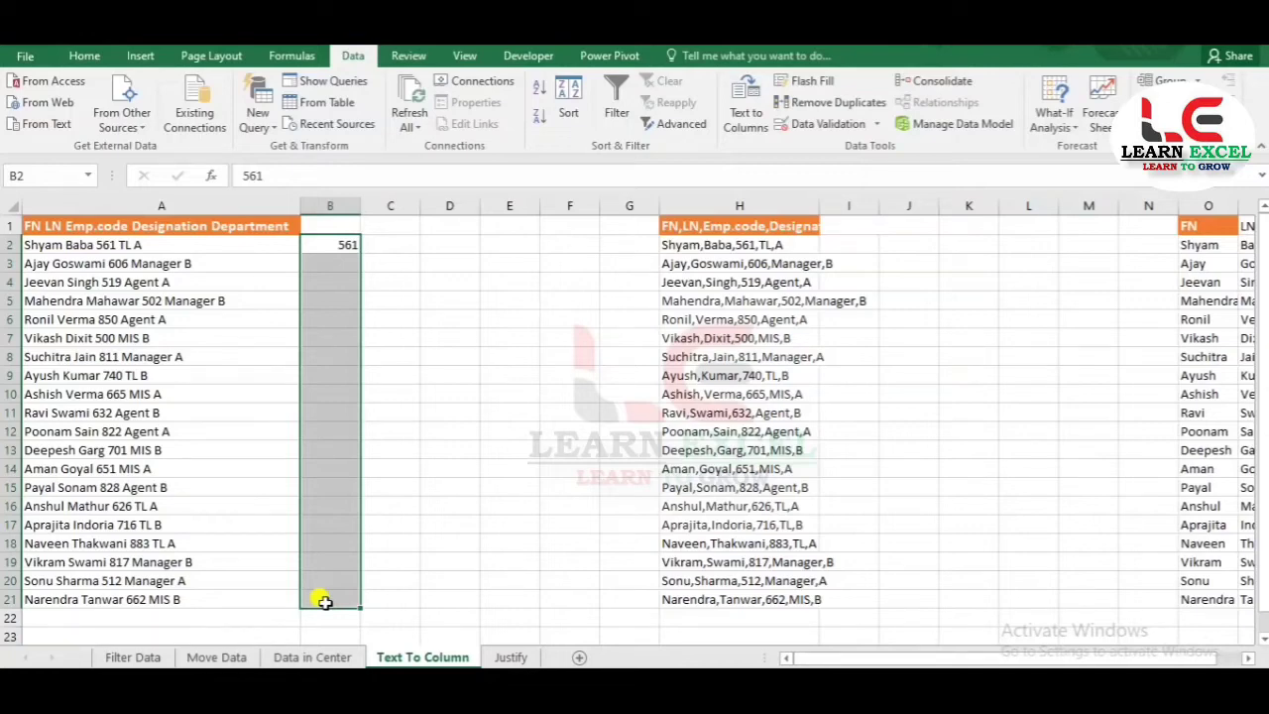
key("ctrl+e")
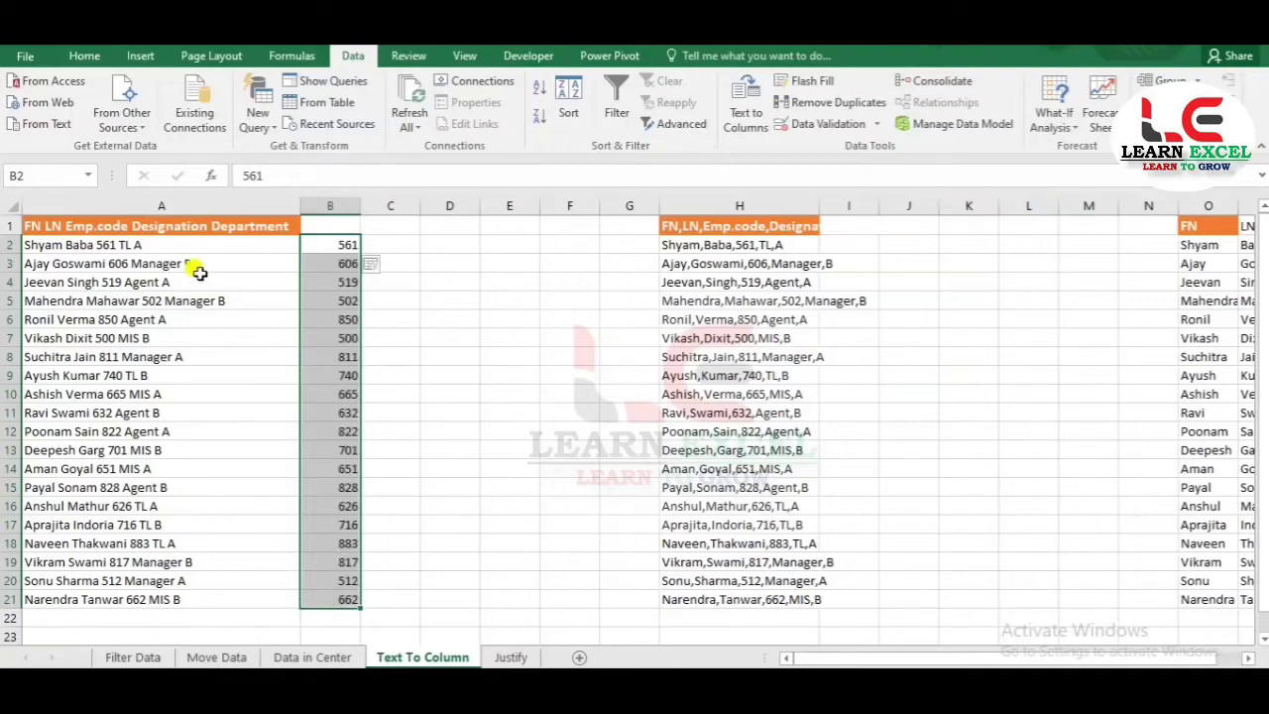
- Compare the extracted codes with the column A list and clear B2:B21
left_click_drag(154, 245, 95, 589)
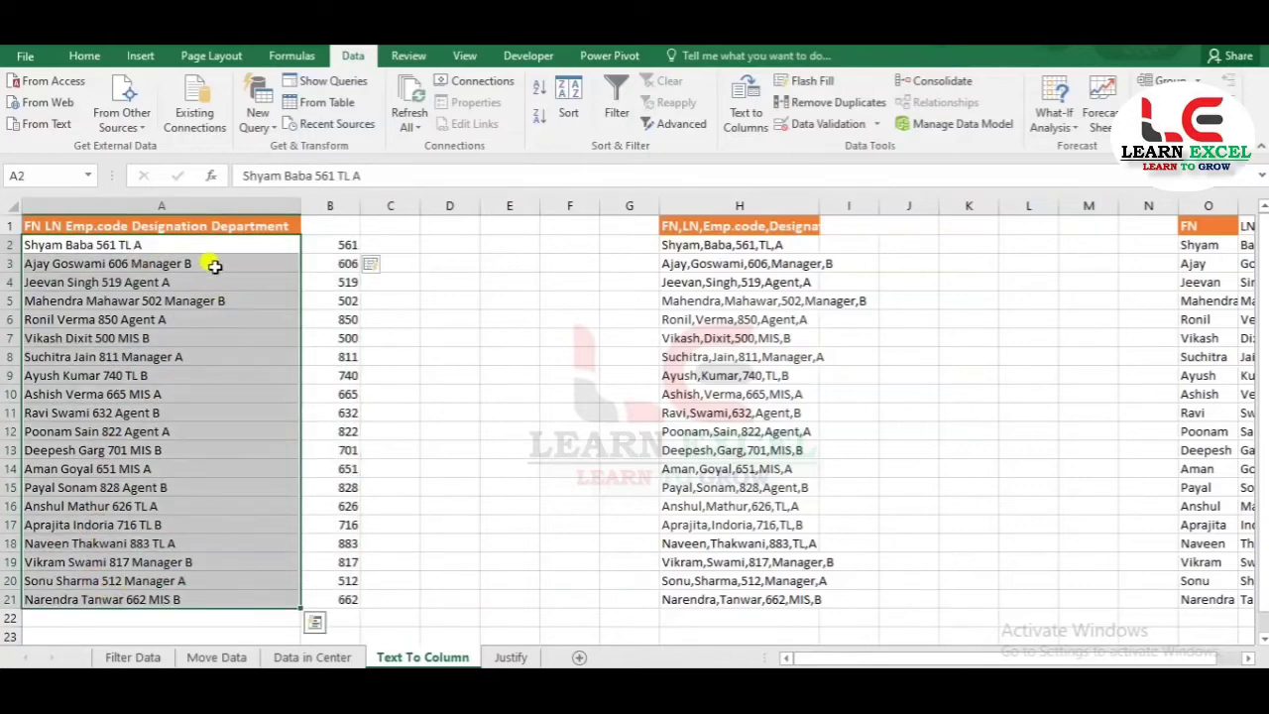
left_click_drag(332, 244, 328, 593)
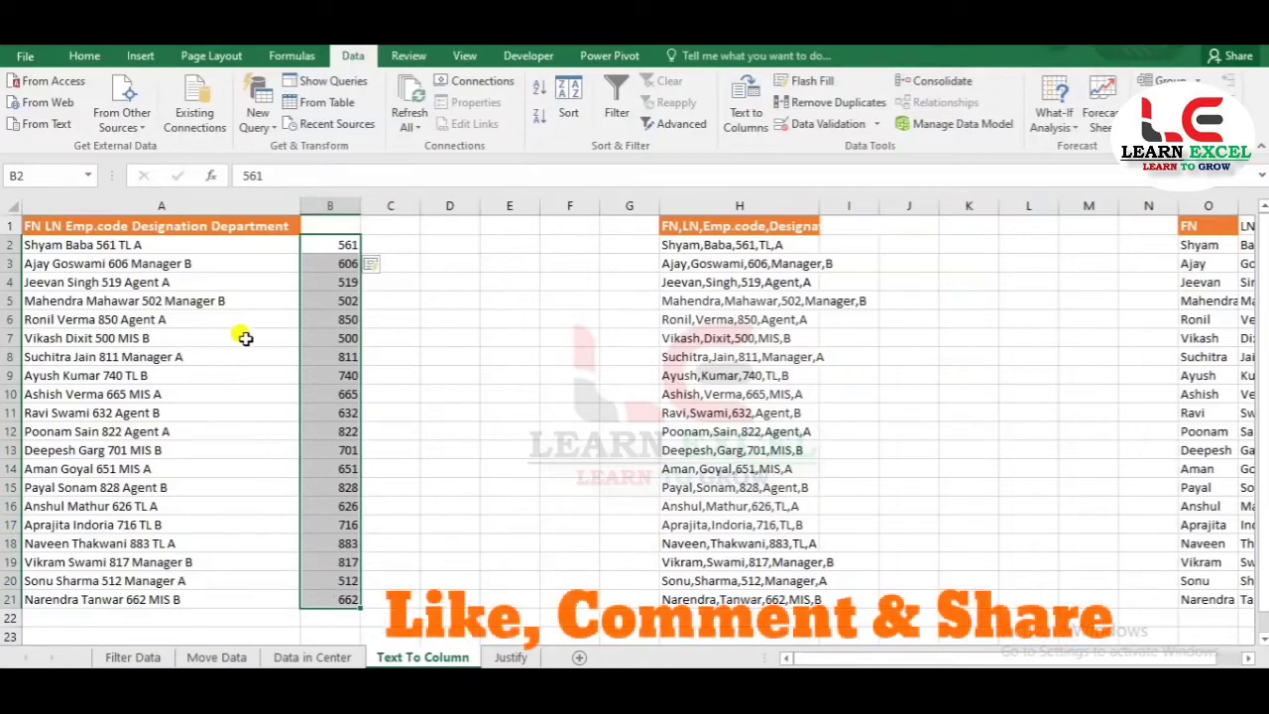
left_click_drag(187, 244, 169, 599)
left_click_drag(332, 244, 336, 589)
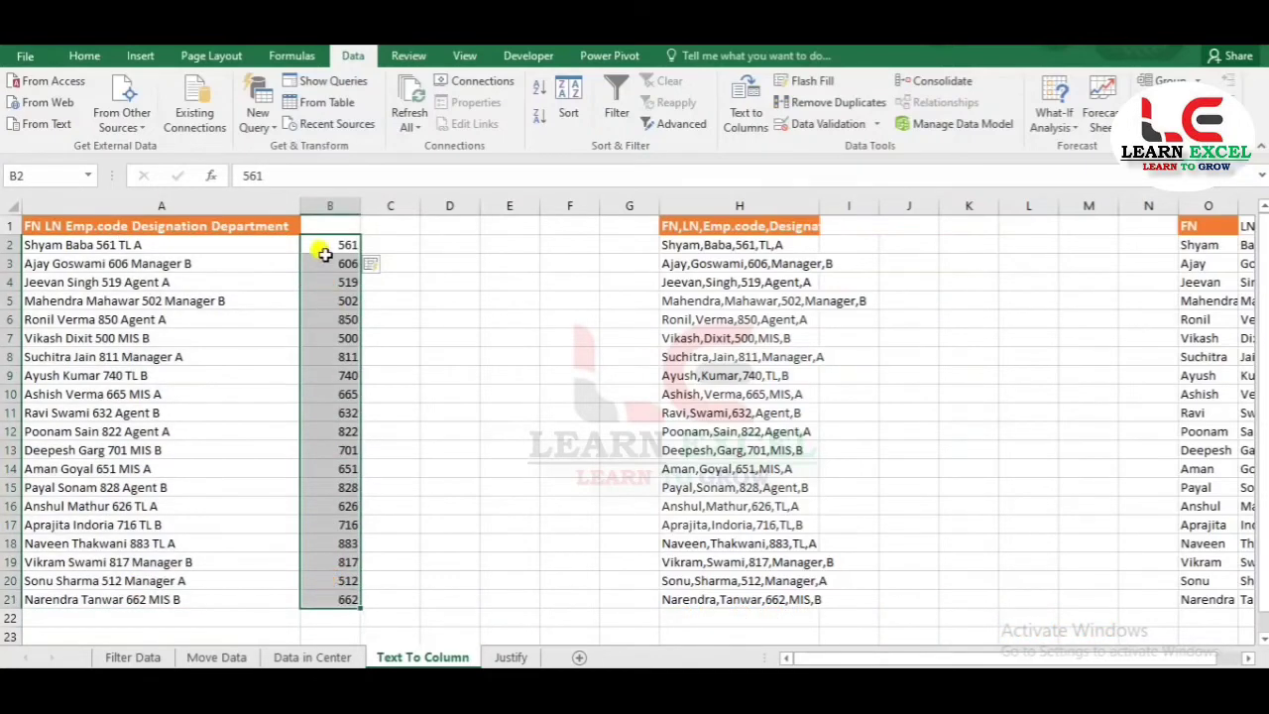
key("Delete")
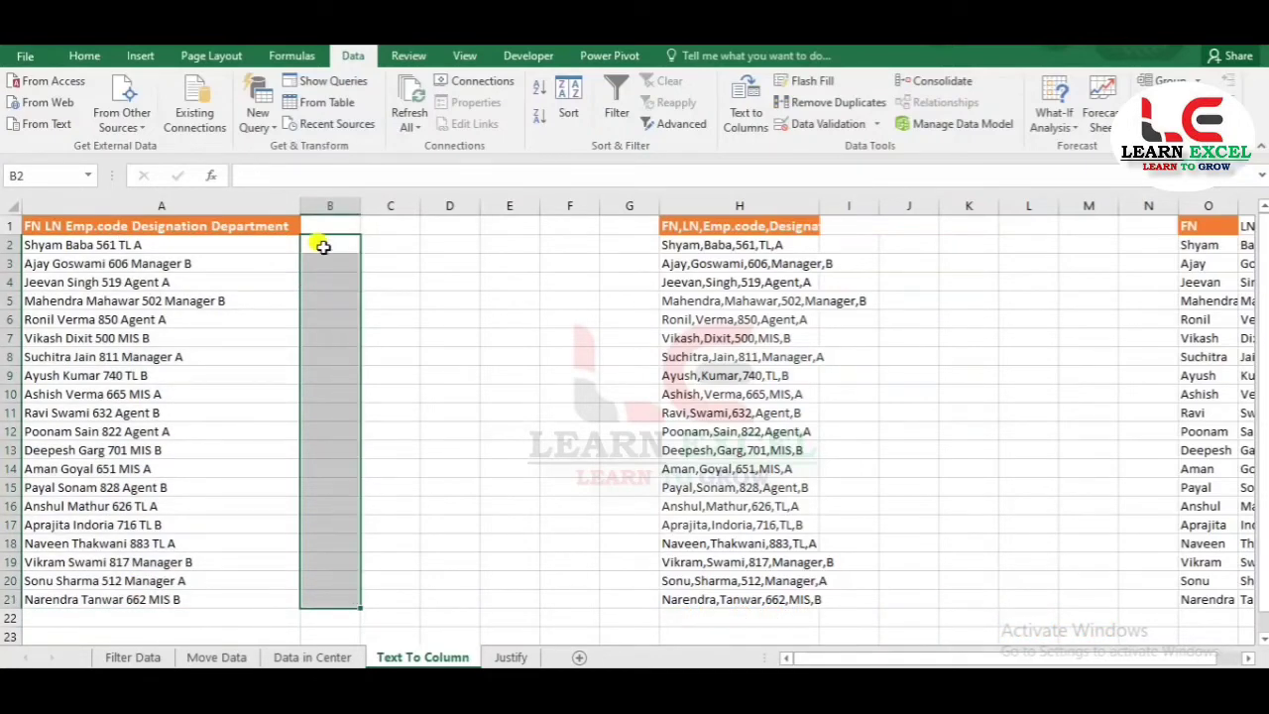
- Enter TL in B2 and Flash Fill the designations through B21
left_click(322, 246)
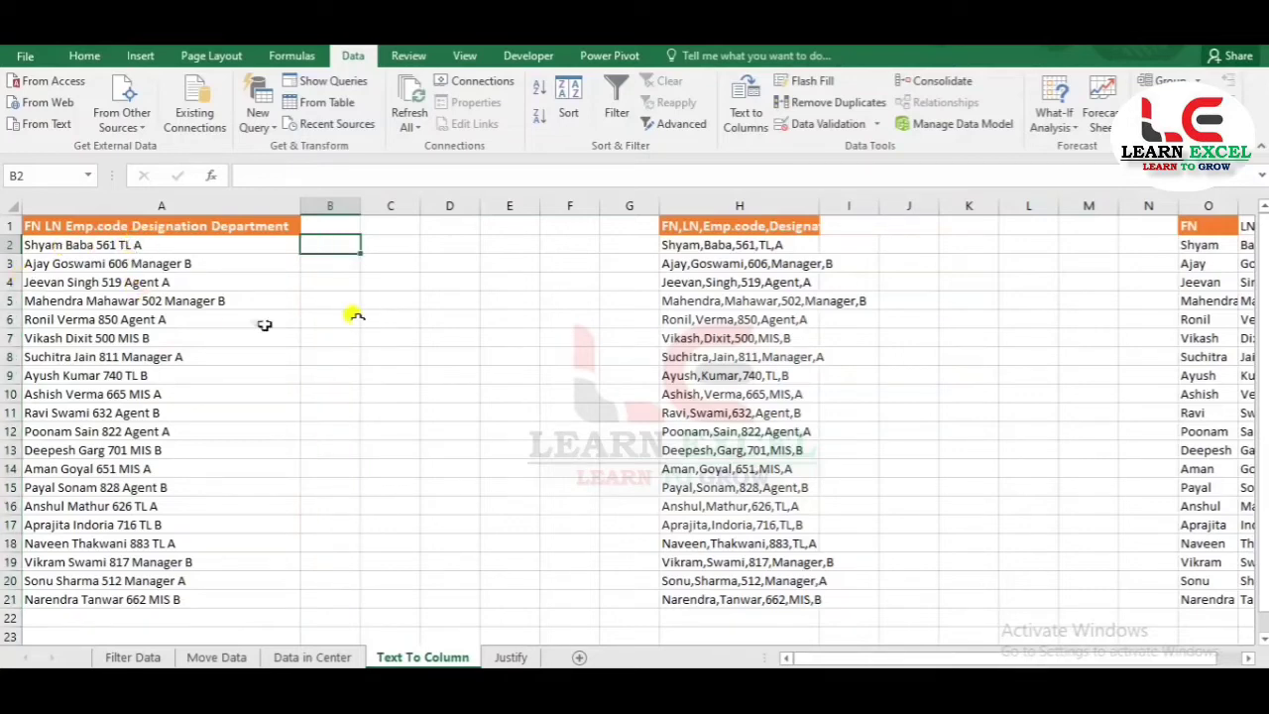
type("TL")
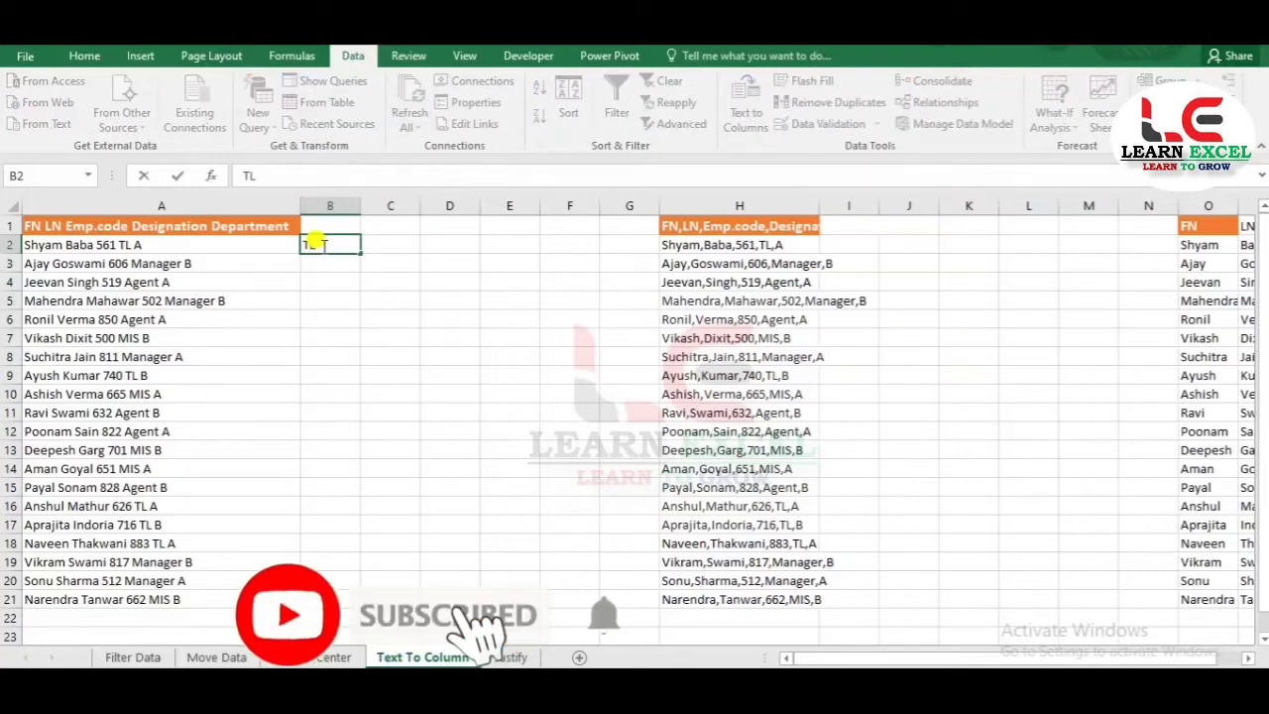
left_click(261, 261)
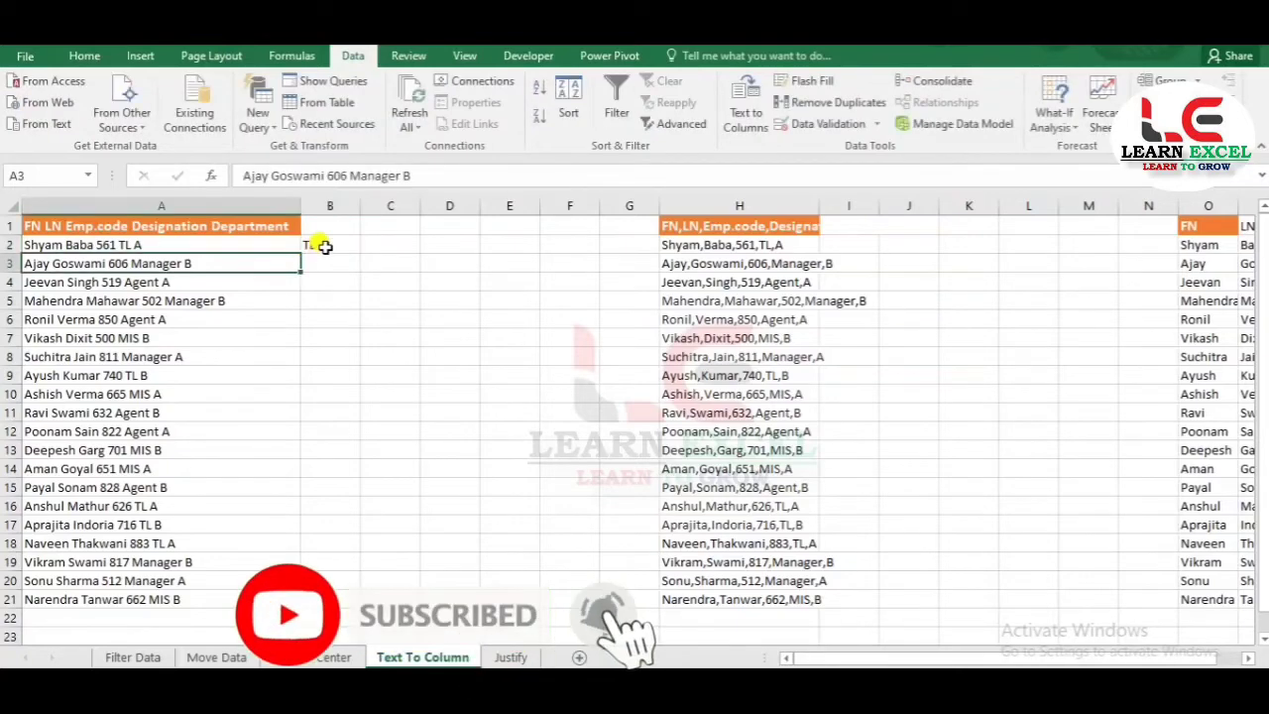
left_click_drag(320, 244, 335, 595)
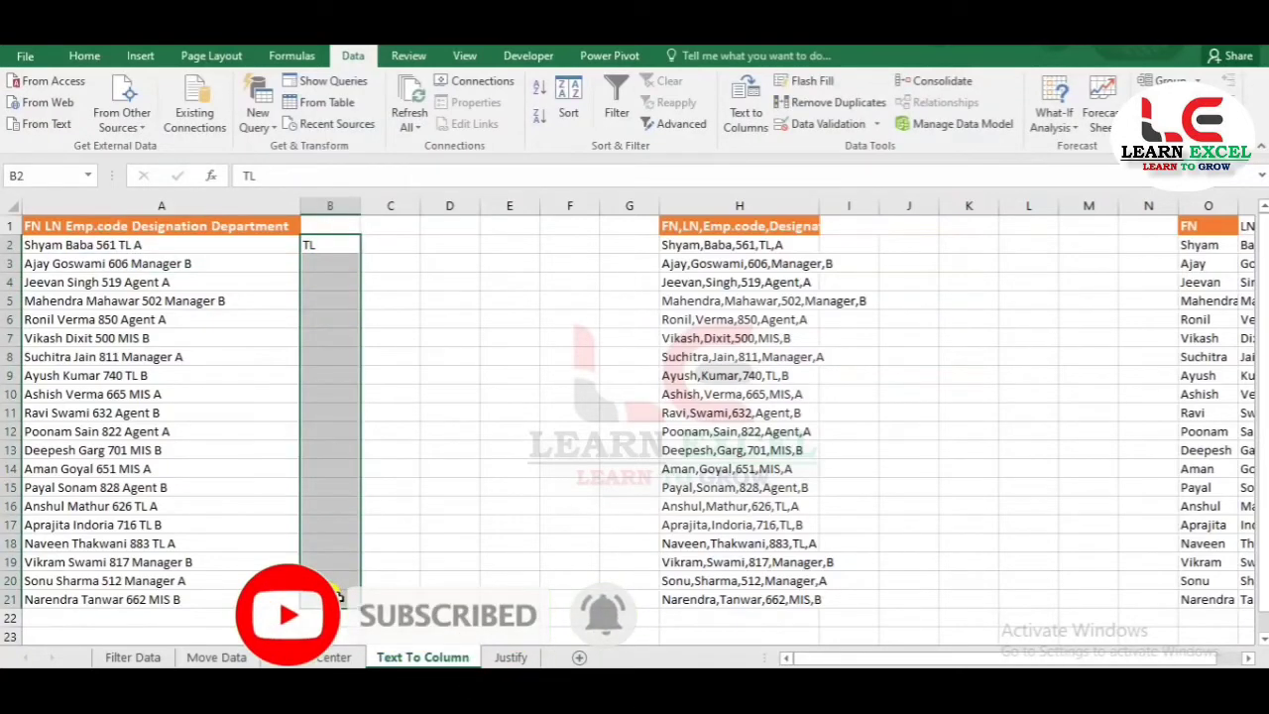
key("ctrl+e")
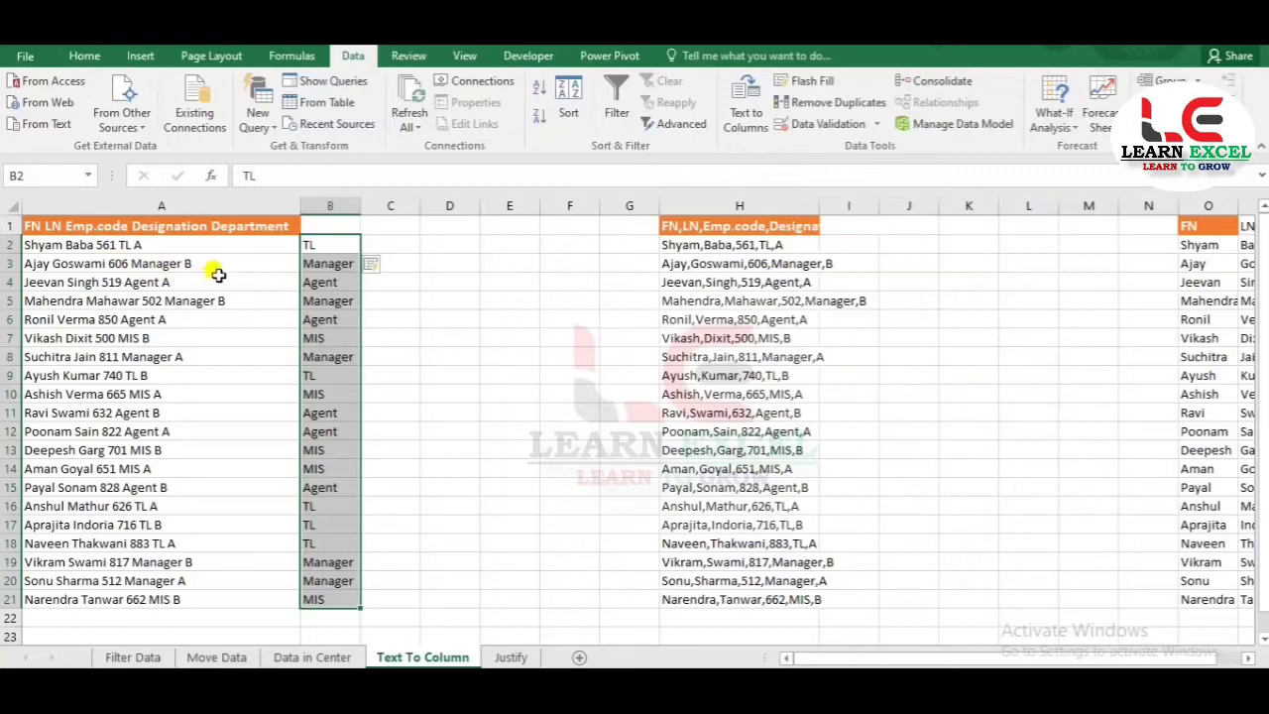
- Enter the first record's first name in C2 and Flash Fill the first names through C21
left_click(377, 243)
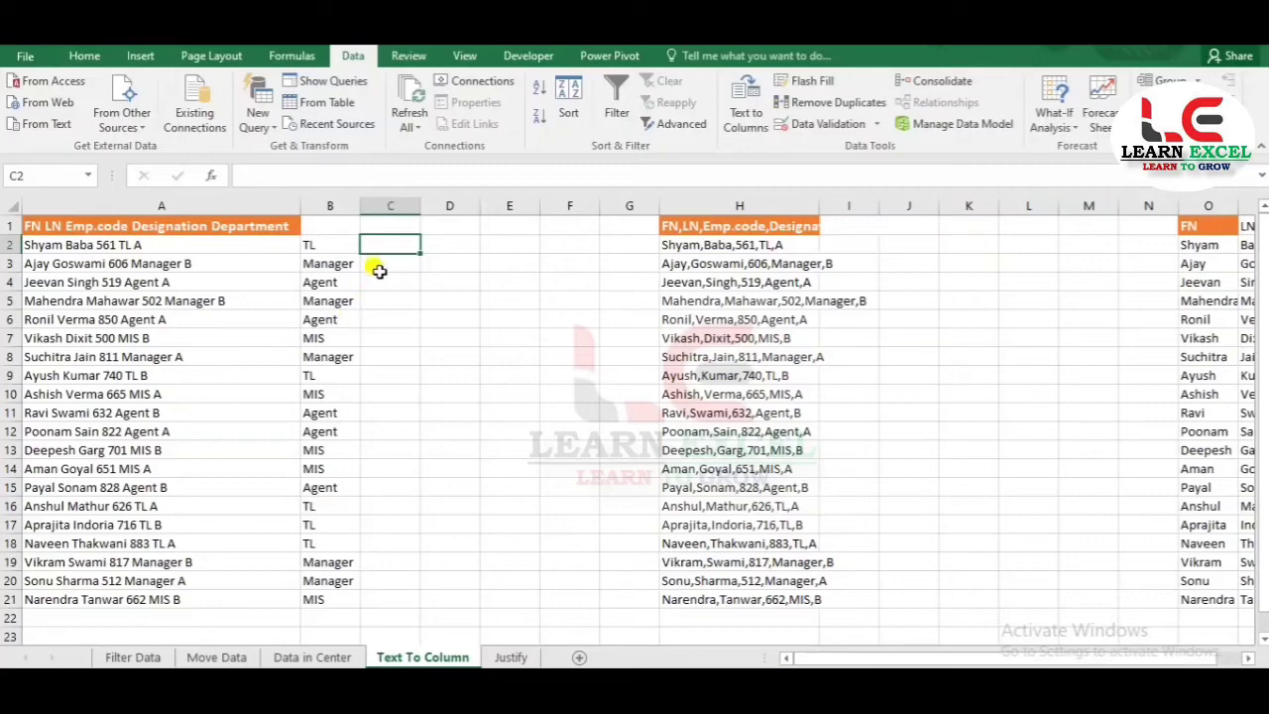
type("Shyam")
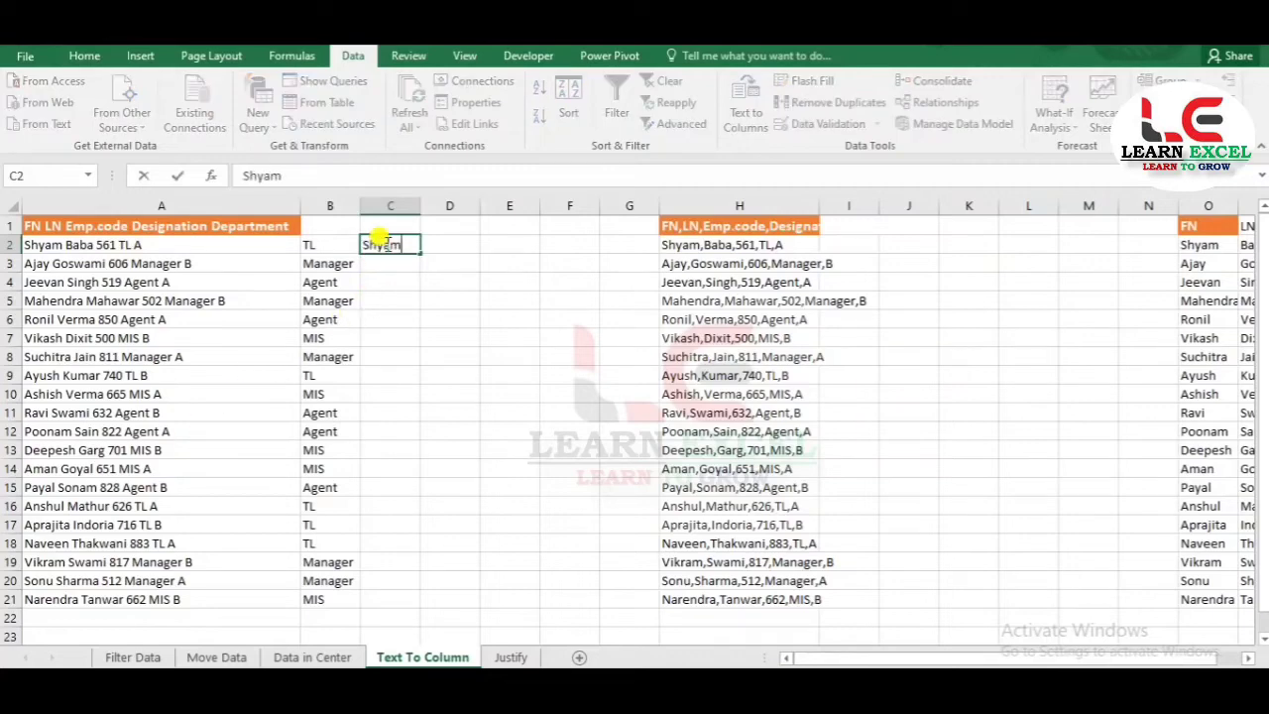
key("Return")
left_click_drag(382, 244, 376, 593)
key("ctrl+e")
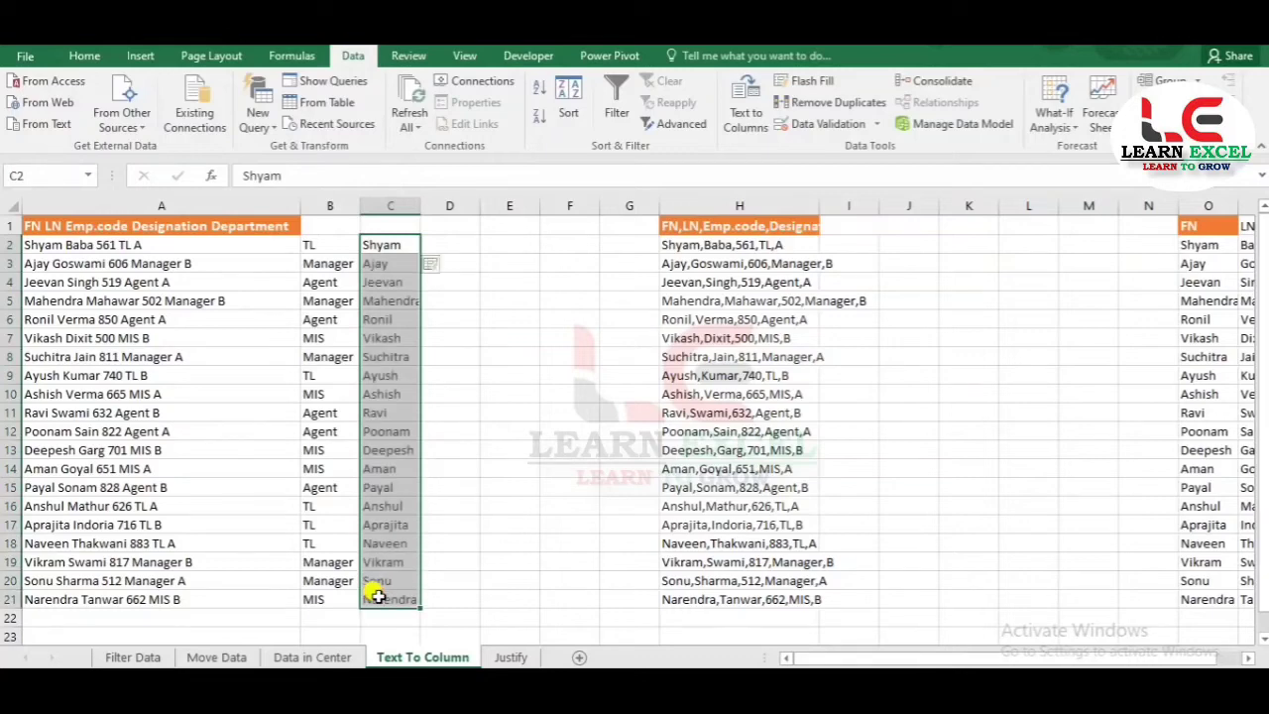
- Add the last name to C2 so the Flash Fill updates column C to full names, and check the results
double_click(392, 245)
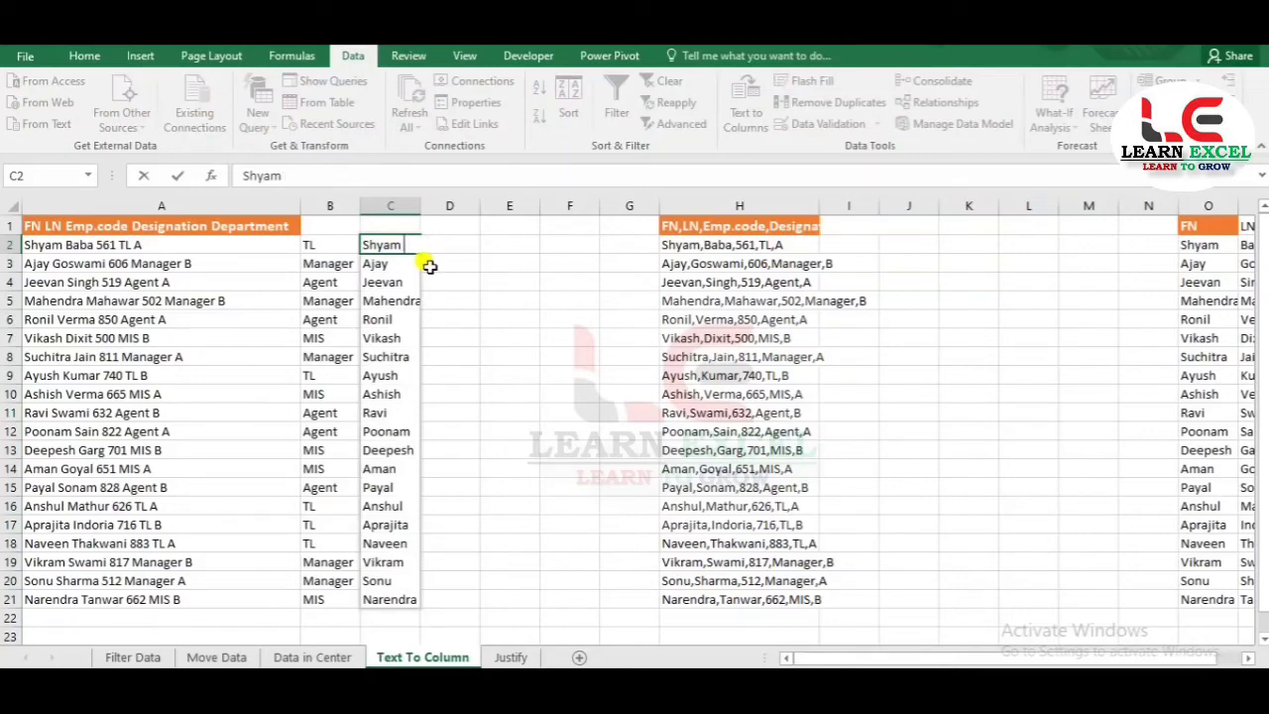
key("Return")
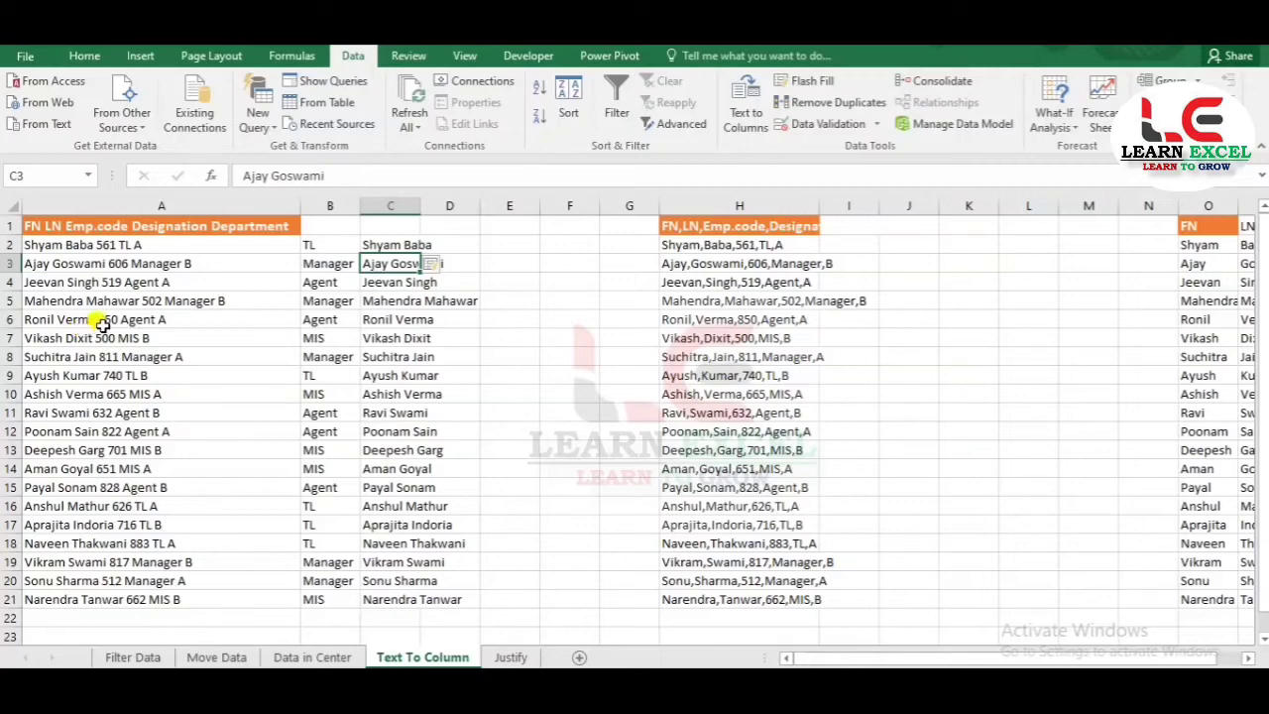
left_click(349, 245)
left_click(381, 245)
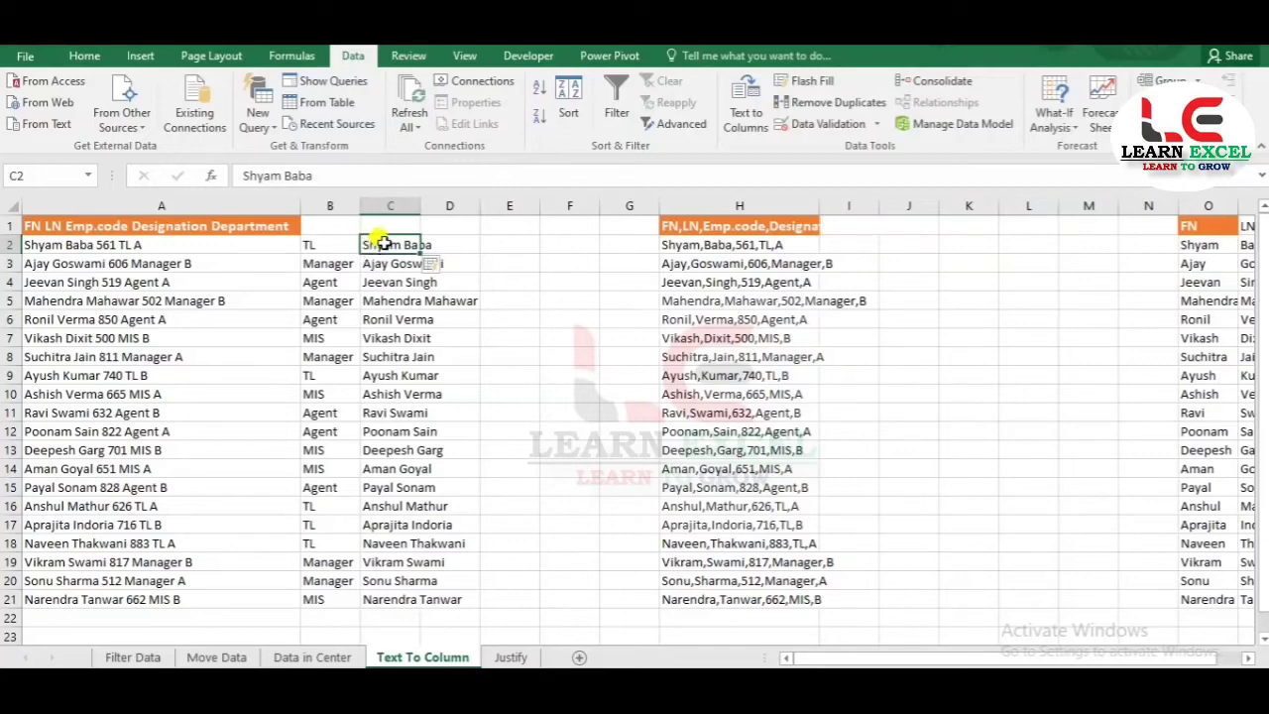
left_click(378, 301)
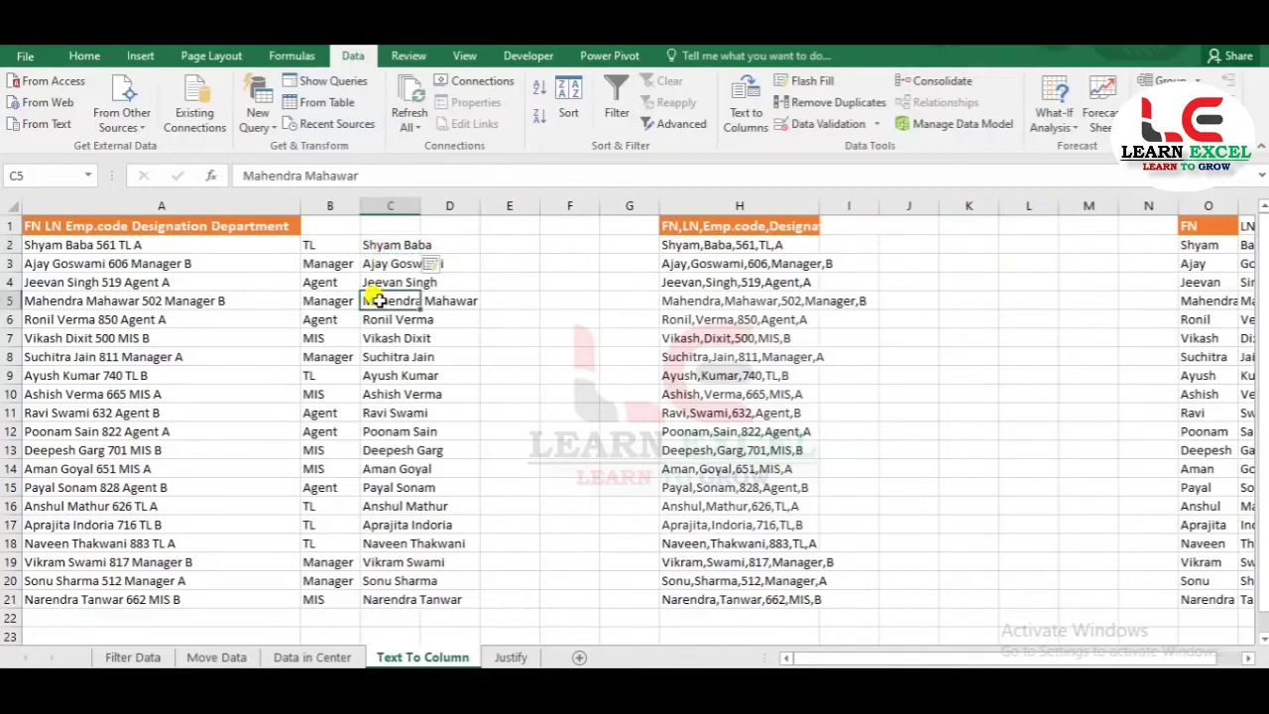
left_click(287, 334)
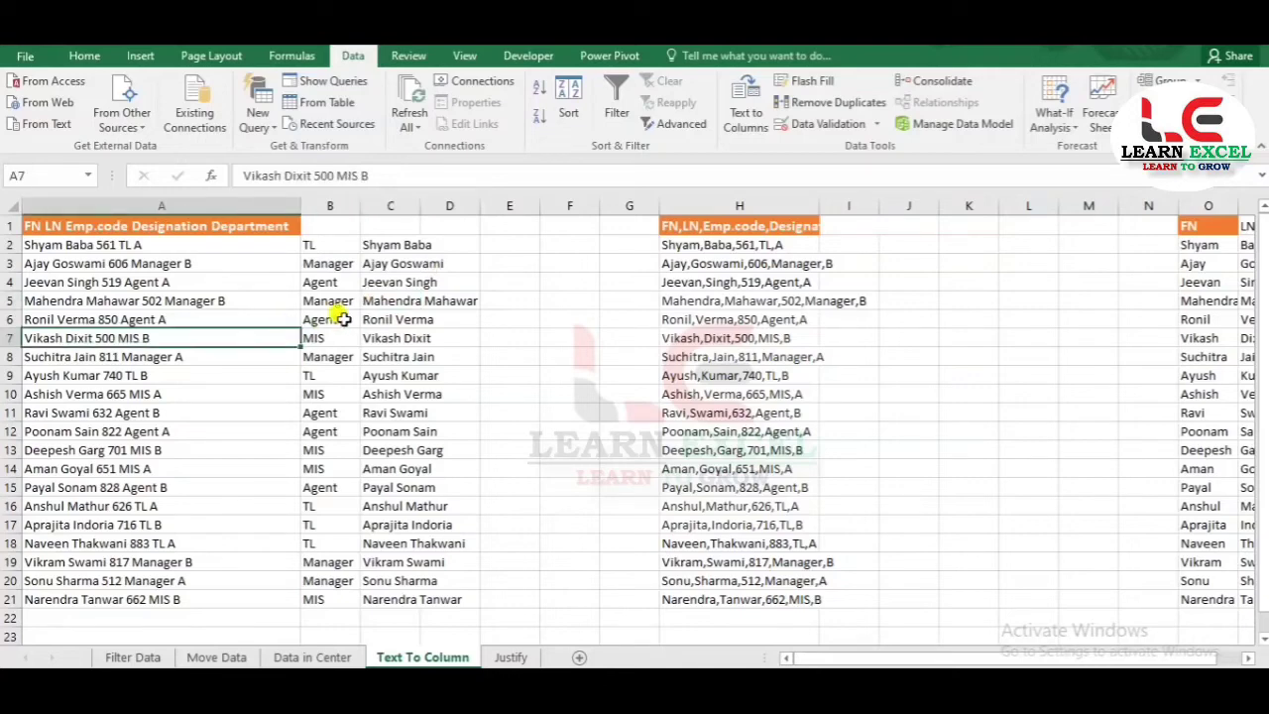
left_click(428, 319)
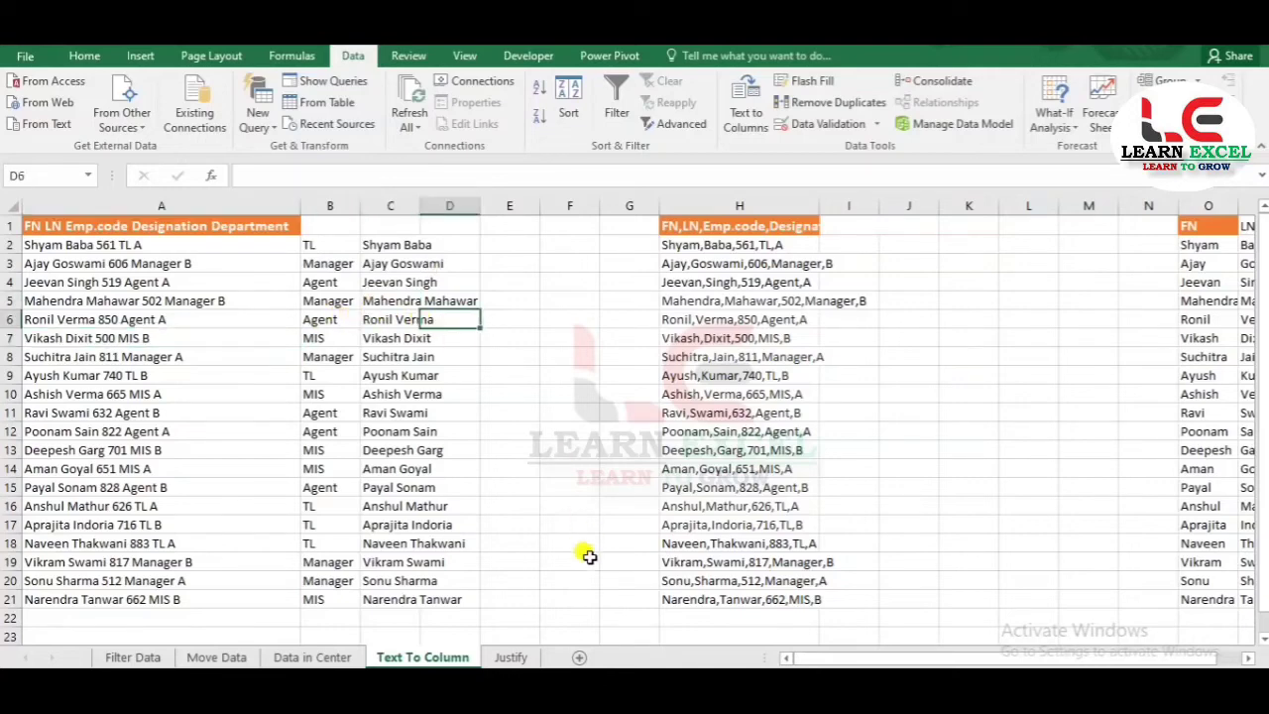
- Open the Justify sheet and select the long paragraph in A1
left_click(507, 657)
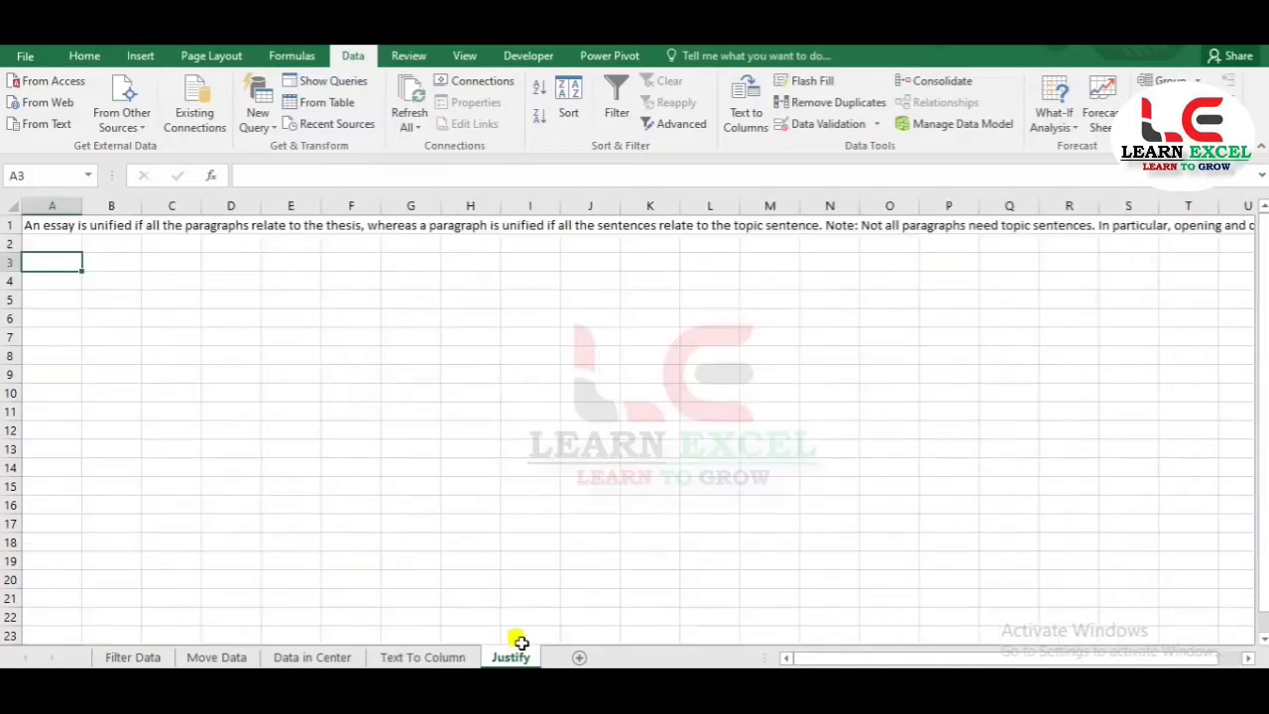
left_click(93, 349)
left_click(41, 238)
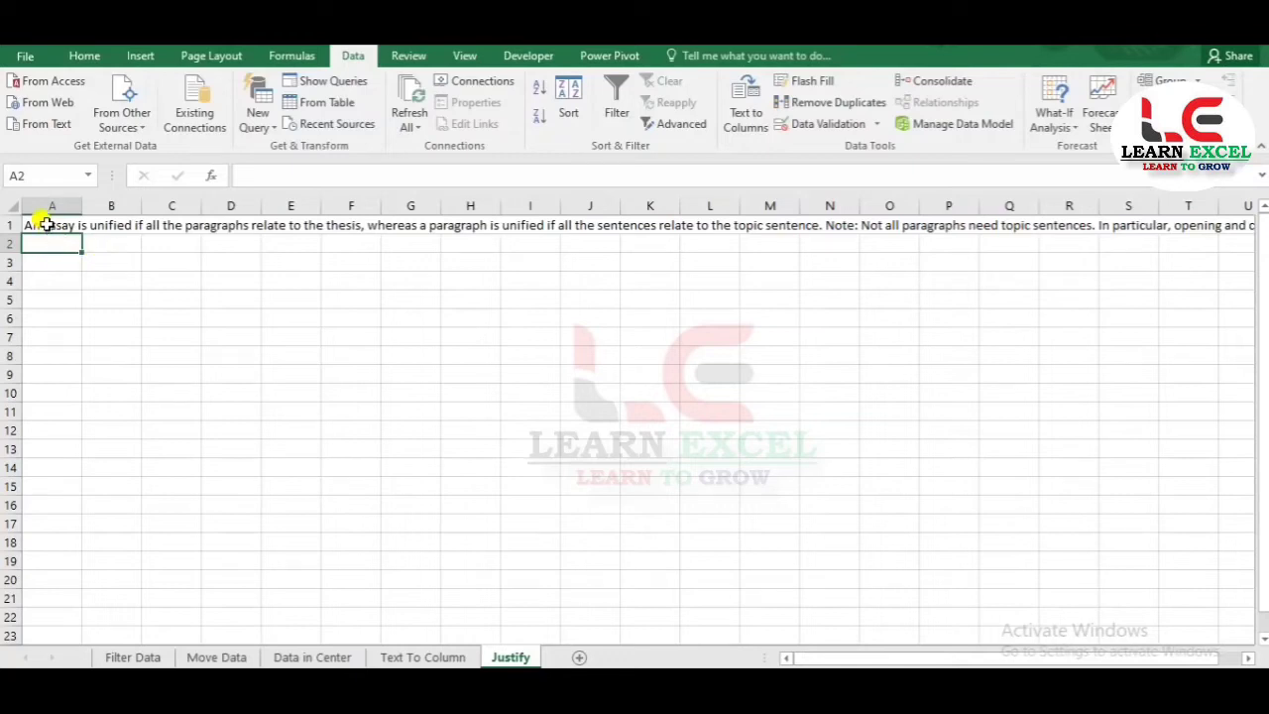
left_click(40, 220)
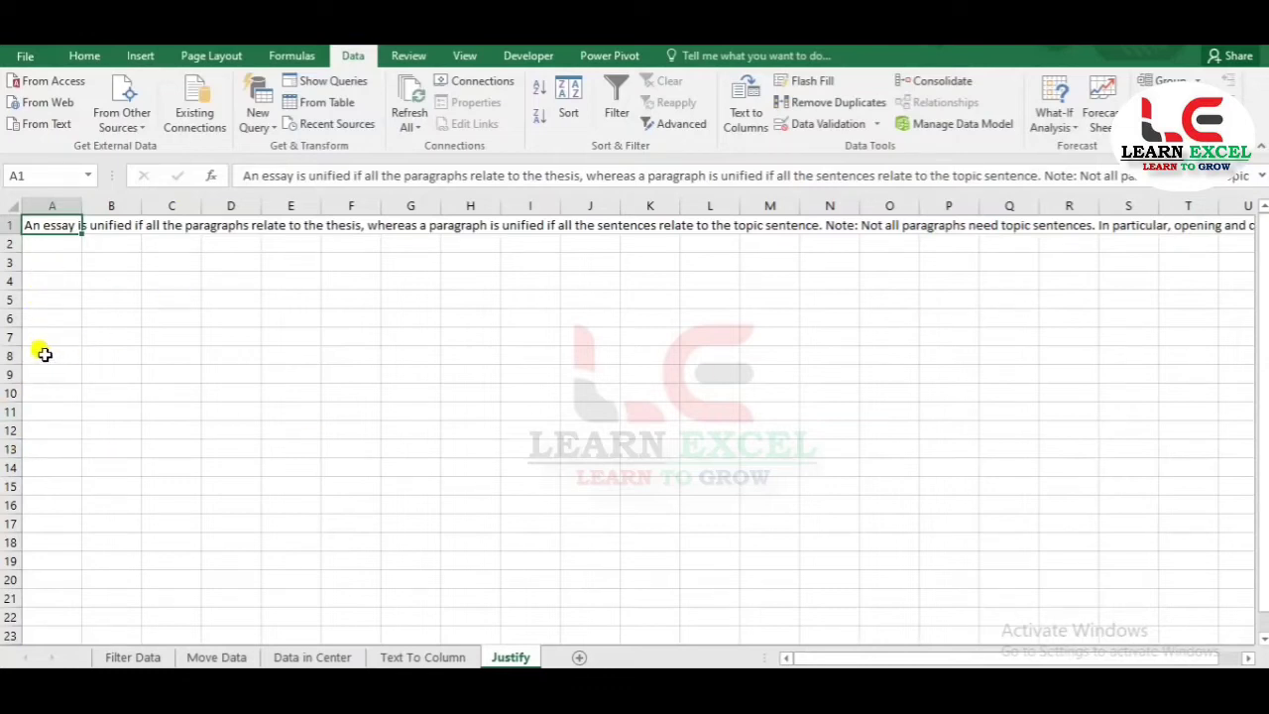
left_click_drag(42, 355, 190, 462)
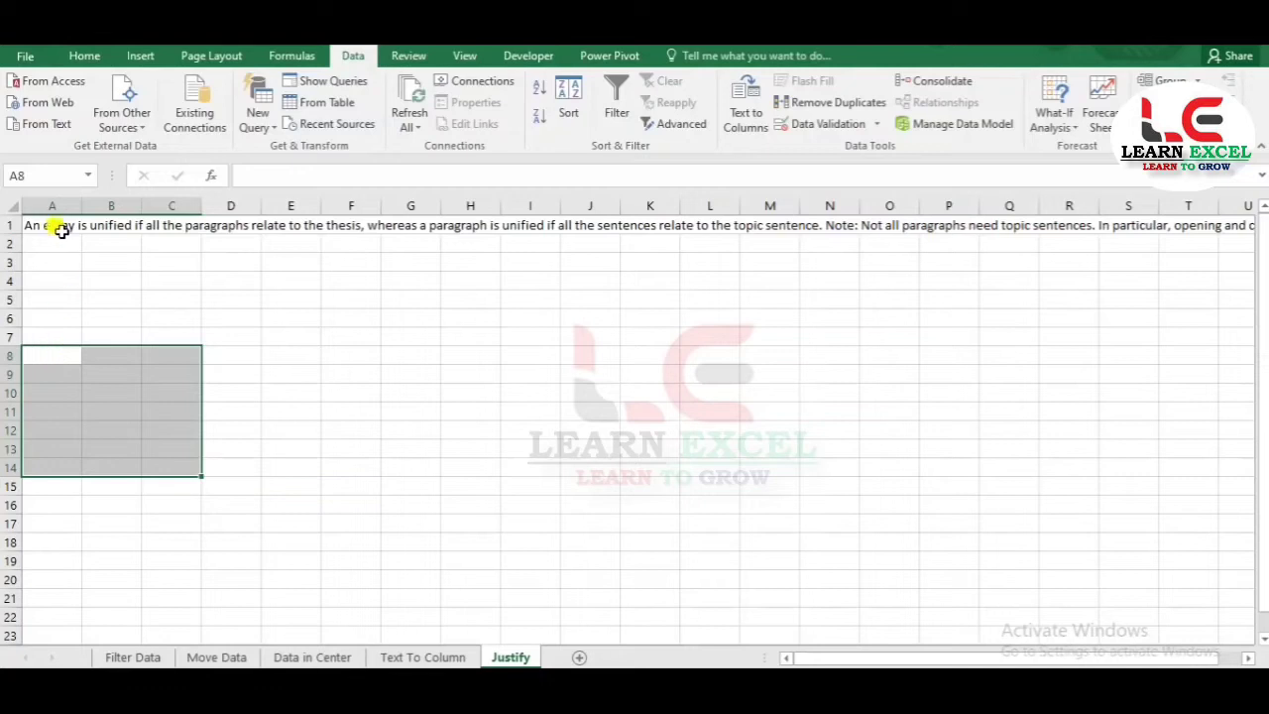
left_click(611, 339)
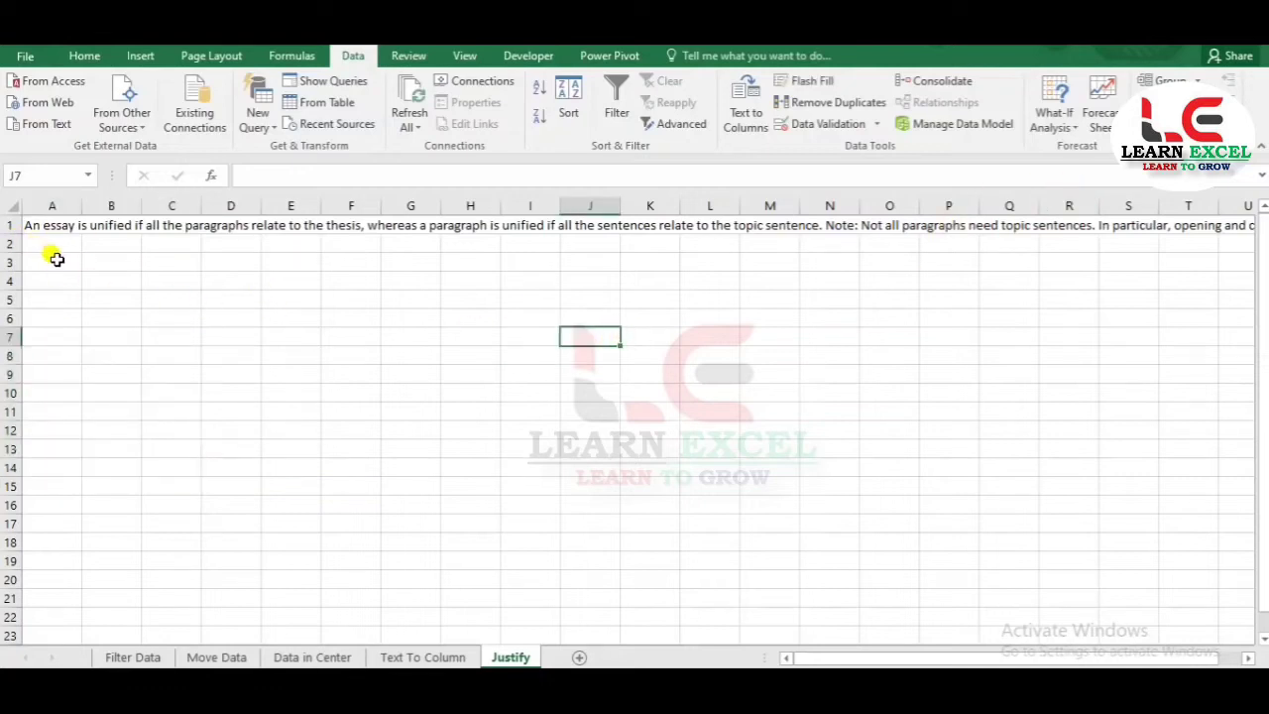
left_click(52, 222)
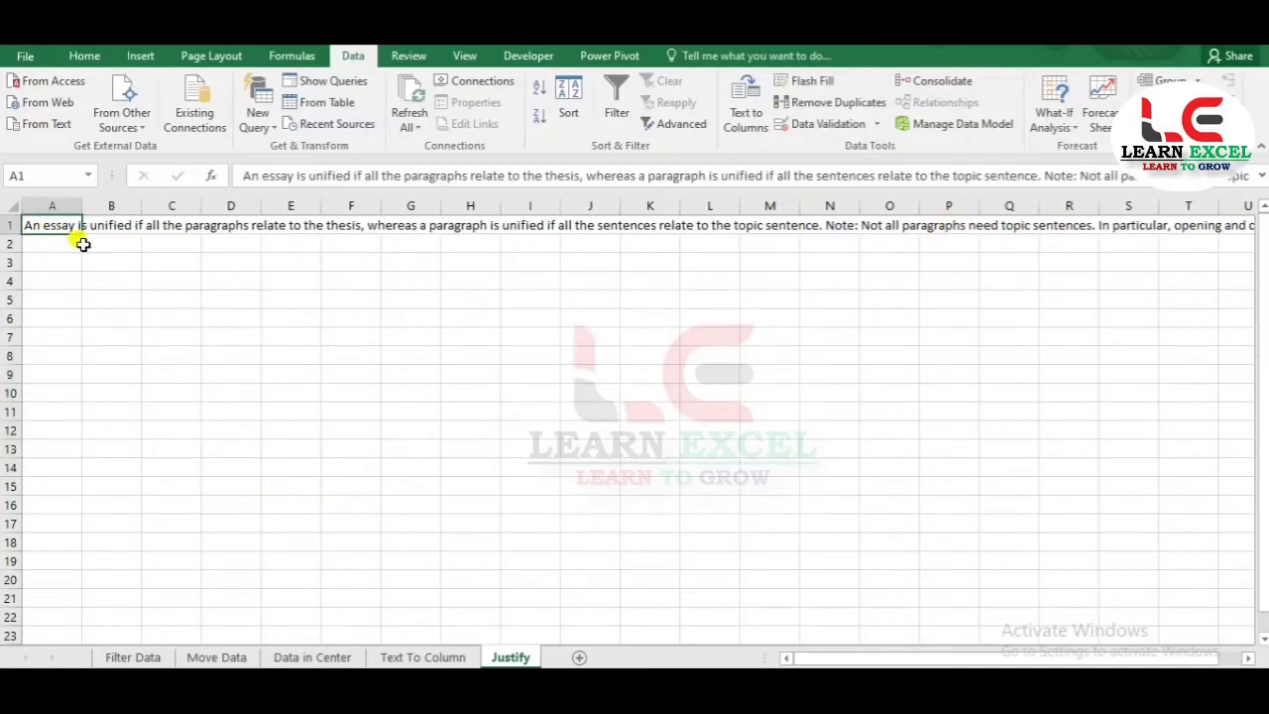
left_click(291, 225, "shift")
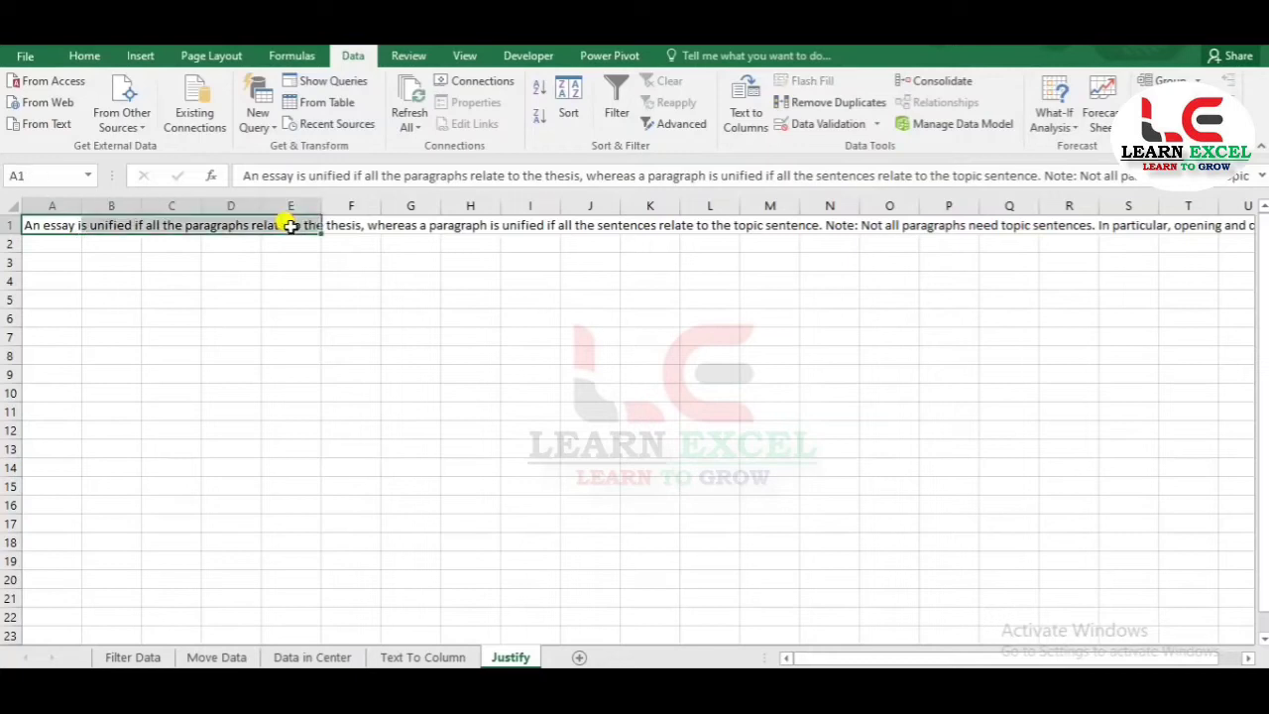
left_click(280, 222)
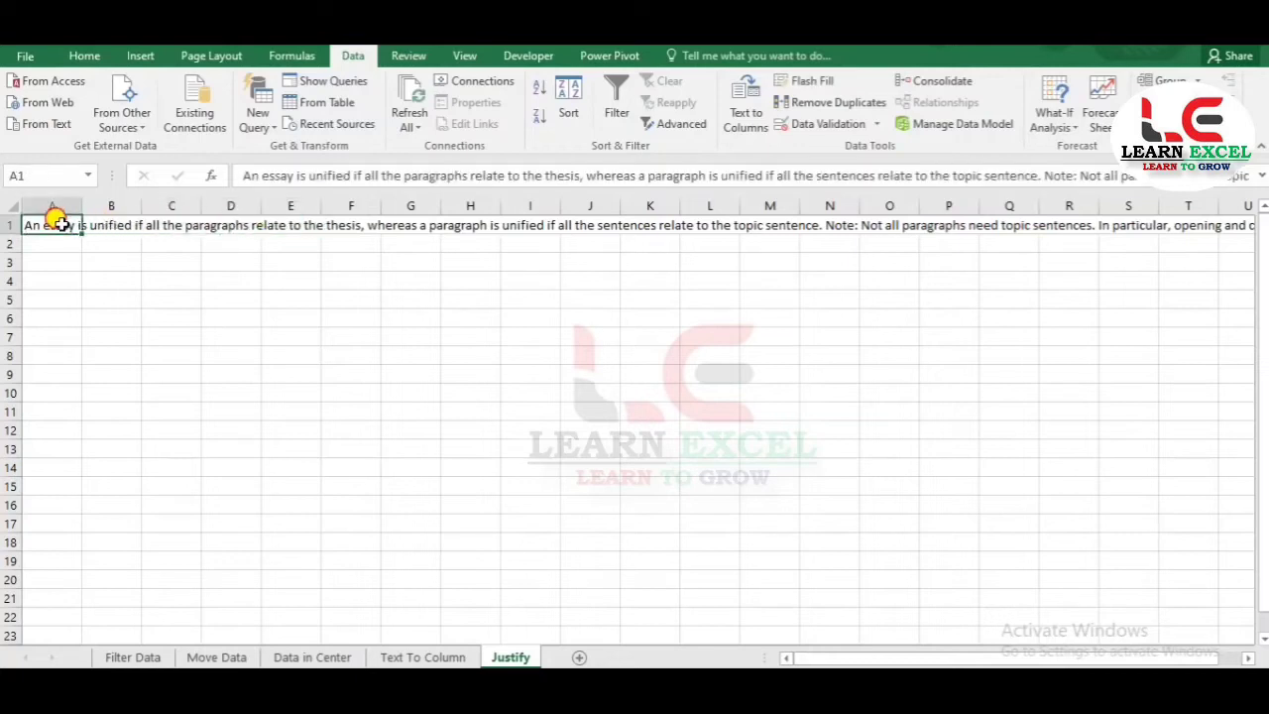
- Justify the long paragraph in A1 across columns A to E using Fill Justify on A1:E12
left_click_drag(54, 220, 313, 440)
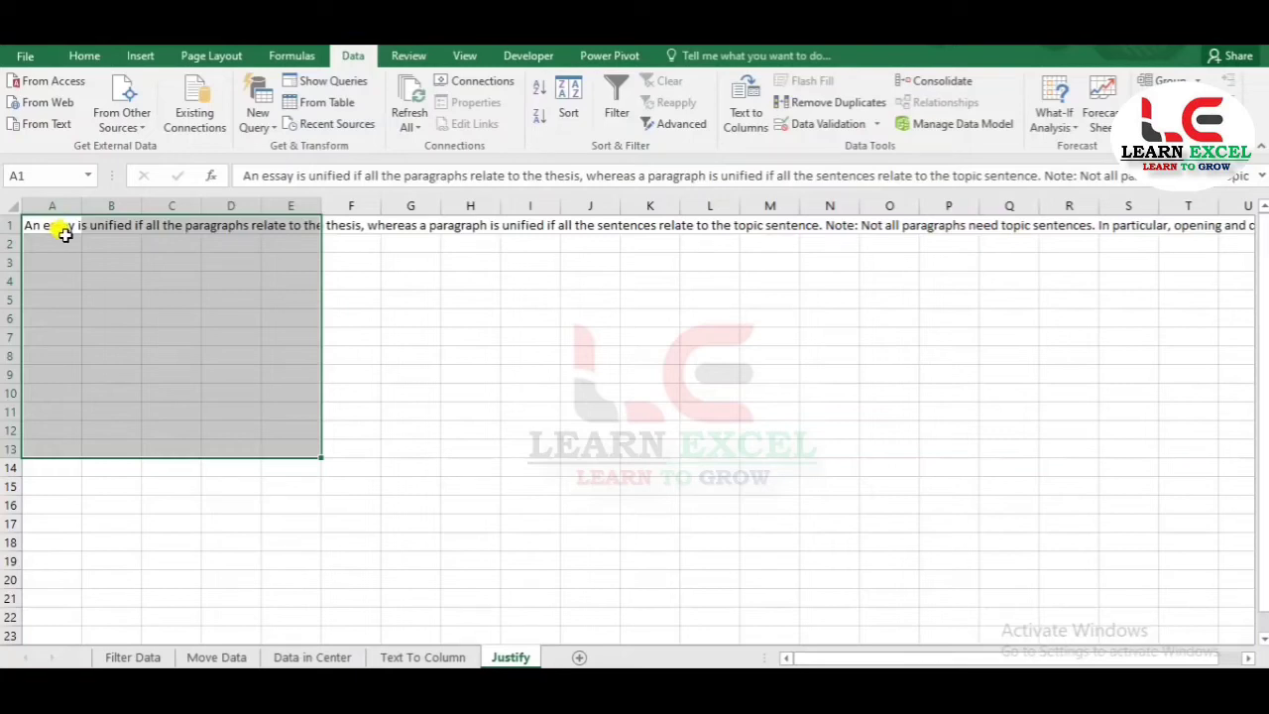
left_click_drag(54, 228, 279, 417)
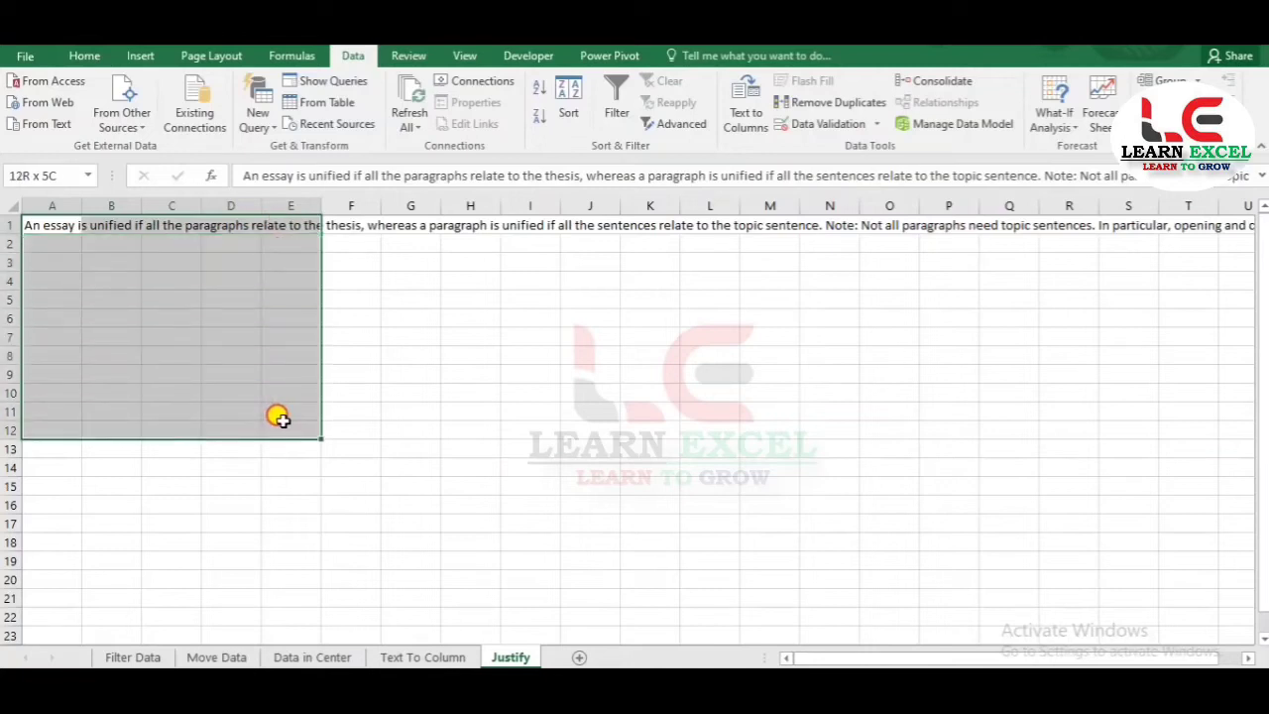
left_click(84, 56)
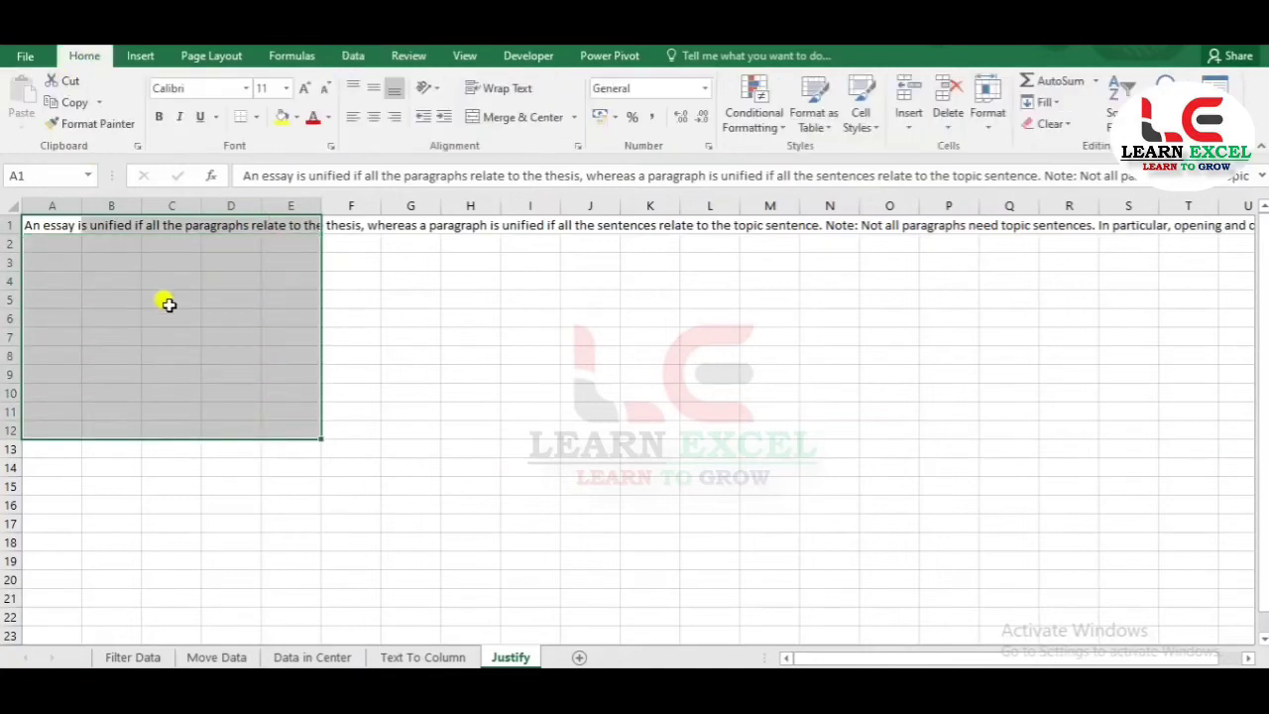
left_click(1060, 104)
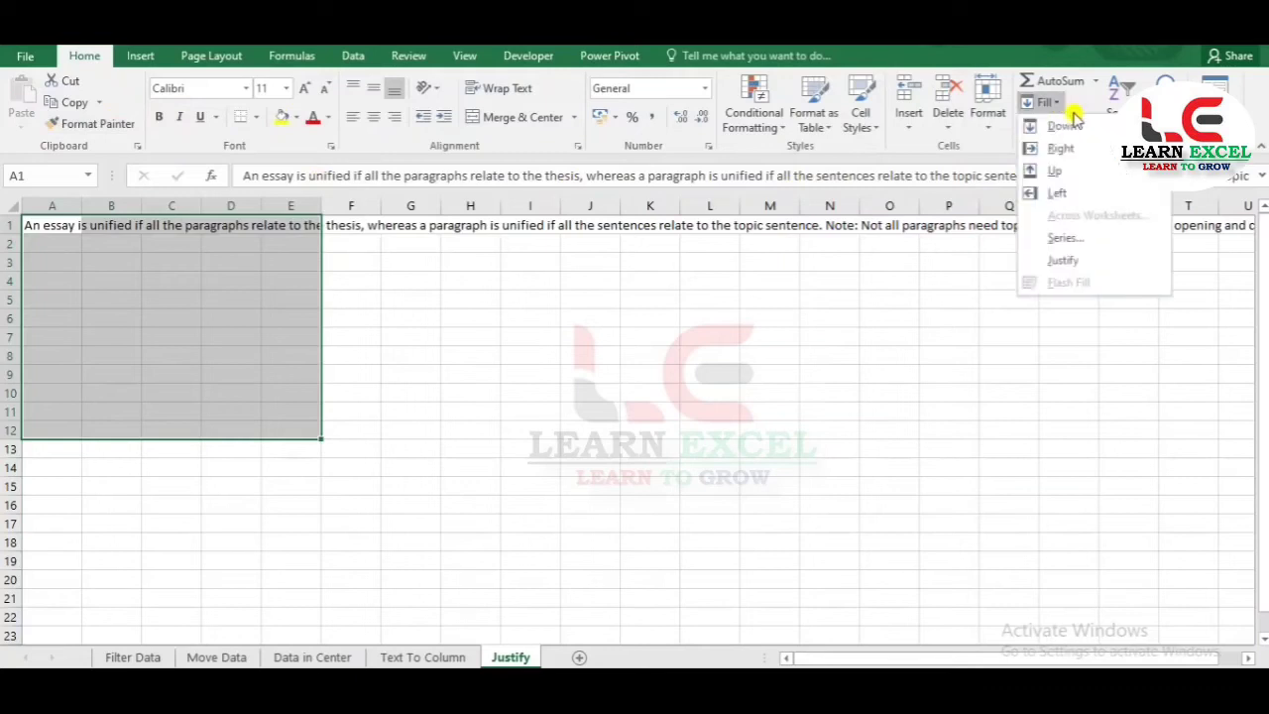
left_click(1064, 260)
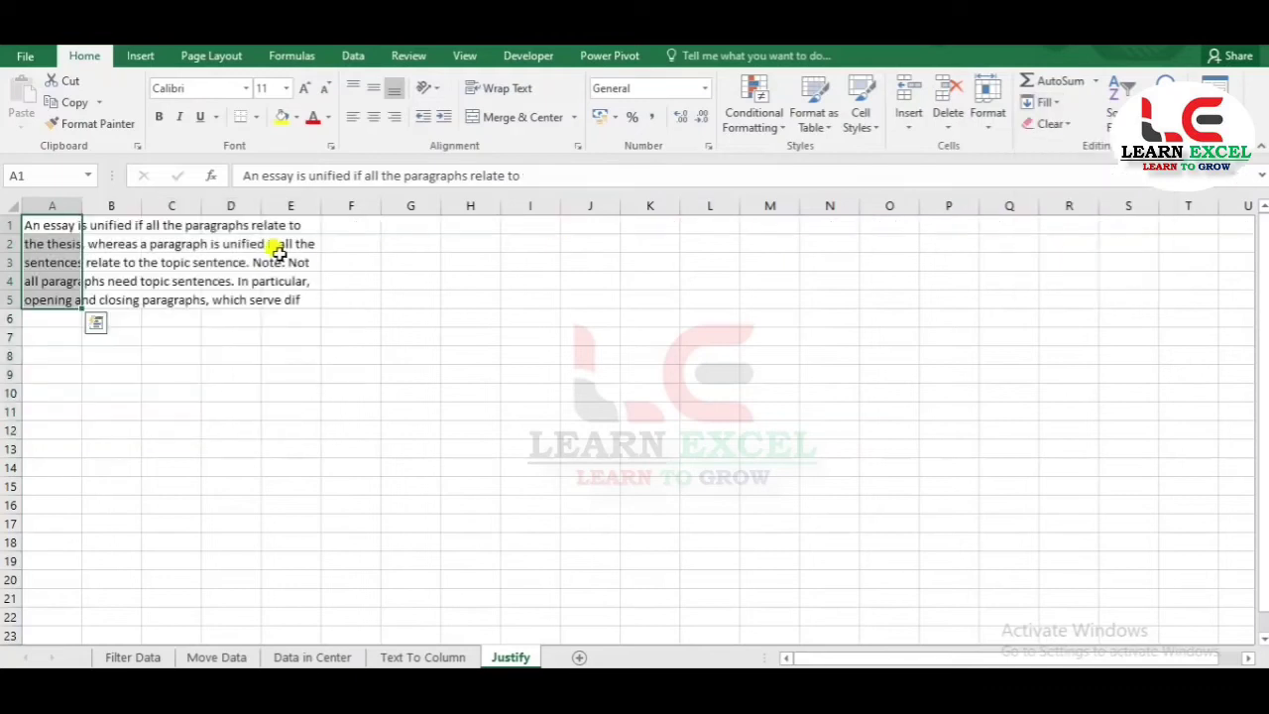
left_click_drag(79, 205, 287, 299)
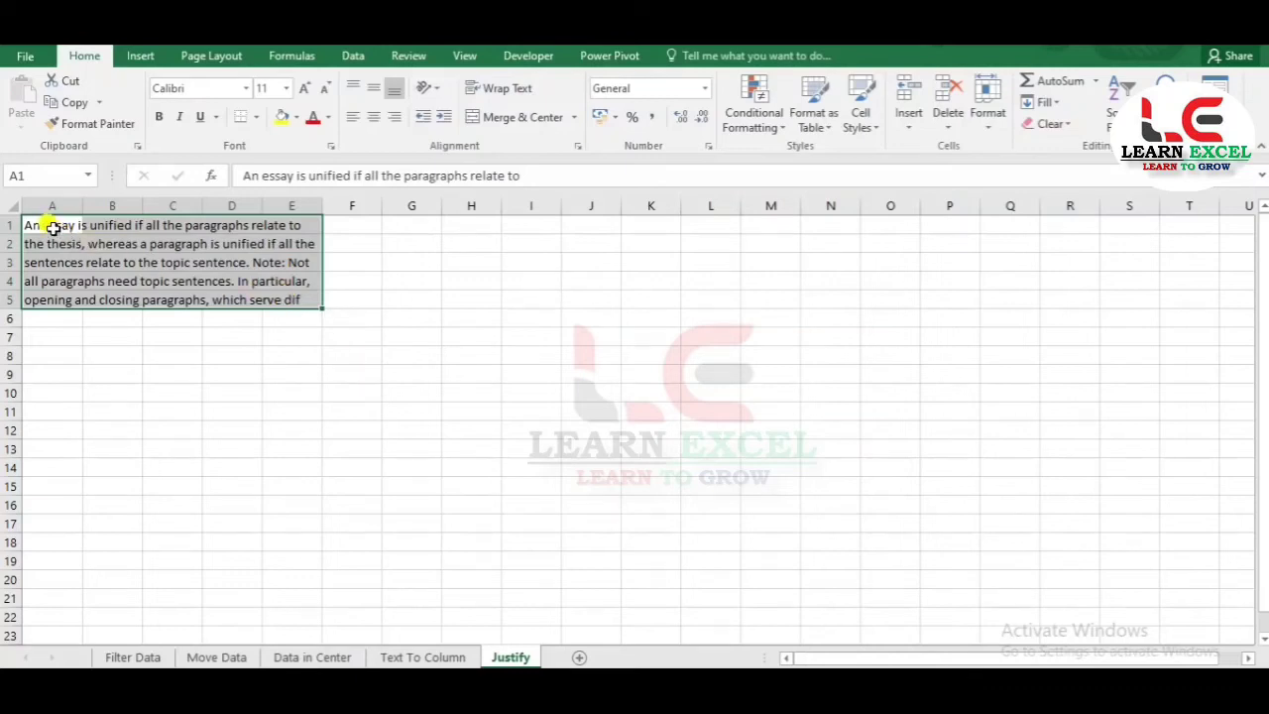
- Rejustify the paragraph into the narrower width of columns A to C using Fill Justify on A1:C10
left_click_drag(50, 224, 149, 394)
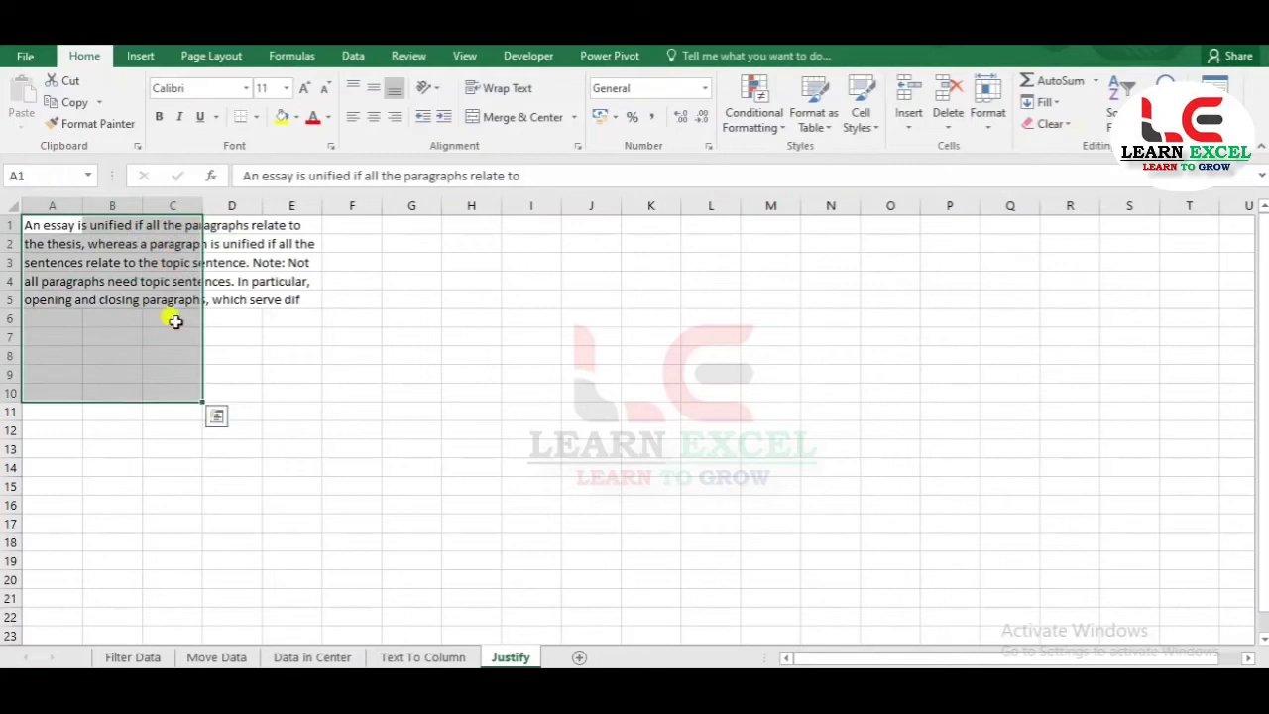
left_click(1046, 102)
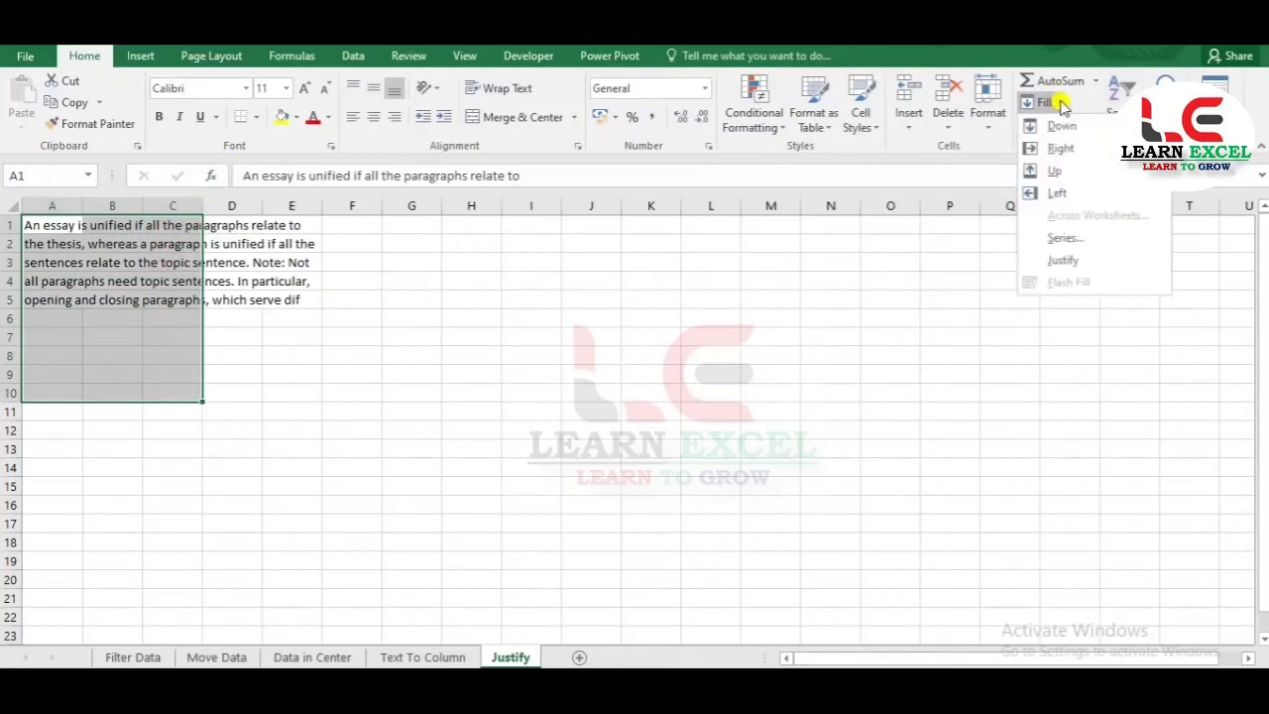
left_click(1061, 260)
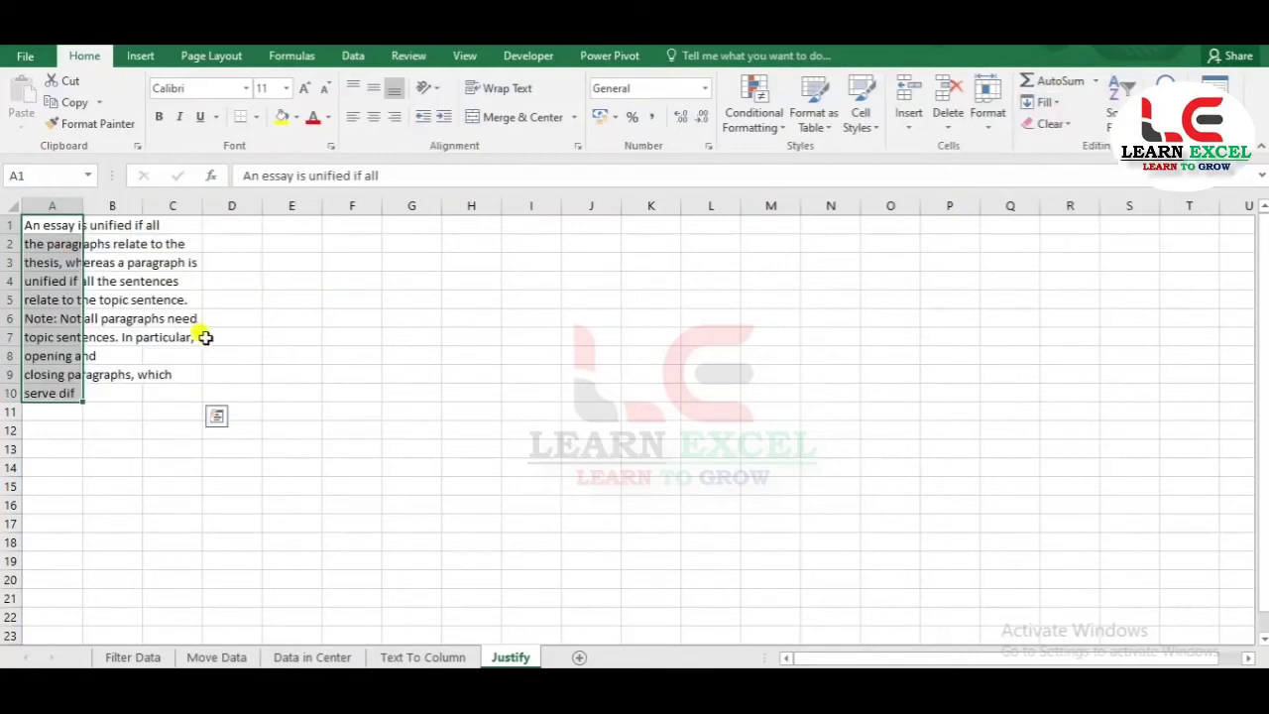
left_click_drag(56, 227, 170, 393)
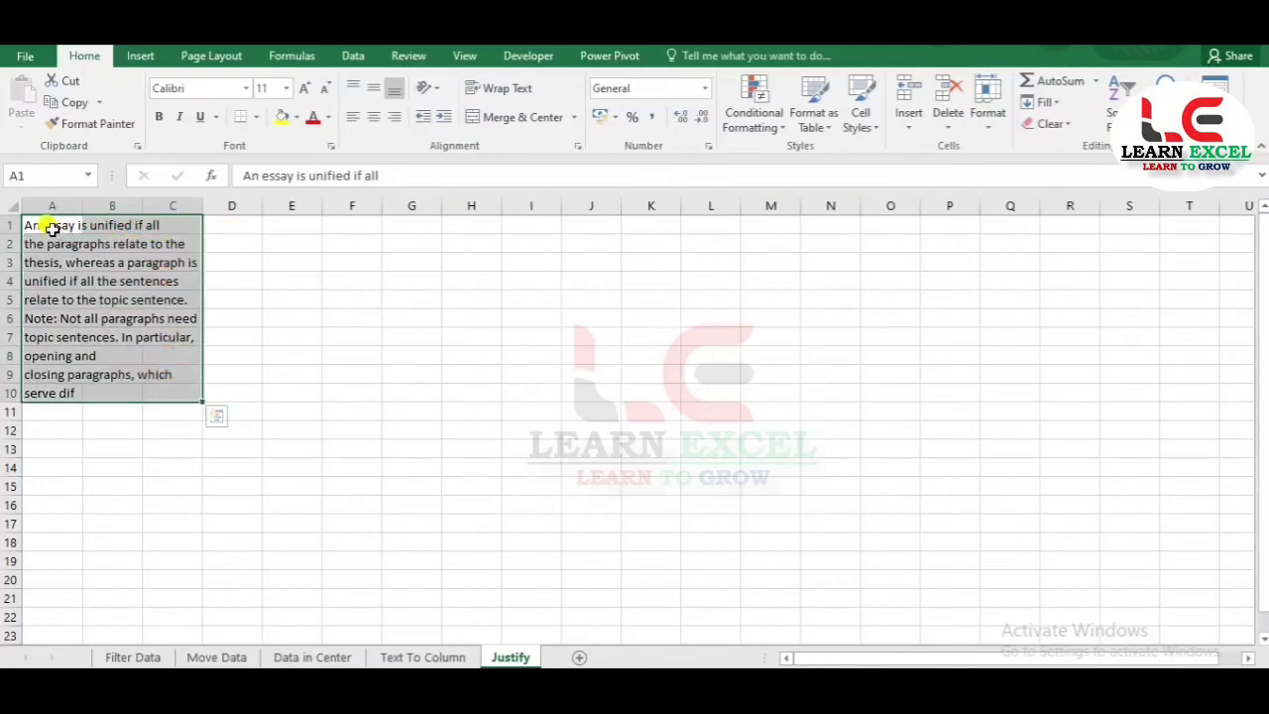
- Try Fill Justify on only the first three text rows with A1:L3, and undo it
left_click_drag(45, 225, 711, 254)
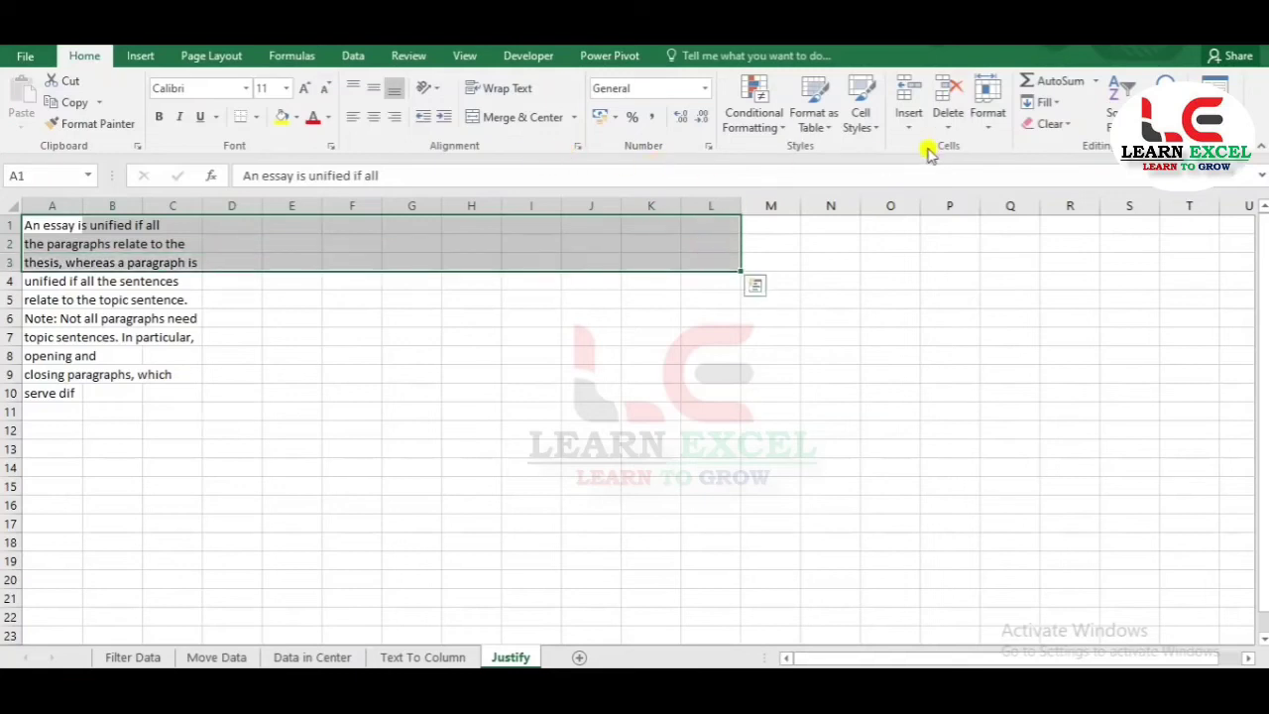
left_click(1056, 102)
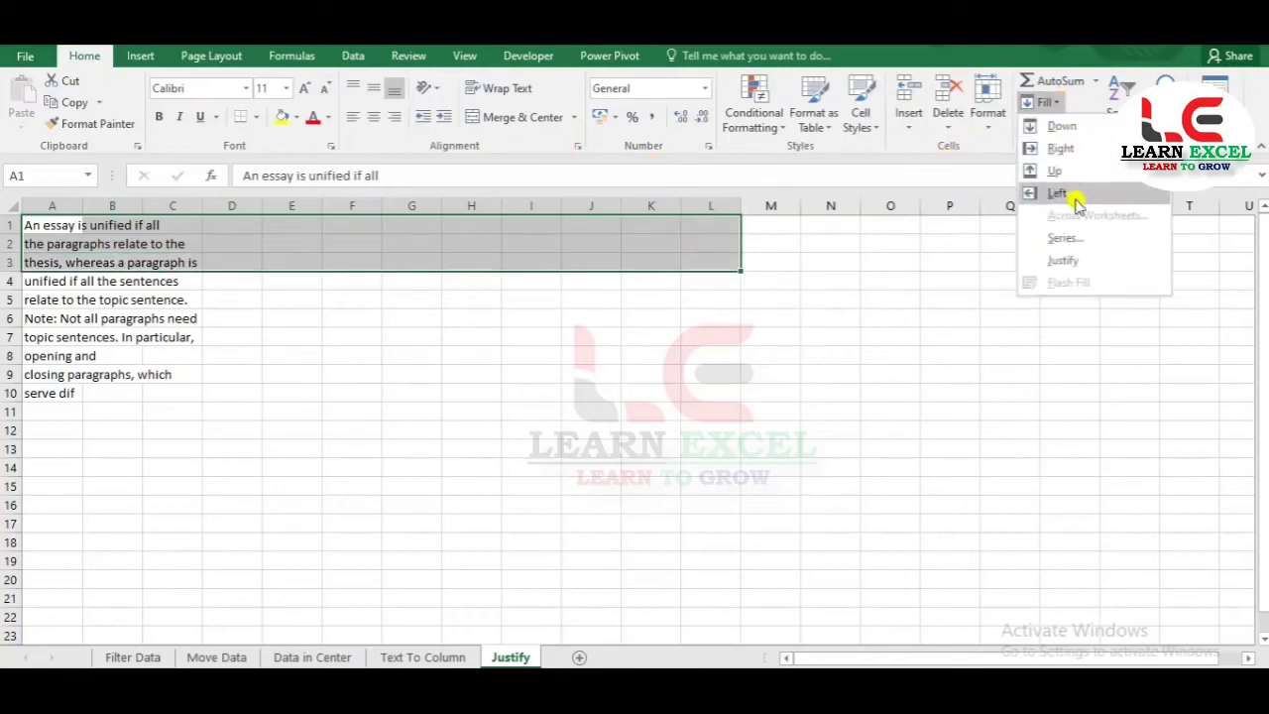
left_click(1068, 256)
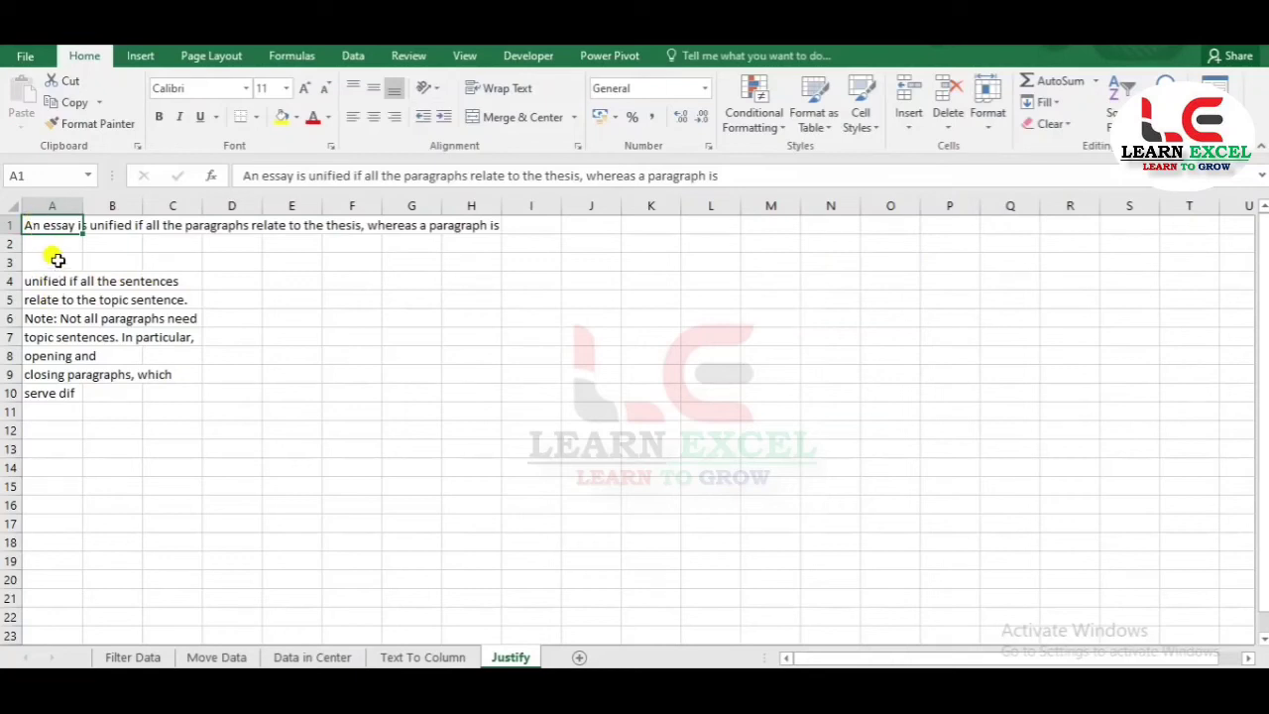
key("ctrl+z")
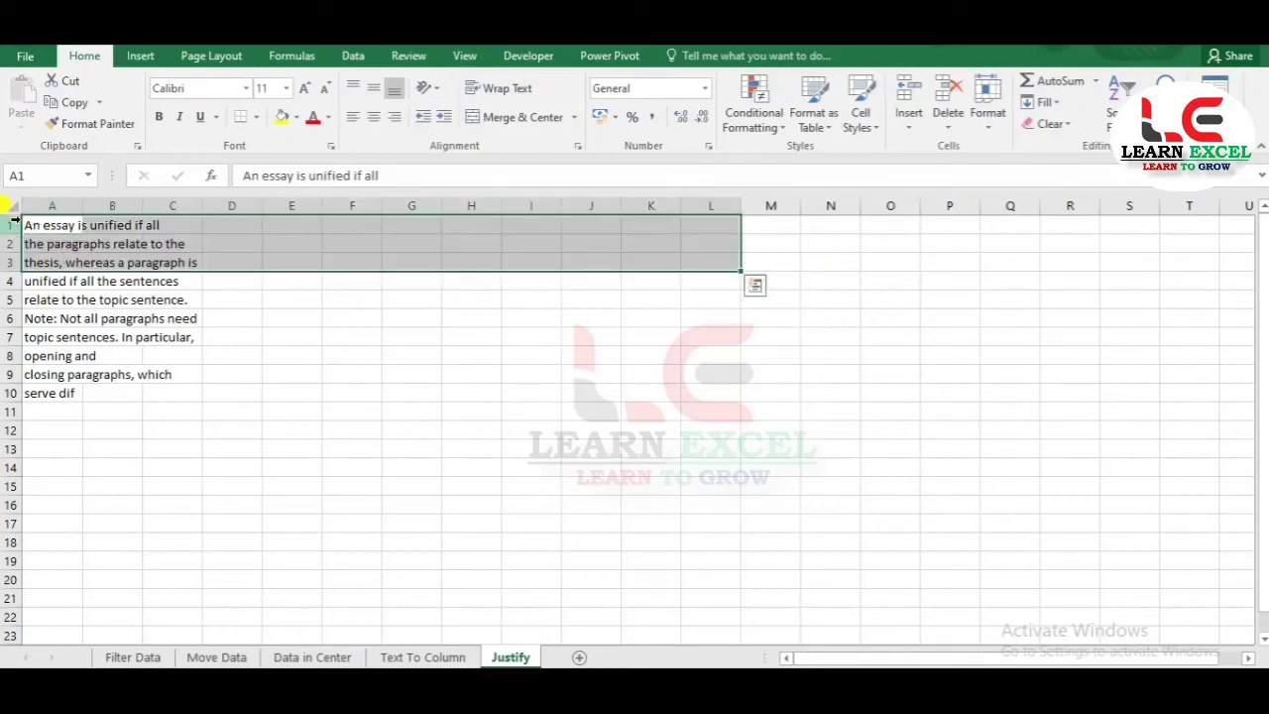
- Rejustify all the paragraph's rows across columns A to L using Fill Justify on A1:L10
left_click_drag(37, 224, 714, 390)
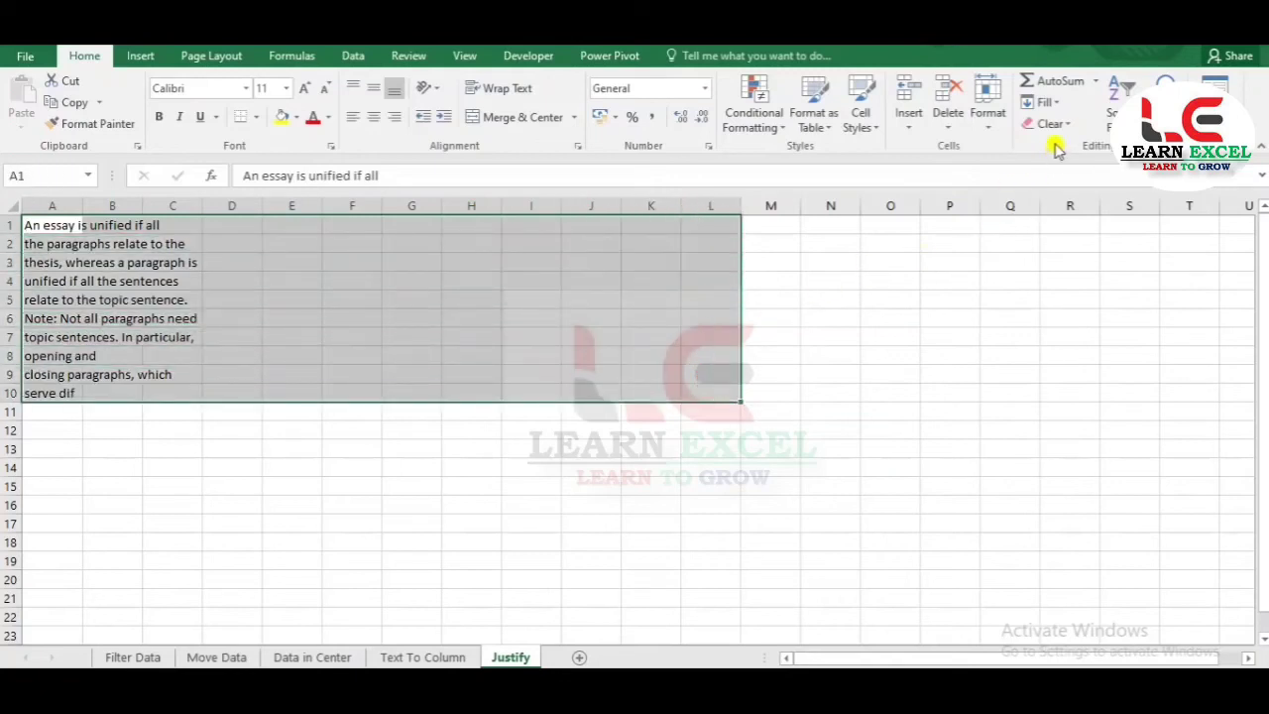
left_click(1059, 102)
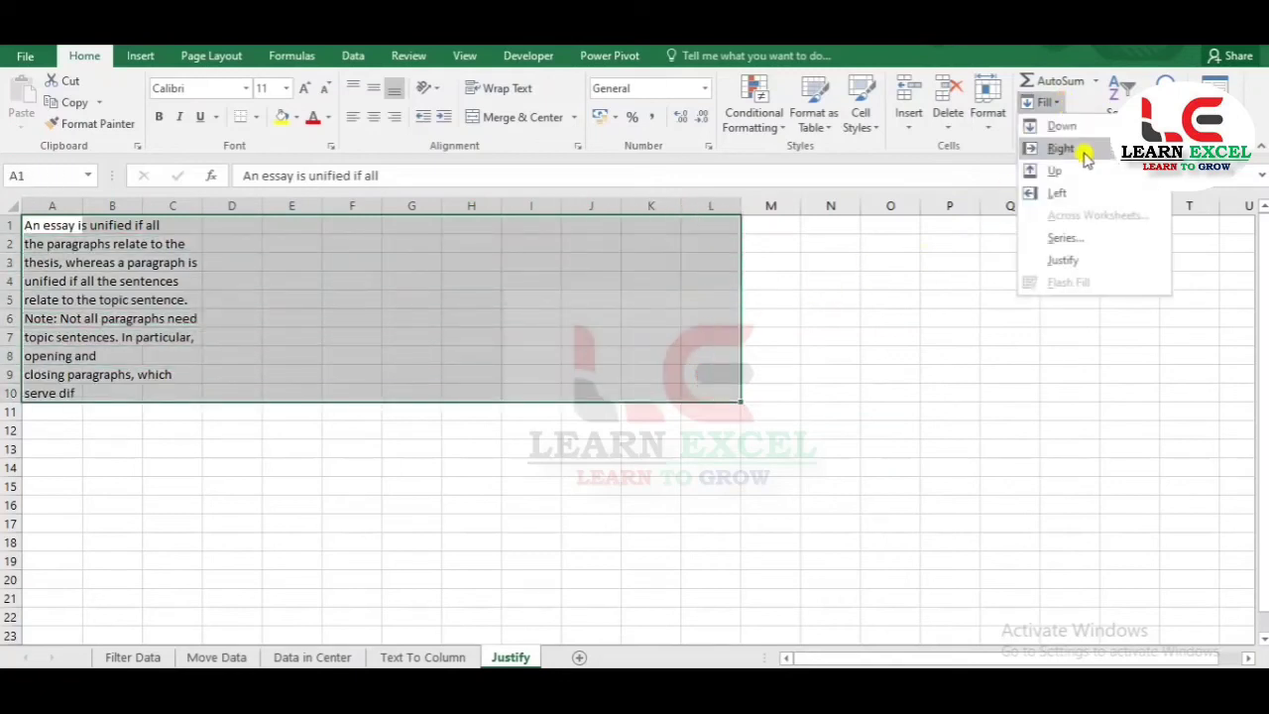
left_click(1063, 259)
left_click_drag(29, 226, 713, 241)
left_click(577, 322)
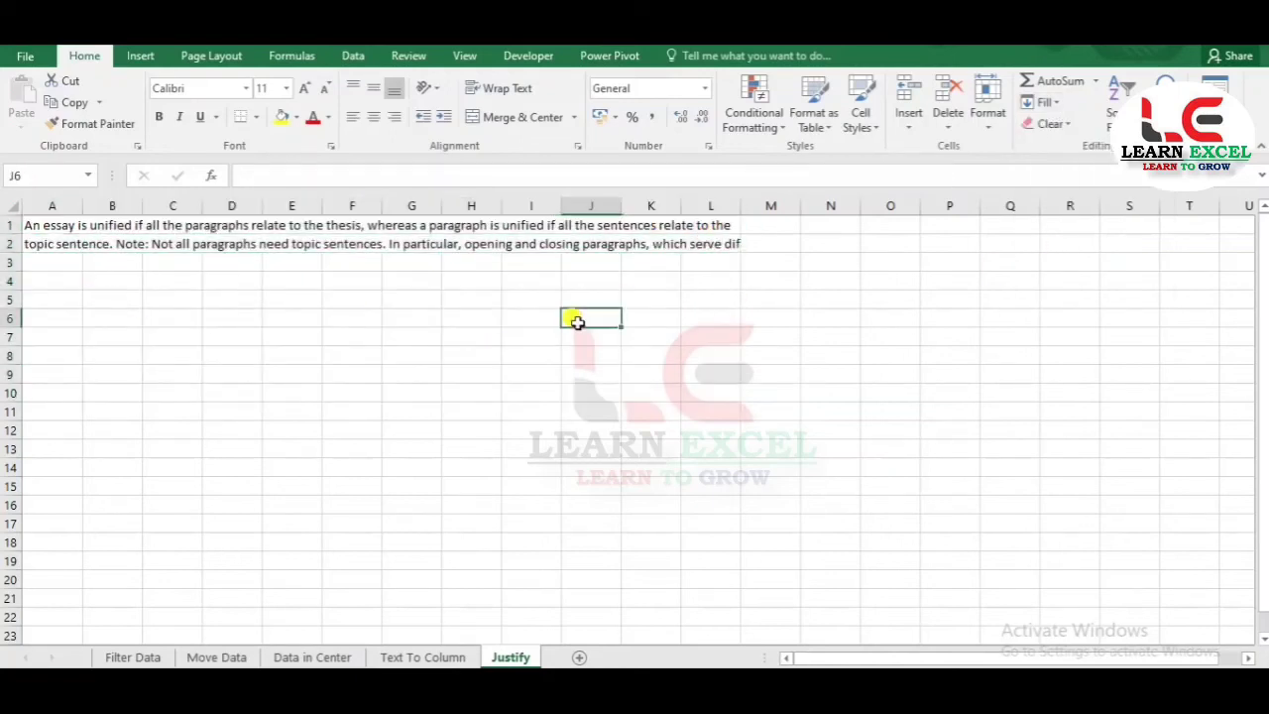
- Review the Filter Data, Move Data, Data in Center, Text To Column and Justify sheets, and return to Filter Data
left_click(147, 658)
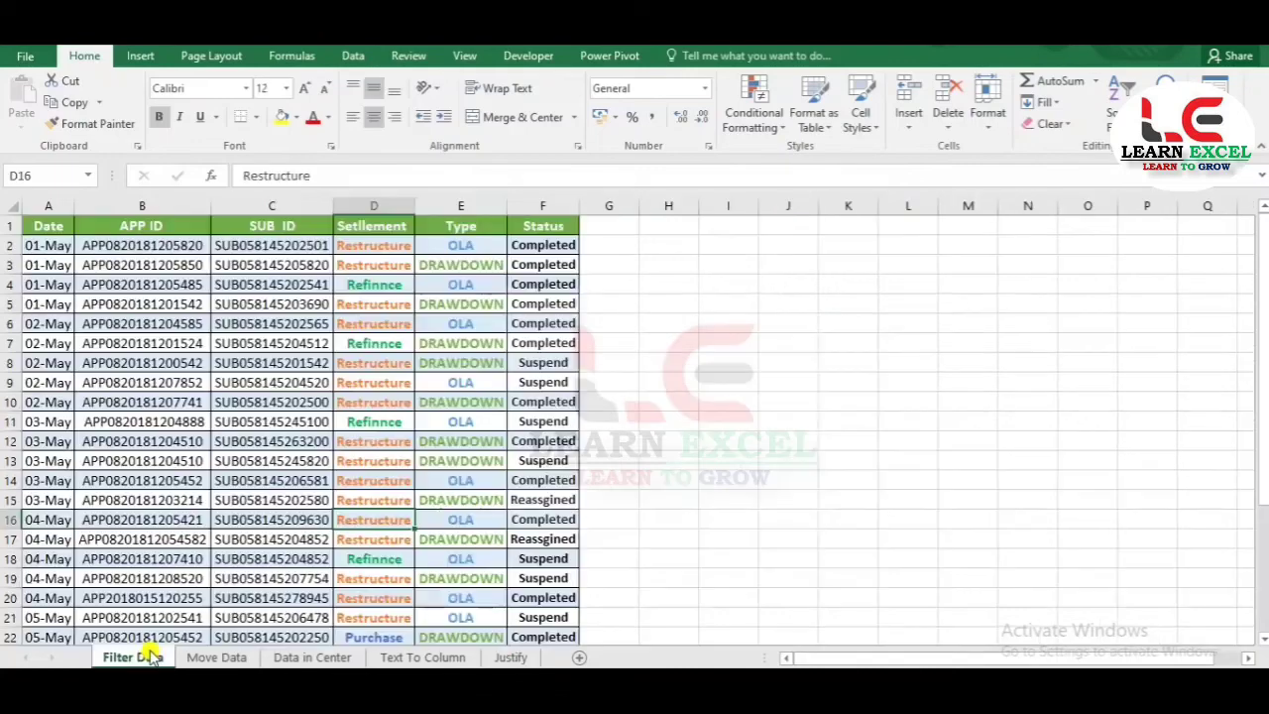
left_click(216, 658)
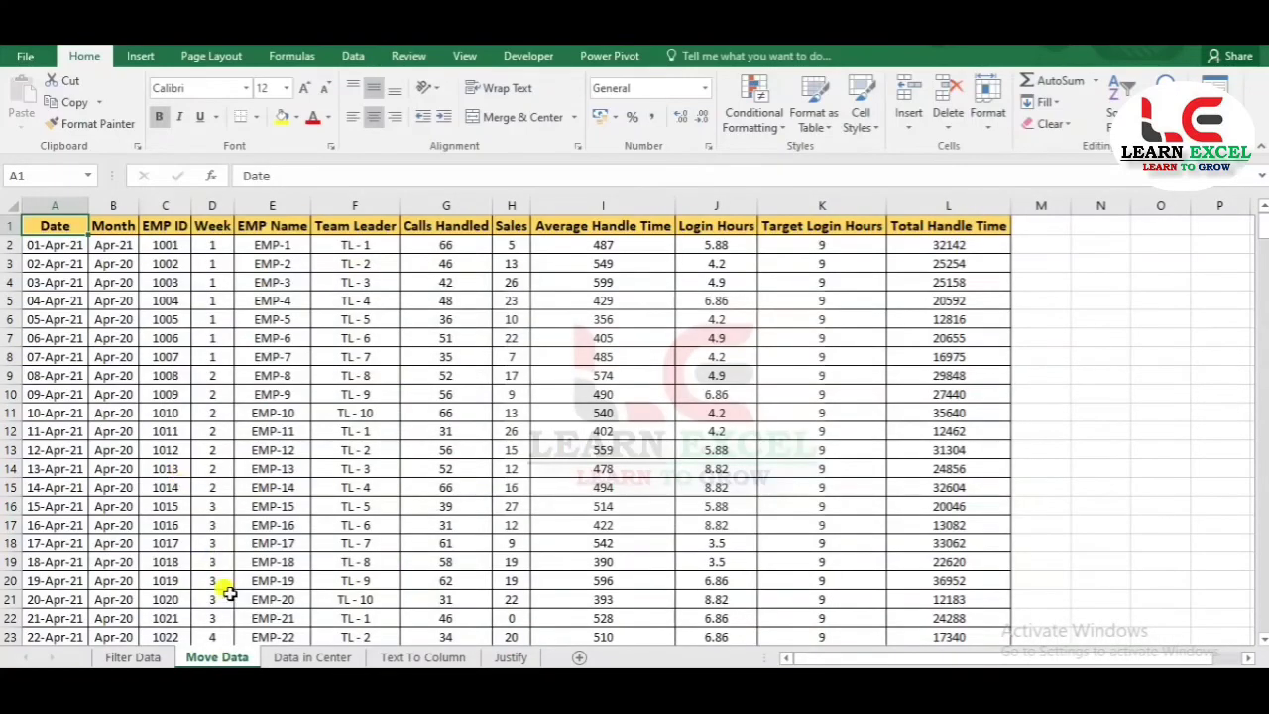
left_click(313, 658)
left_click(156, 228)
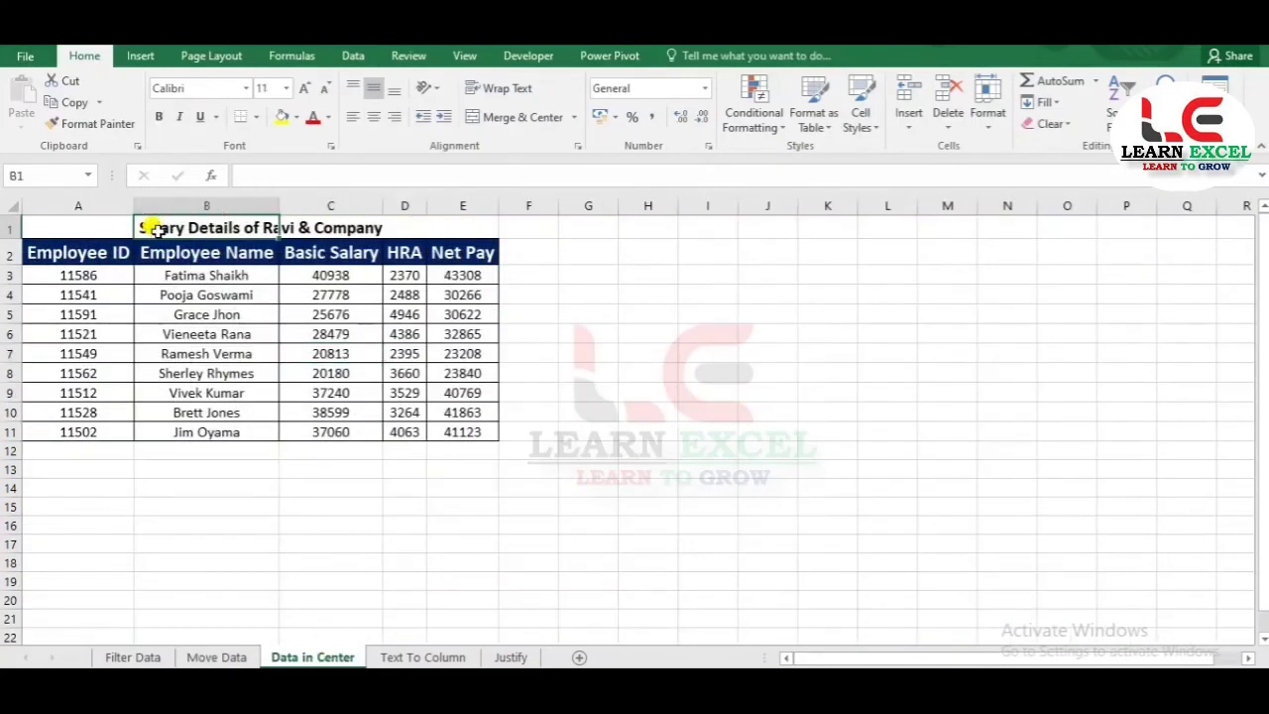
left_click(204, 290)
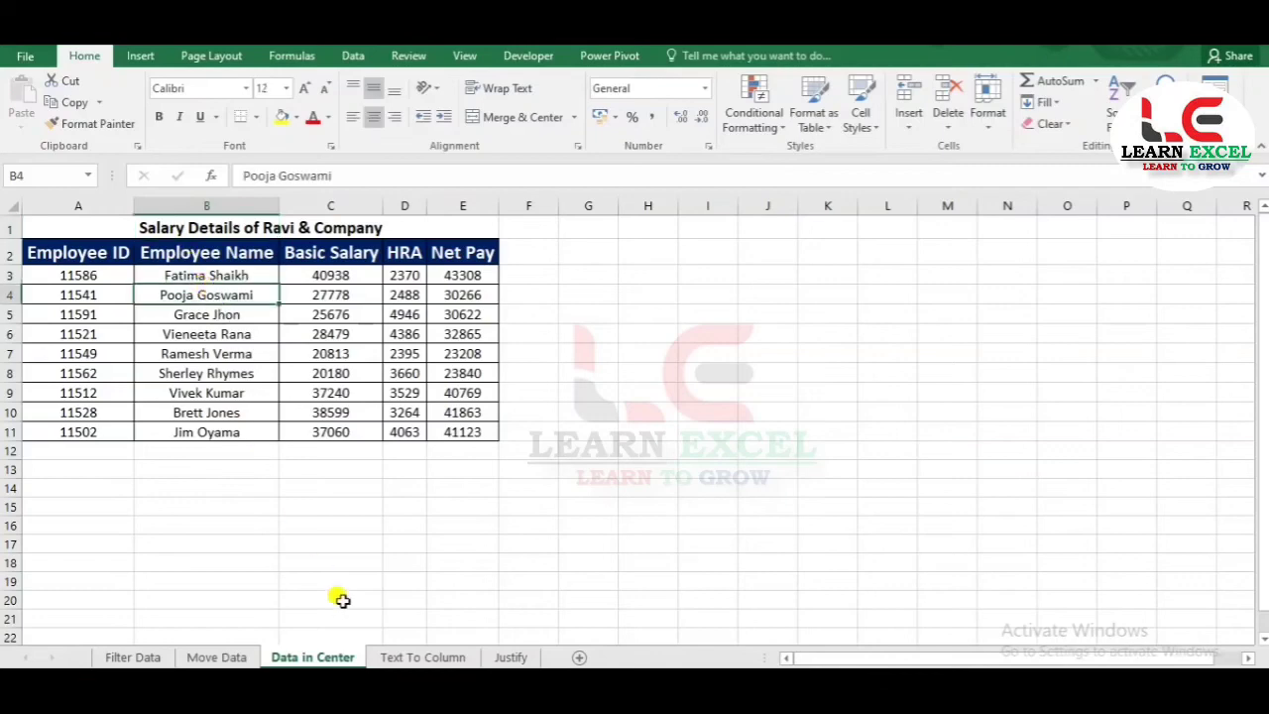
left_click(408, 658)
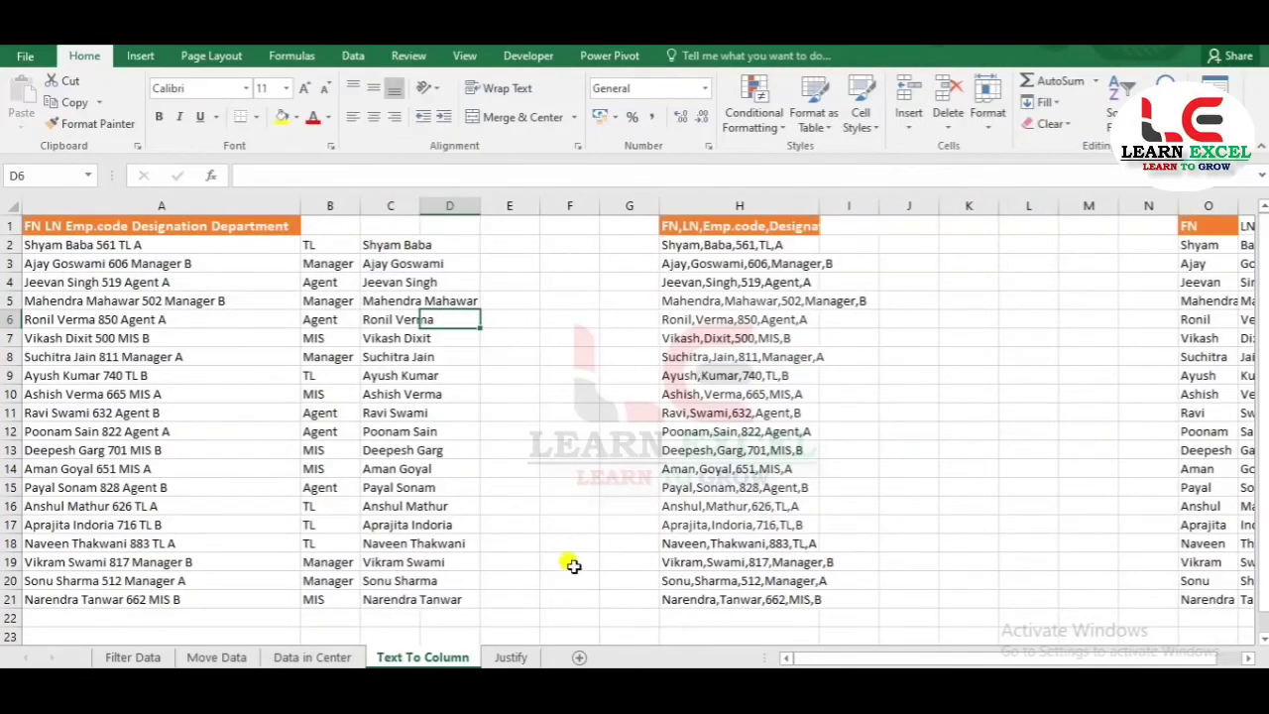
left_click(510, 657)
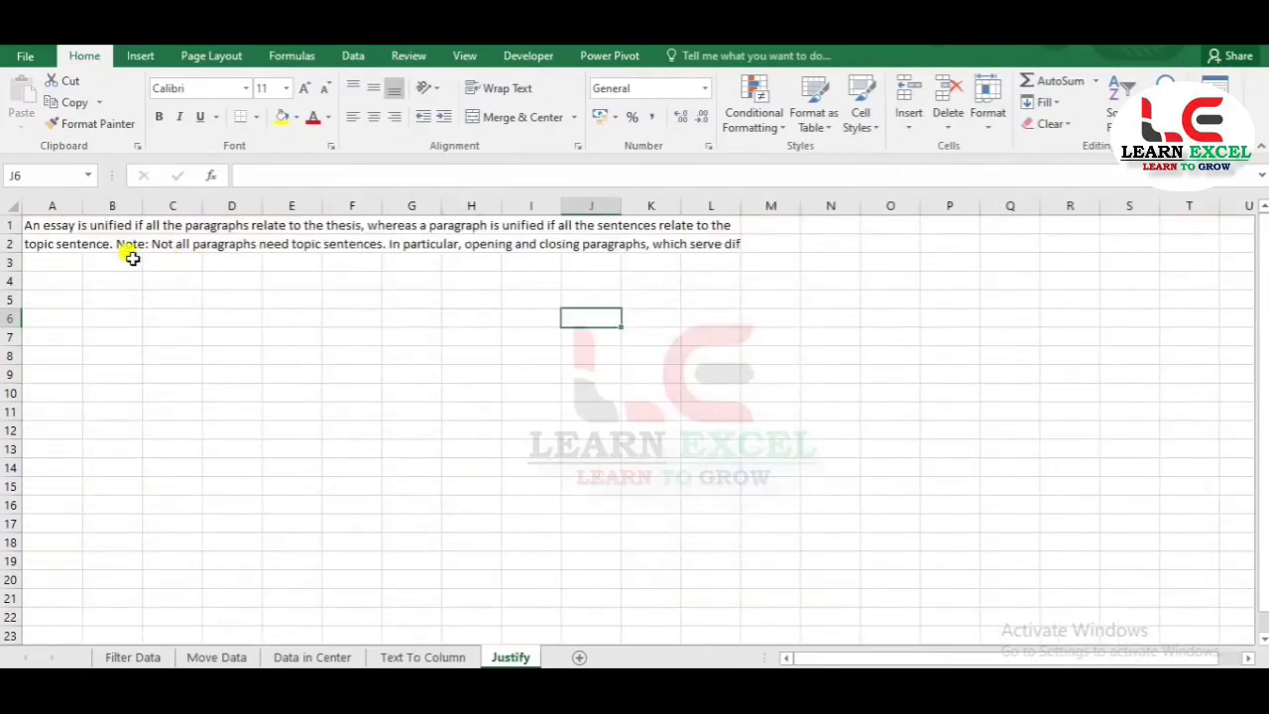
left_click(191, 658)
left_click(322, 660)
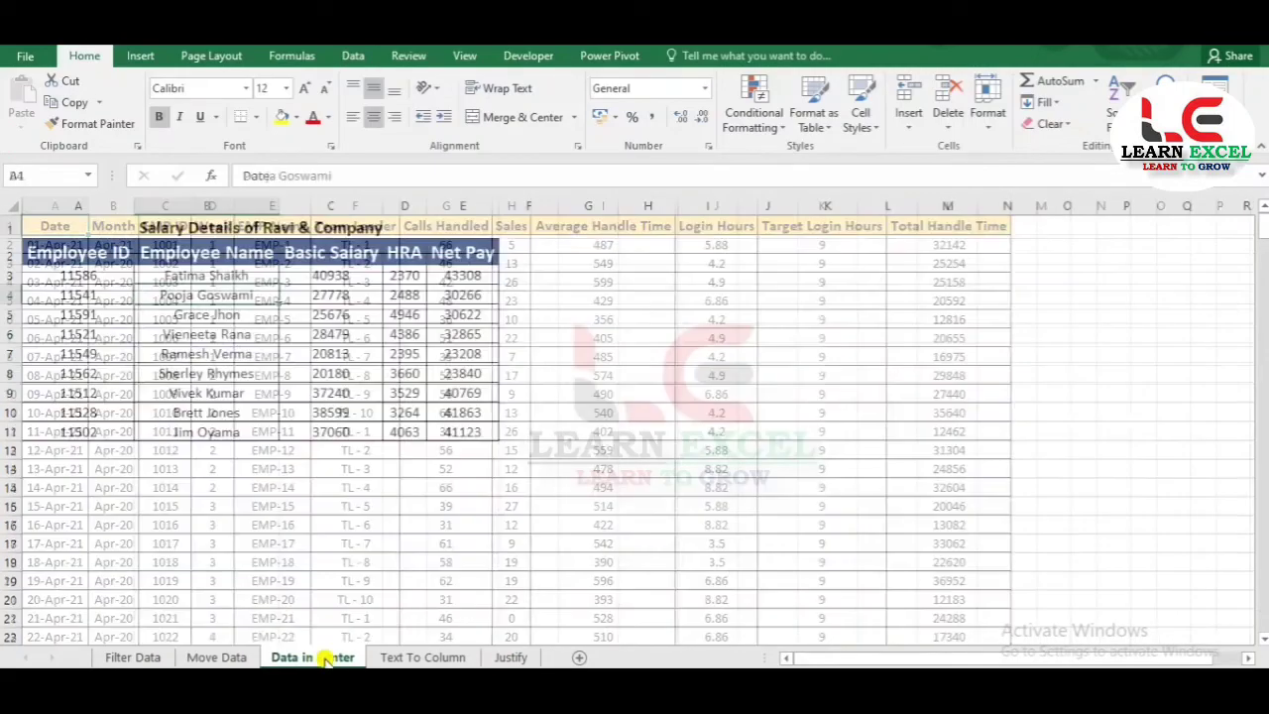
left_click(423, 657)
left_click(511, 657)
left_click(133, 658)
left_click(142, 481)
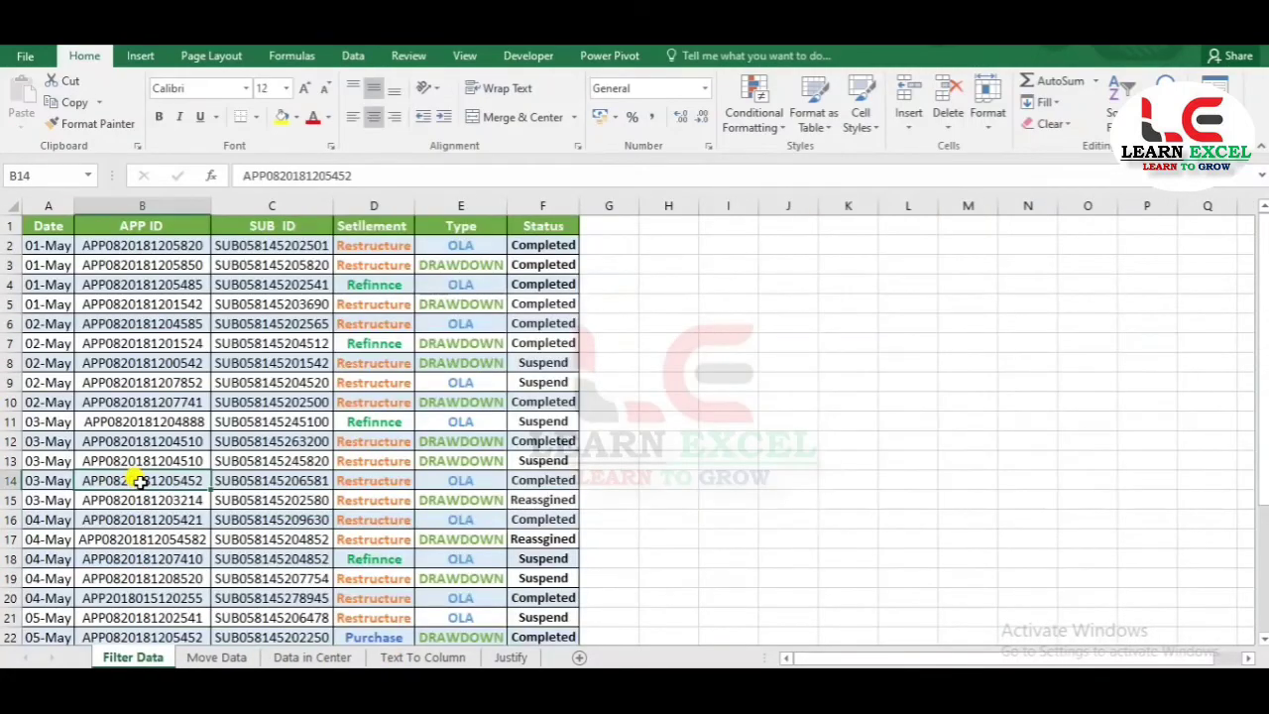